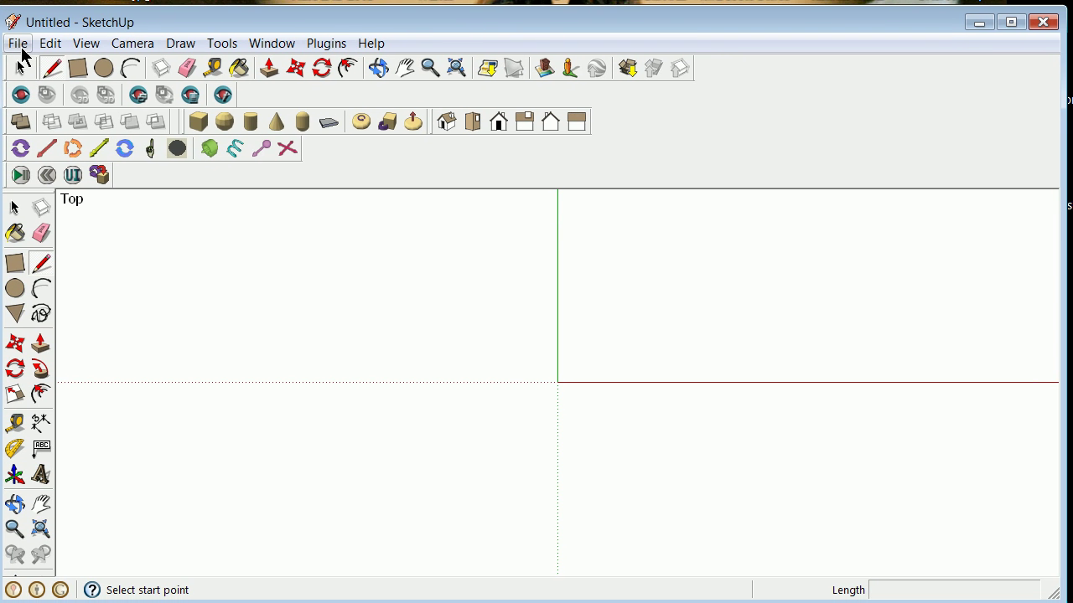
Import unittrusses.skp from the Documents folder, filtering the list to SketchUp Files (*.skp)
{"action": "left_click", "coordinate": [18, 44]}
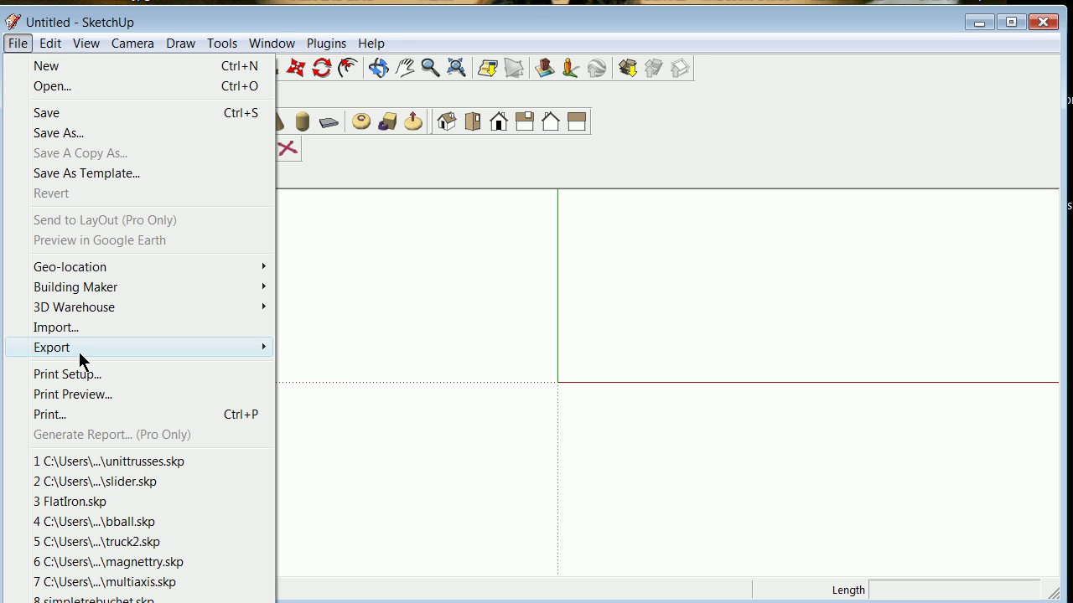
{"action": "left_click", "coordinate": [86, 327]}
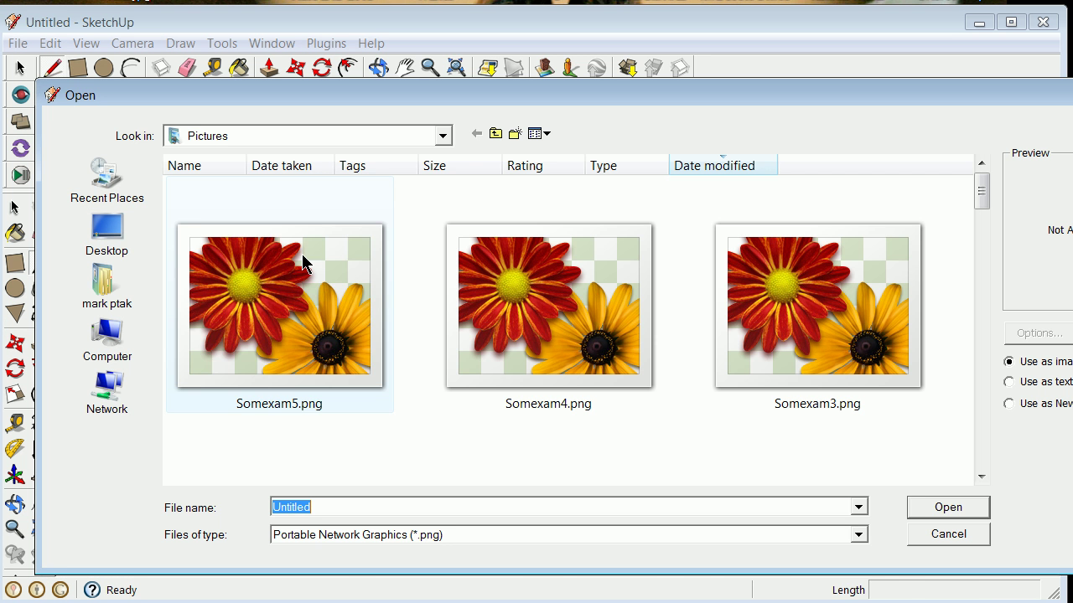
{"action": "left_click", "coordinate": [441, 137]}
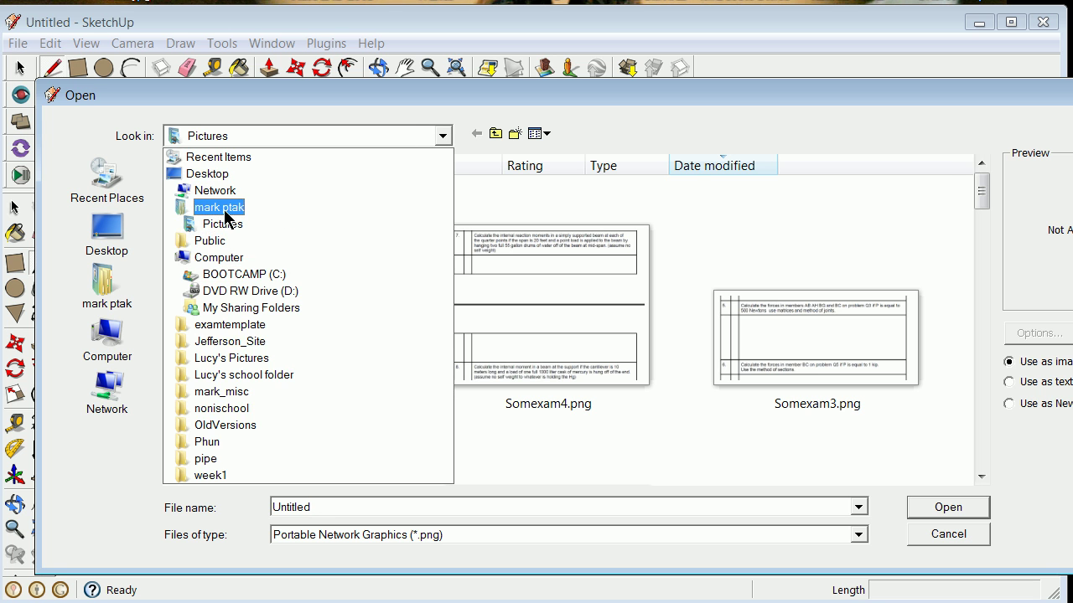
{"action": "left_click", "coordinate": [220, 208]}
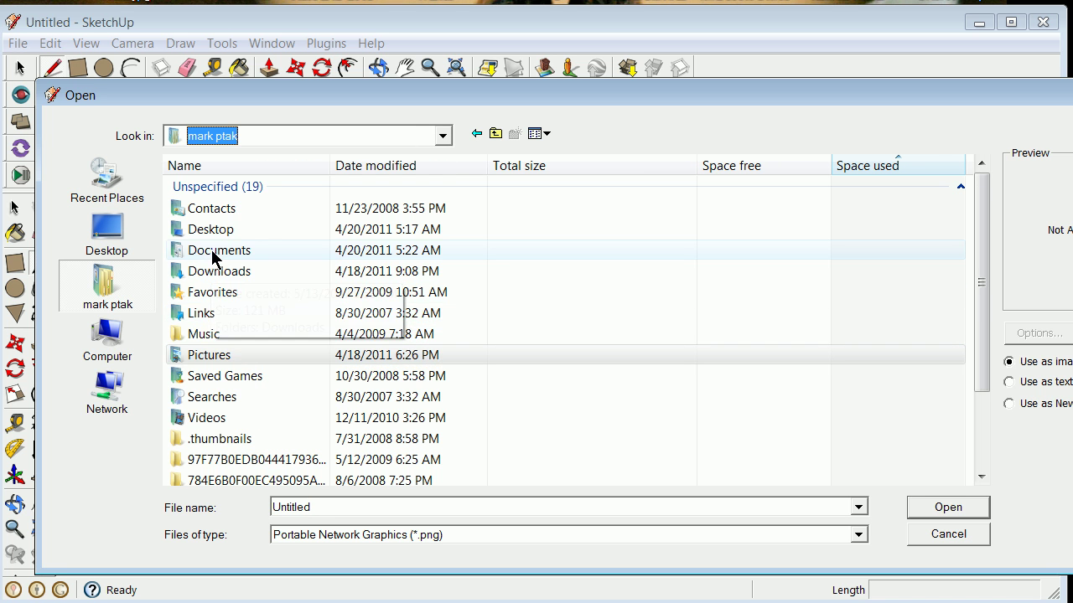
{"action": "double_click", "coordinate": [212, 249]}
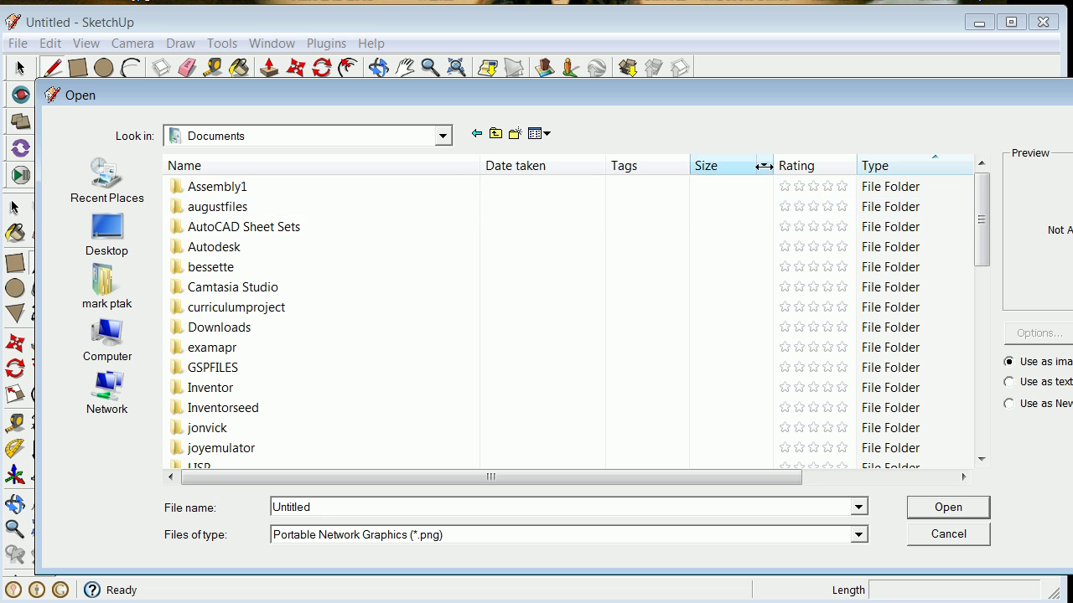
{"action": "left_click", "coordinate": [989, 308]}
{"action": "mouse_move", "coordinate": [989, 308]}
{"action": "left_mouse_down"}
{"action": "mouse_move", "coordinate": [985, 474]}
{"action": "mouse_move", "coordinate": [930, 227]}
{"action": "left_mouse_up"}
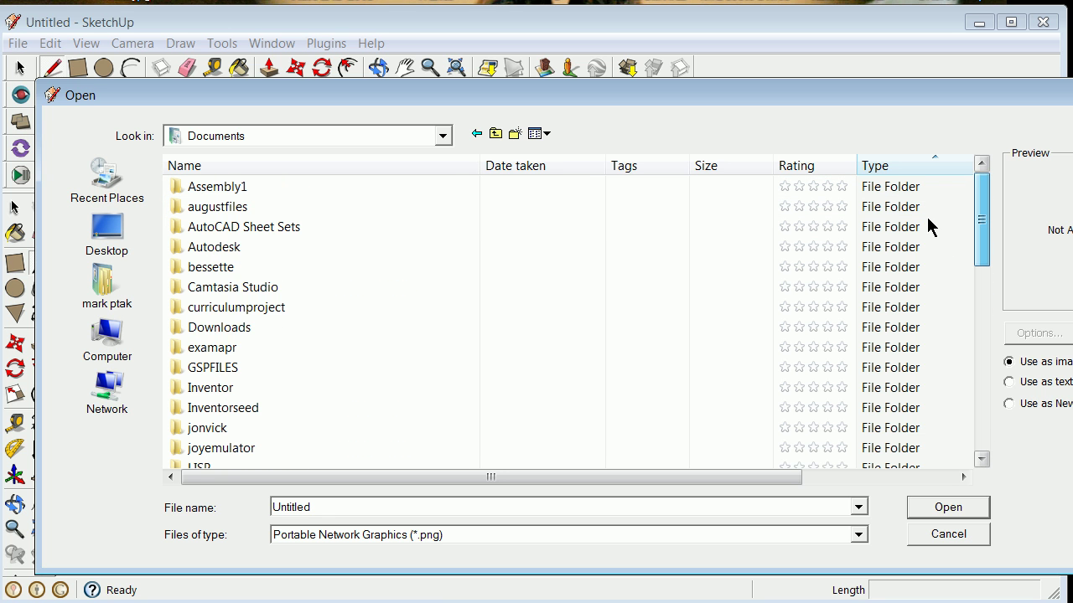
{"action": "left_click", "coordinate": [858, 536]}
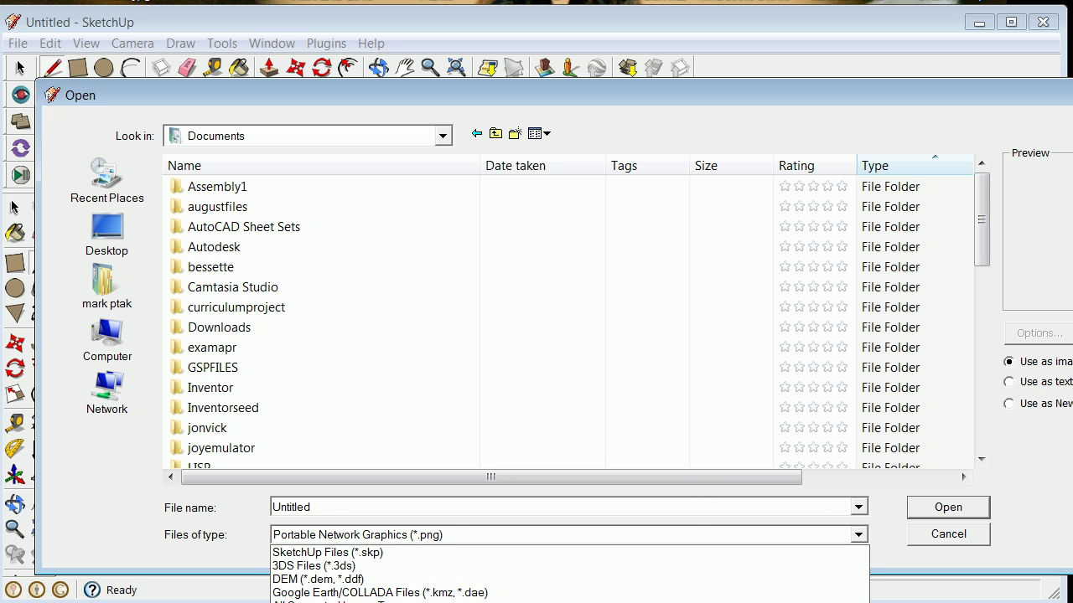
{"action": "left_click", "coordinate": [376, 557]}
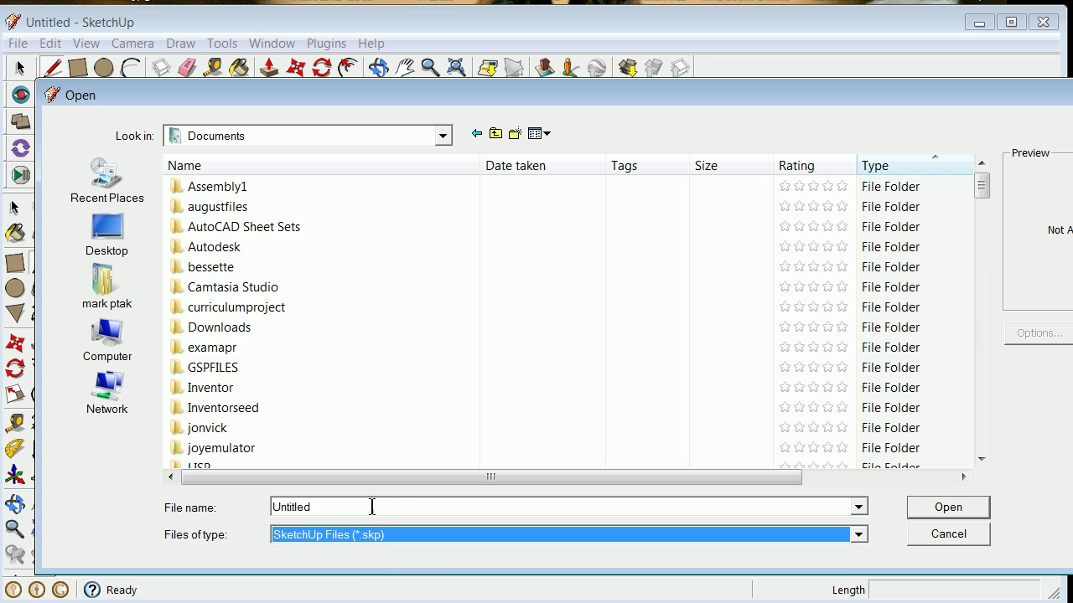
{"action": "left_click_drag", "start_coordinate": [982, 188], "coordinate": [981, 438]}
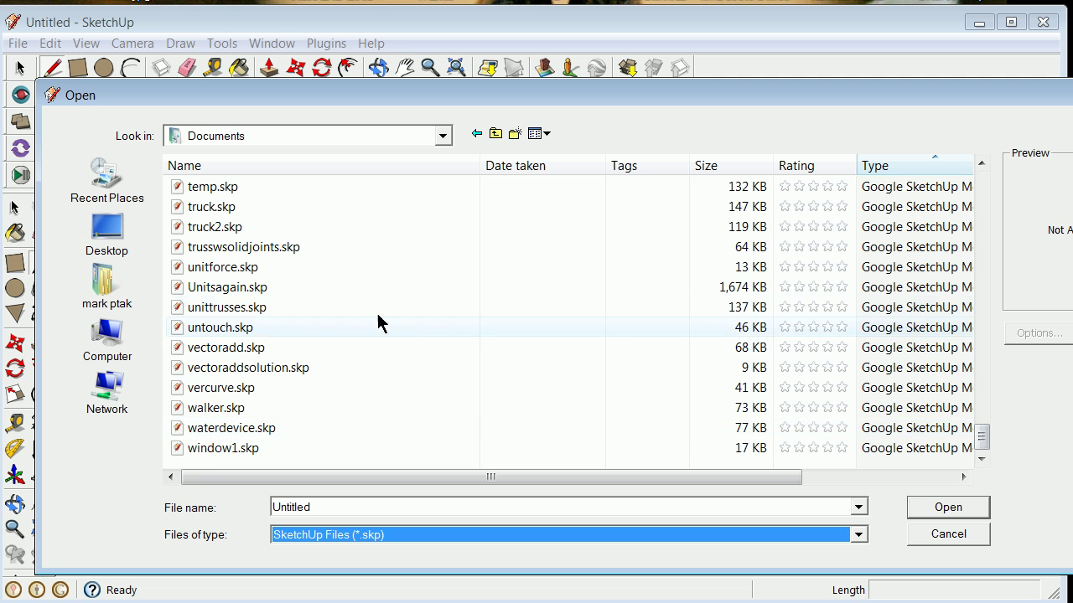
{"action": "left_click", "coordinate": [251, 310]}
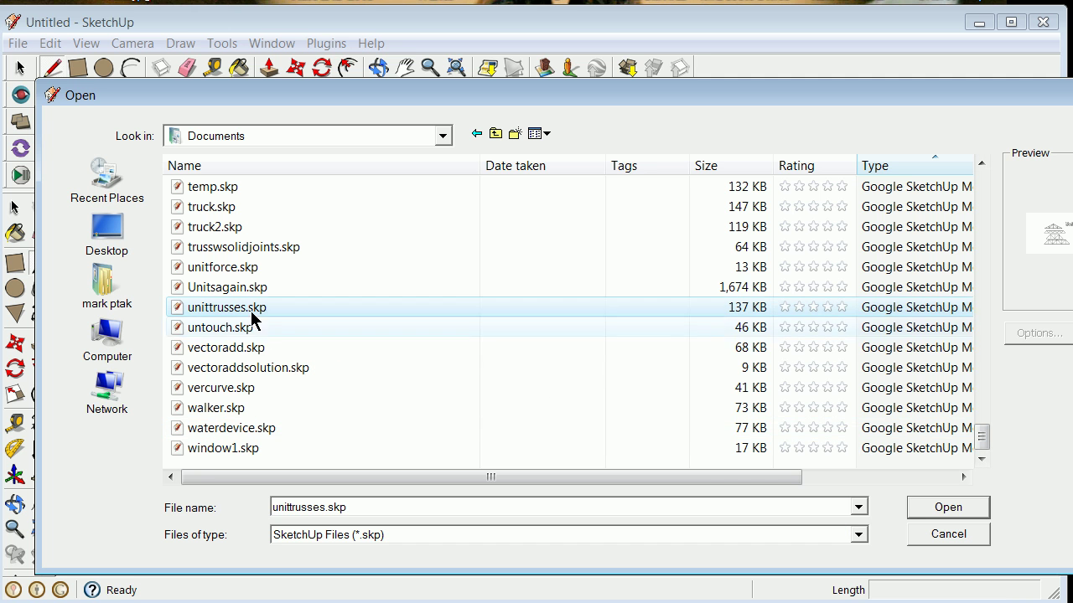
{"action": "left_click", "coordinate": [948, 507]}
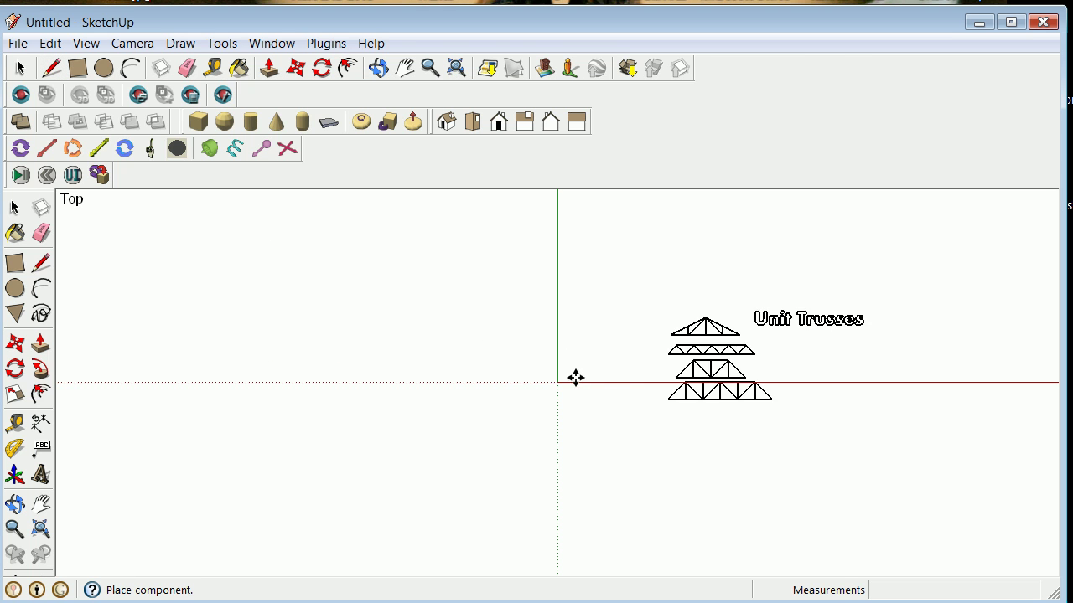
Place the imported truss component at the origin, then erase it
{"action": "left_click", "coordinate": [558, 382]}
{"action": "left_click", "coordinate": [14, 208]}
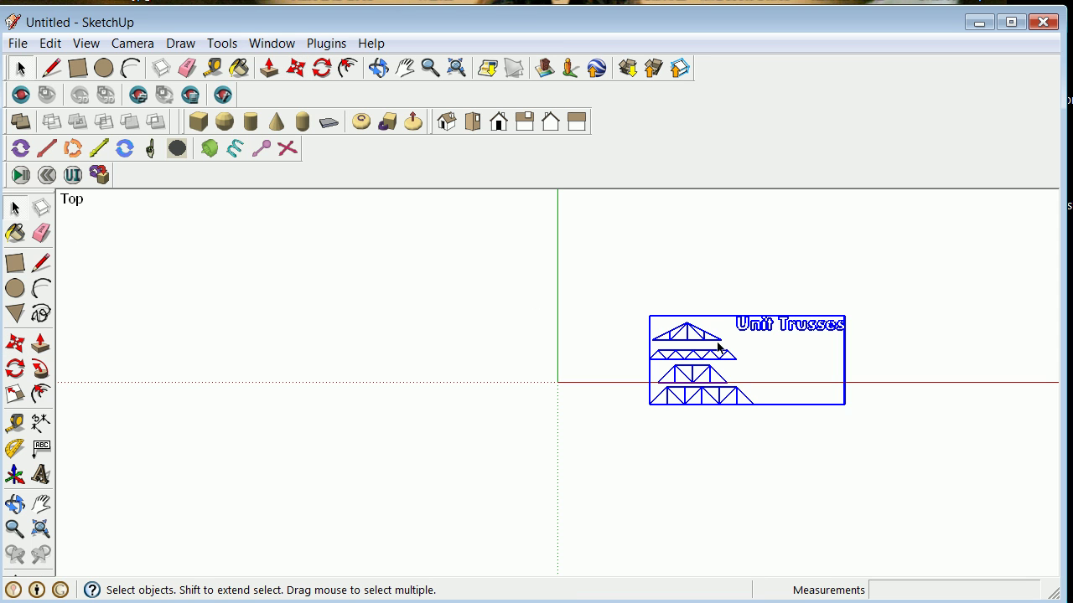
{"action": "left_click", "coordinate": [611, 276]}
{"action": "left_click", "coordinate": [685, 336]}
{"action": "right_click", "coordinate": [687, 330]}
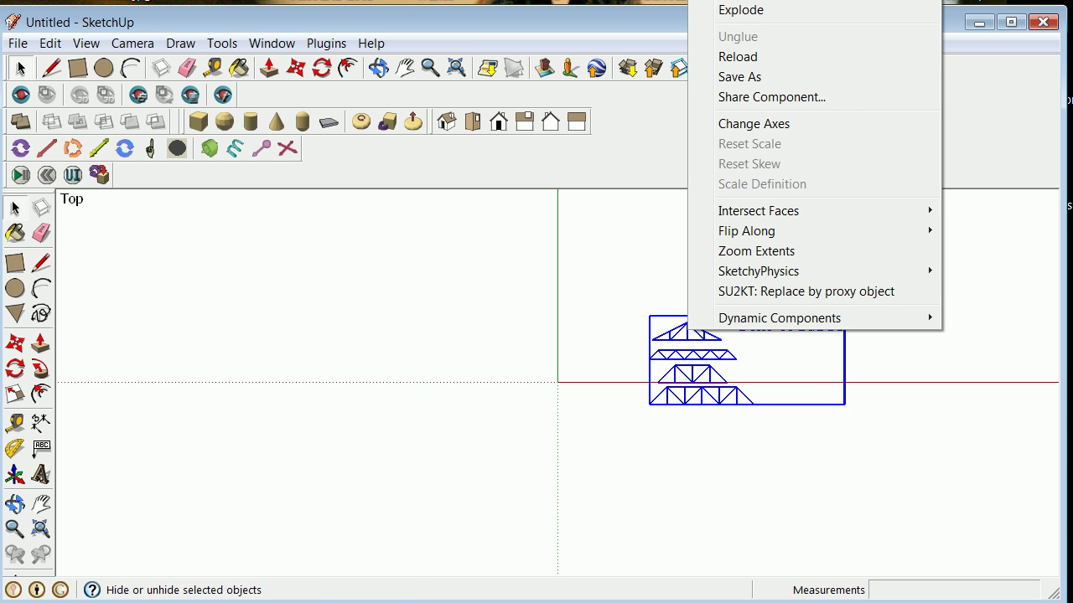
{"action": "left_click", "coordinate": [688, 15]}
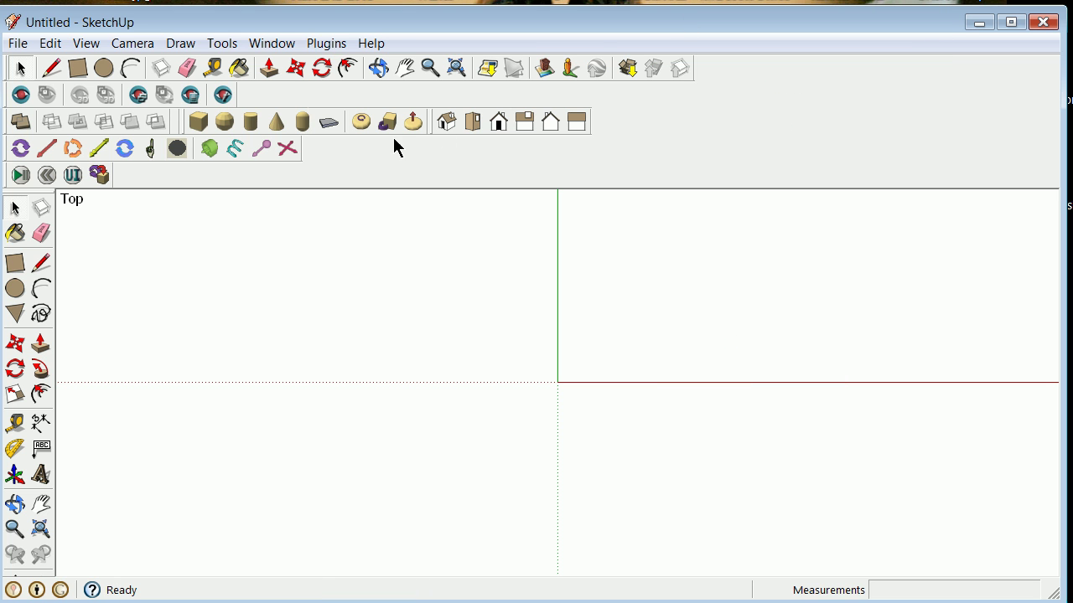
Reinsert the unittrusses component from the In Model components list
{"action": "left_click", "coordinate": [269, 43]}
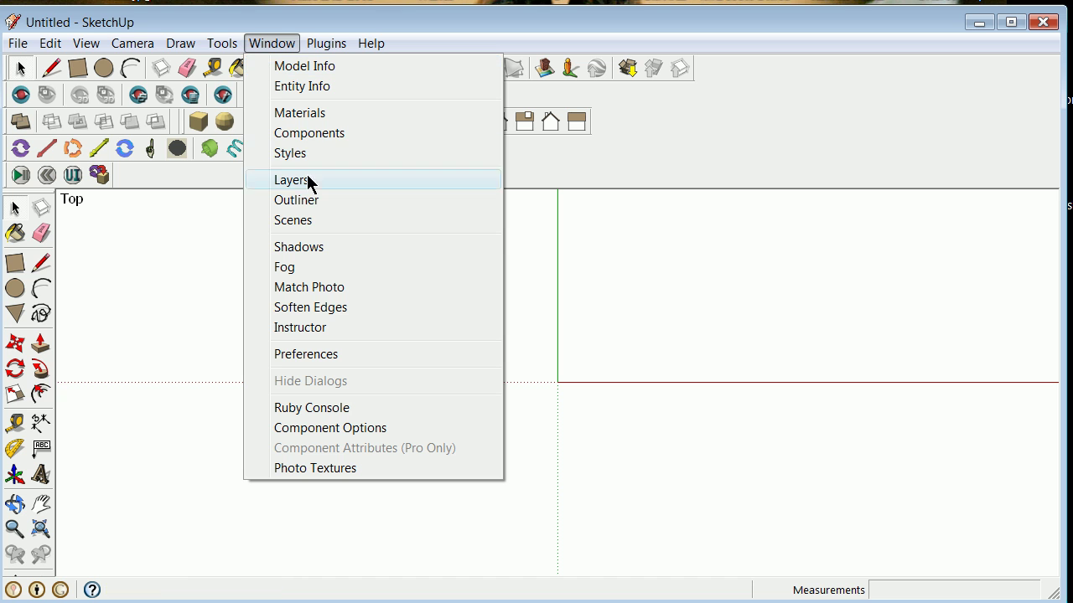
{"action": "left_click", "coordinate": [308, 134]}
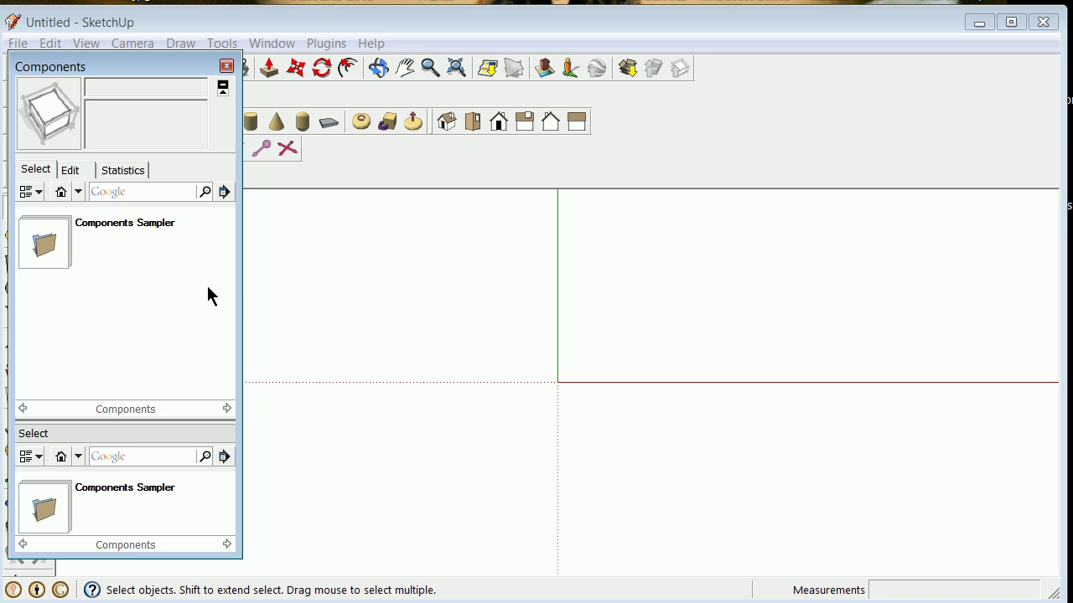
{"action": "left_click", "coordinate": [78, 192]}
{"action": "left_click", "coordinate": [85, 215]}
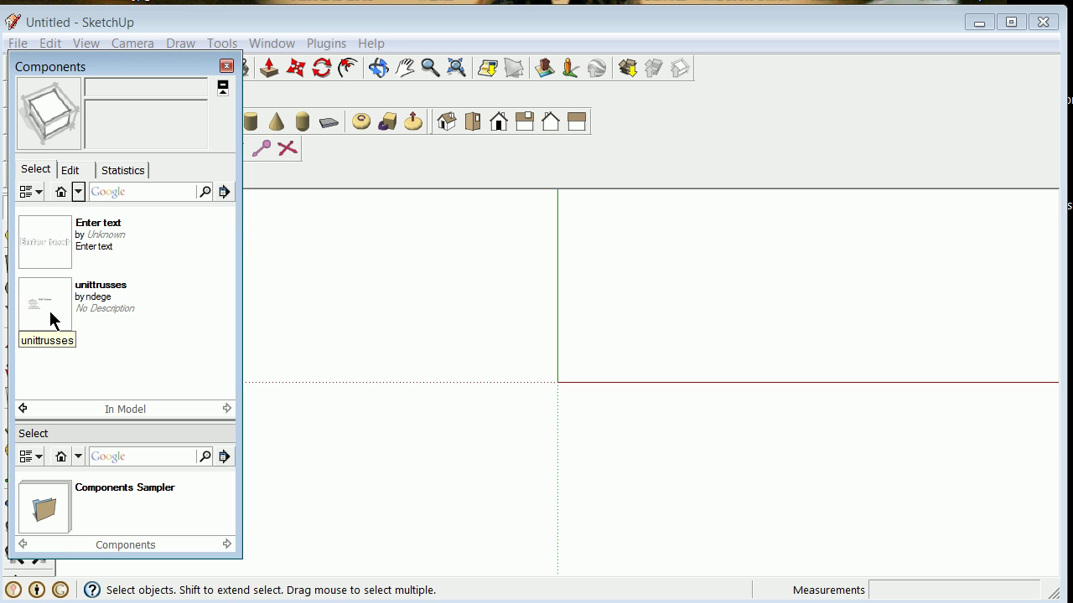
{"action": "left_click", "coordinate": [50, 313]}
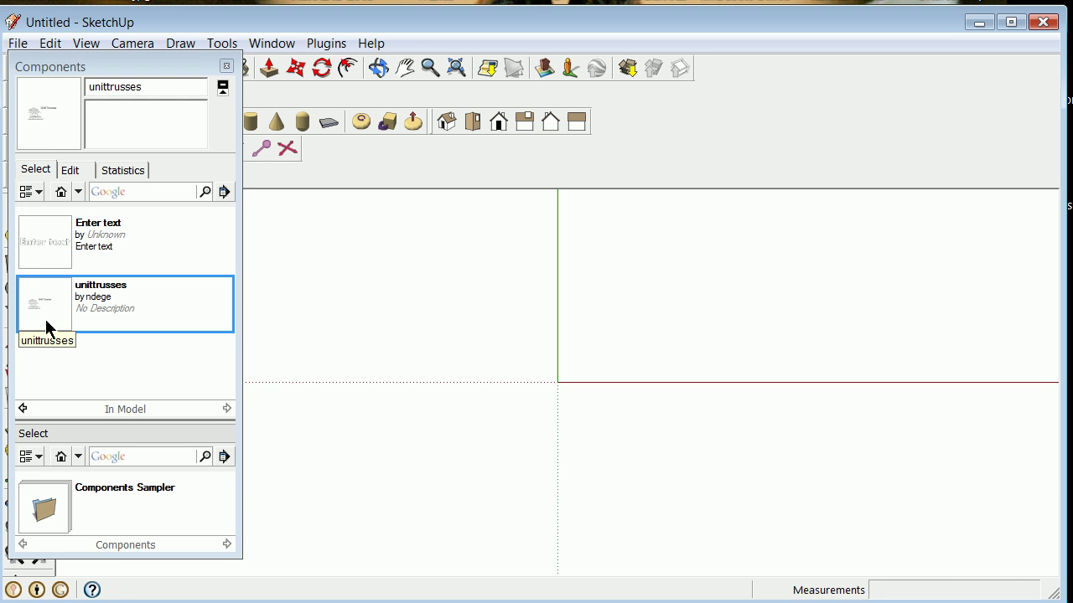
{"action": "left_click", "coordinate": [225, 70]}
{"action": "left_click", "coordinate": [282, 316]}
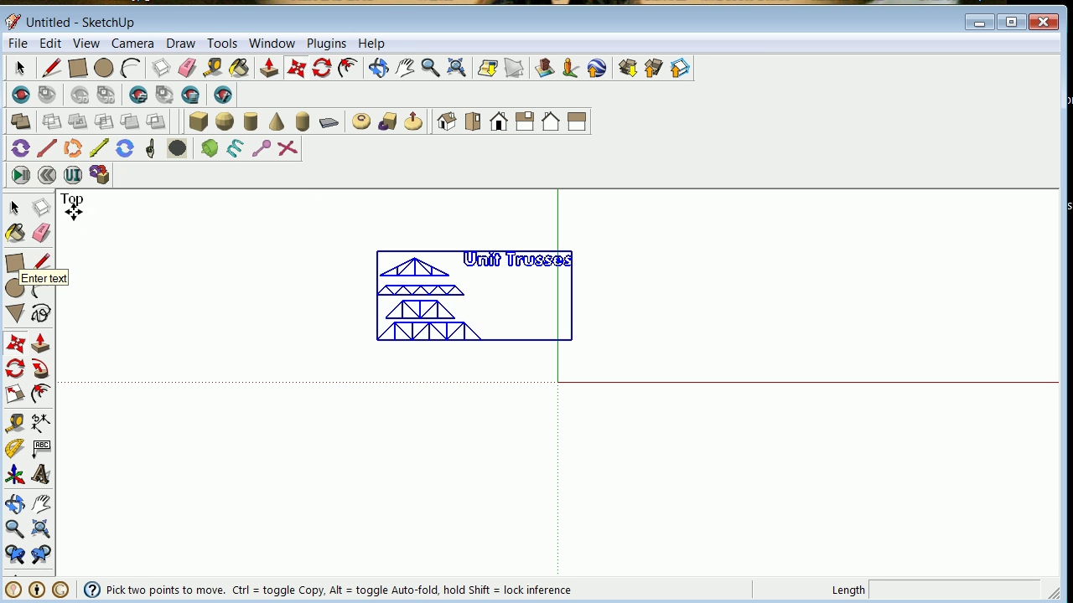
Explode the placed trusses and erase all the separate pieces
{"action": "left_click", "coordinate": [16, 208]}
{"action": "right_click", "coordinate": [457, 342]}
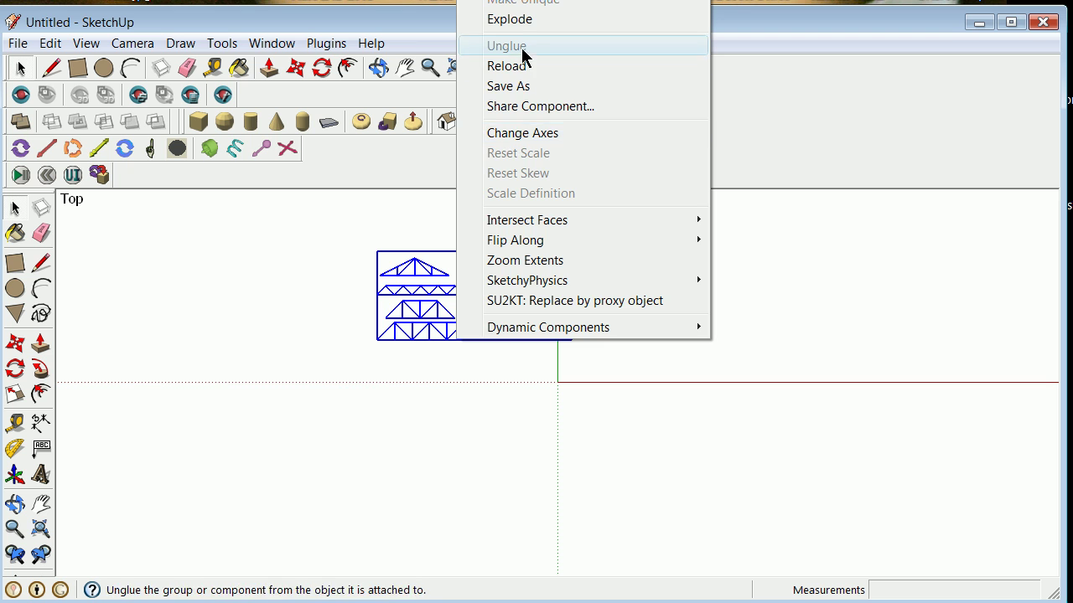
{"action": "left_click", "coordinate": [524, 29]}
{"action": "left_click_drag", "start_coordinate": [348, 221], "coordinate": [603, 395]}
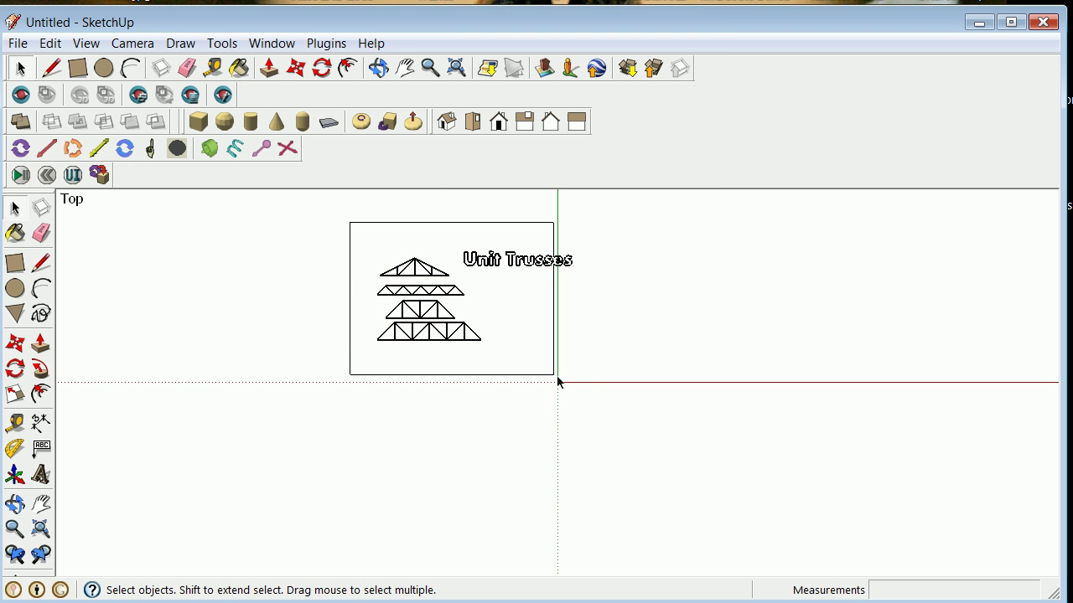
{"action": "right_click", "coordinate": [442, 345]}
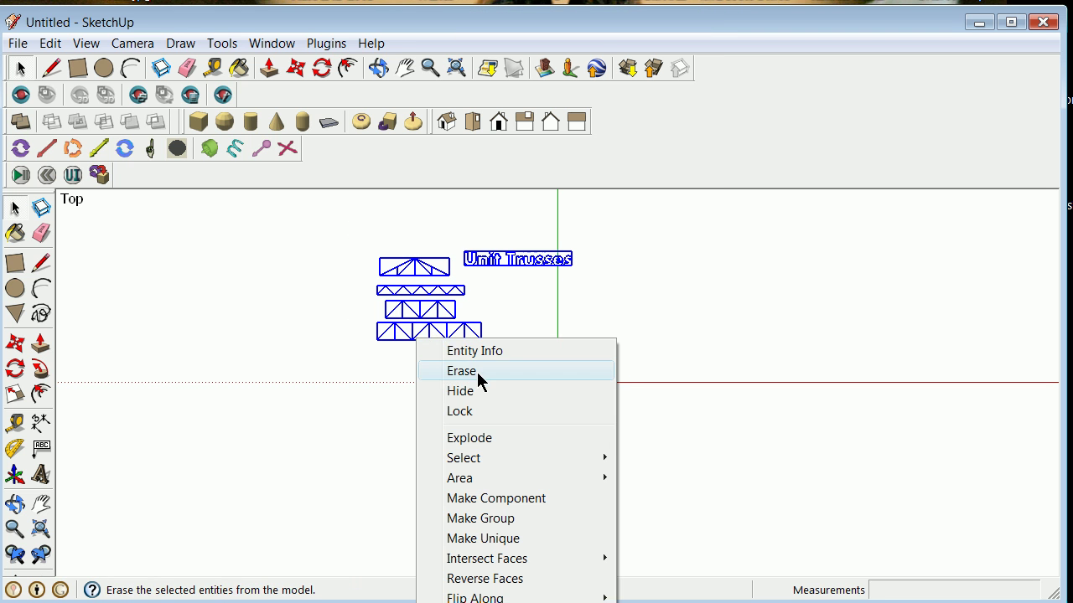
{"action": "left_click", "coordinate": [477, 372]}
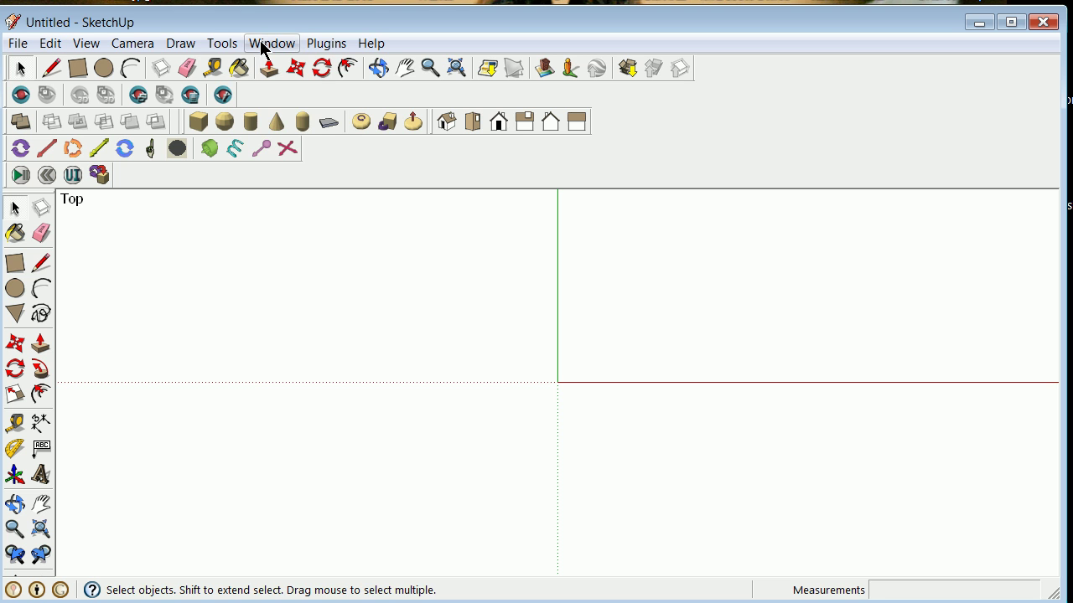
Pick the Enter text component from the In Model components list, then return to Select
{"action": "left_click", "coordinate": [266, 43]}
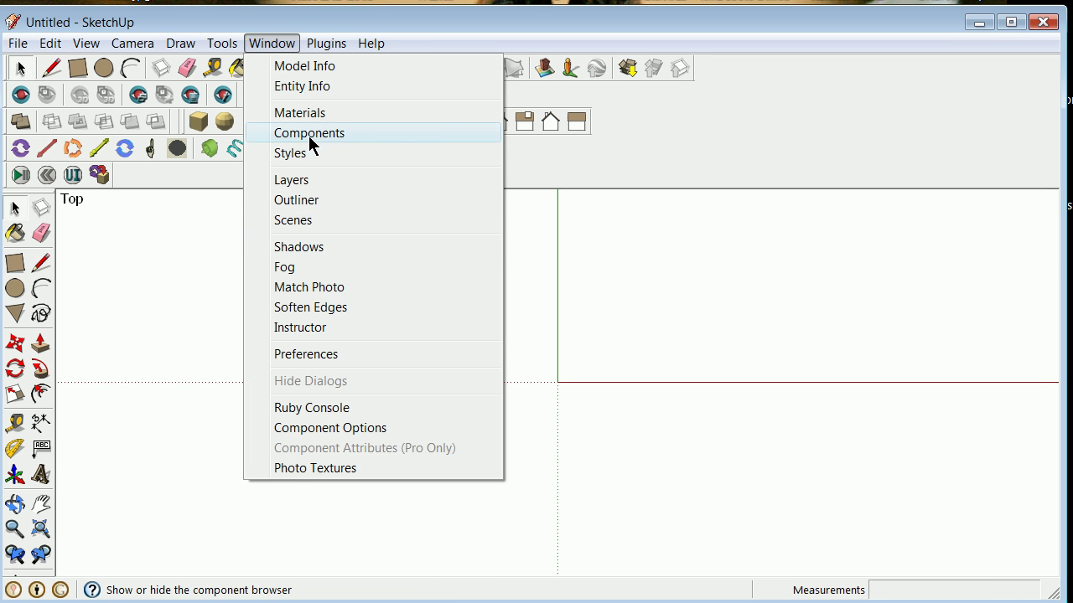
{"action": "left_click", "coordinate": [308, 134]}
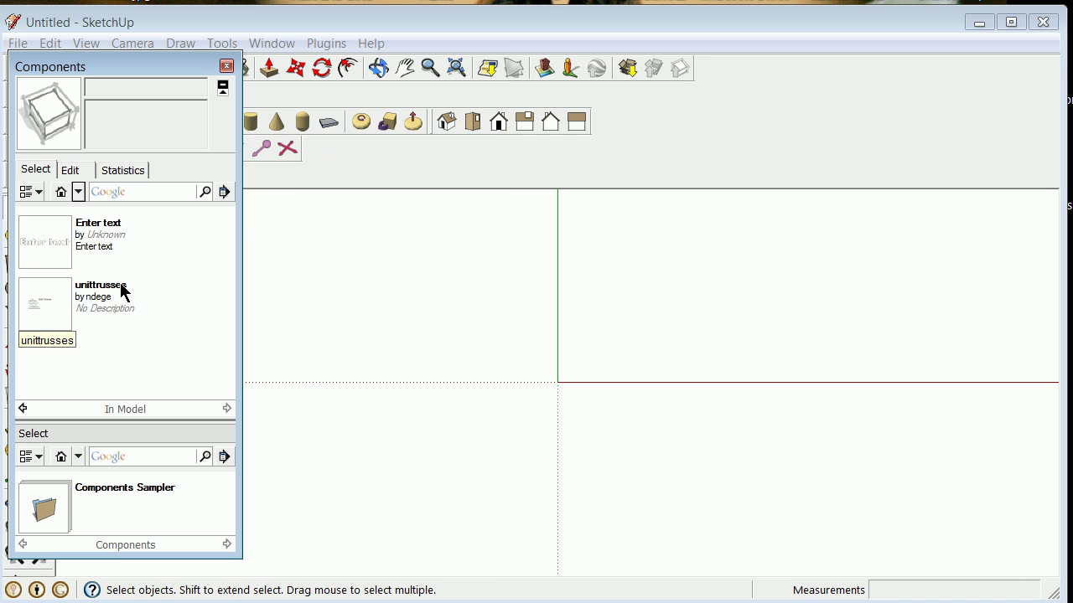
{"action": "left_click", "coordinate": [49, 297]}
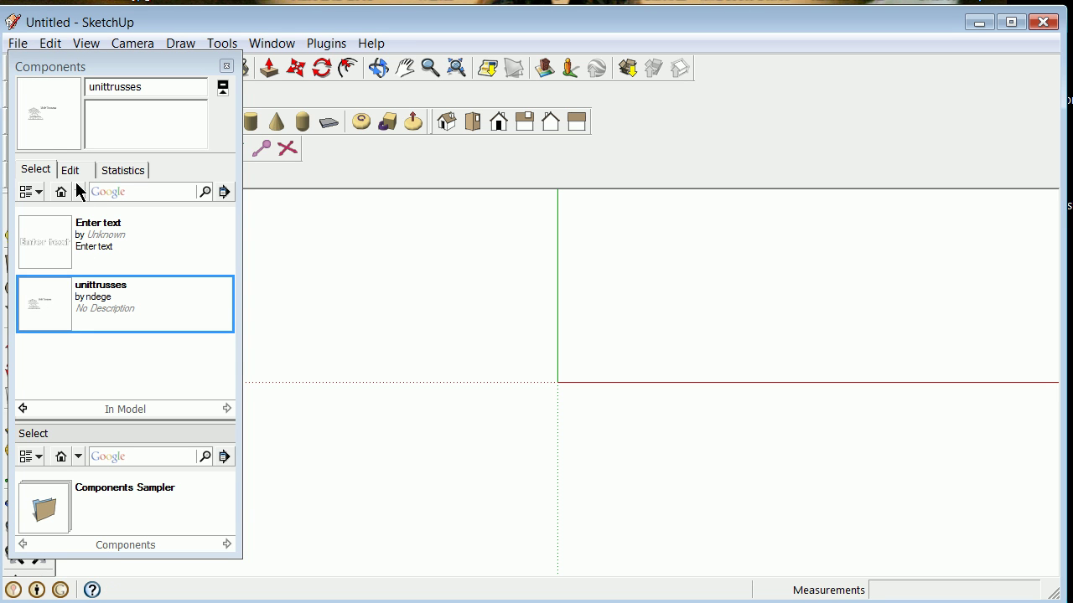
{"action": "left_click", "coordinate": [136, 256]}
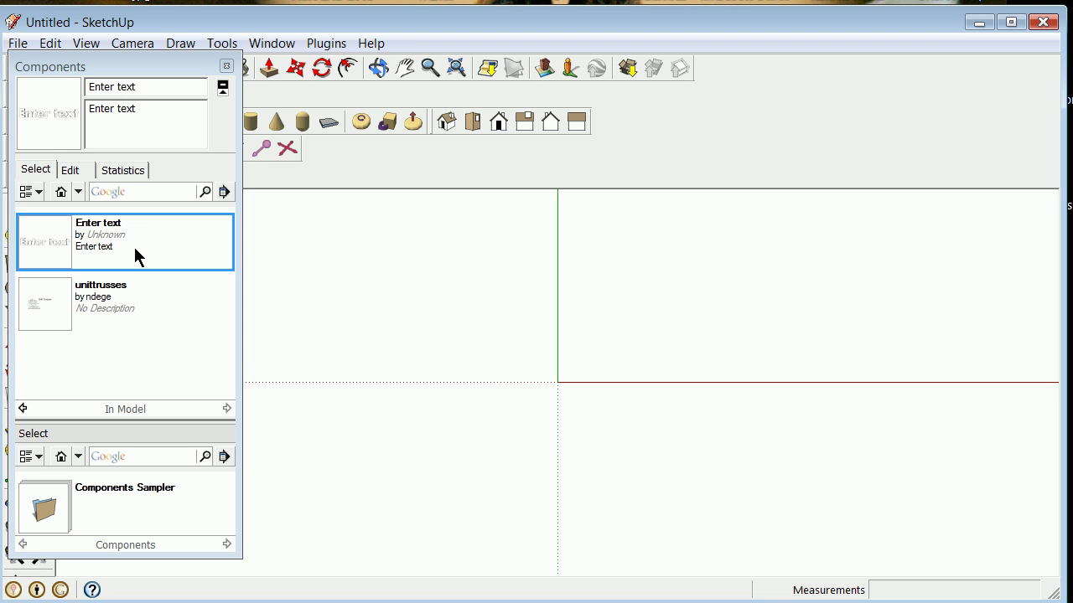
{"action": "left_click", "coordinate": [226, 67]}
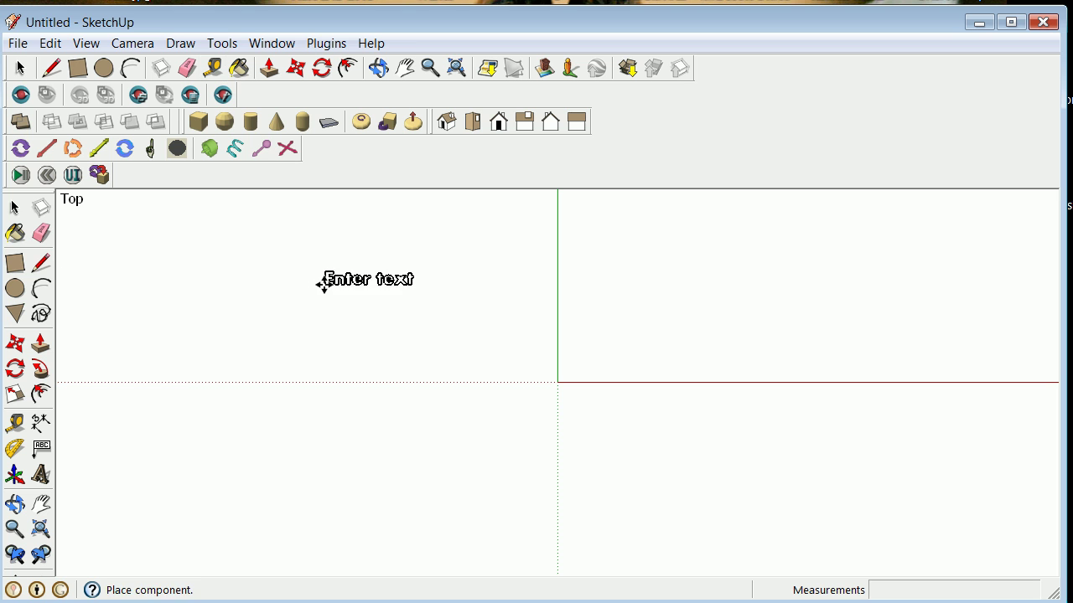
{"action": "left_click", "coordinate": [18, 205]}
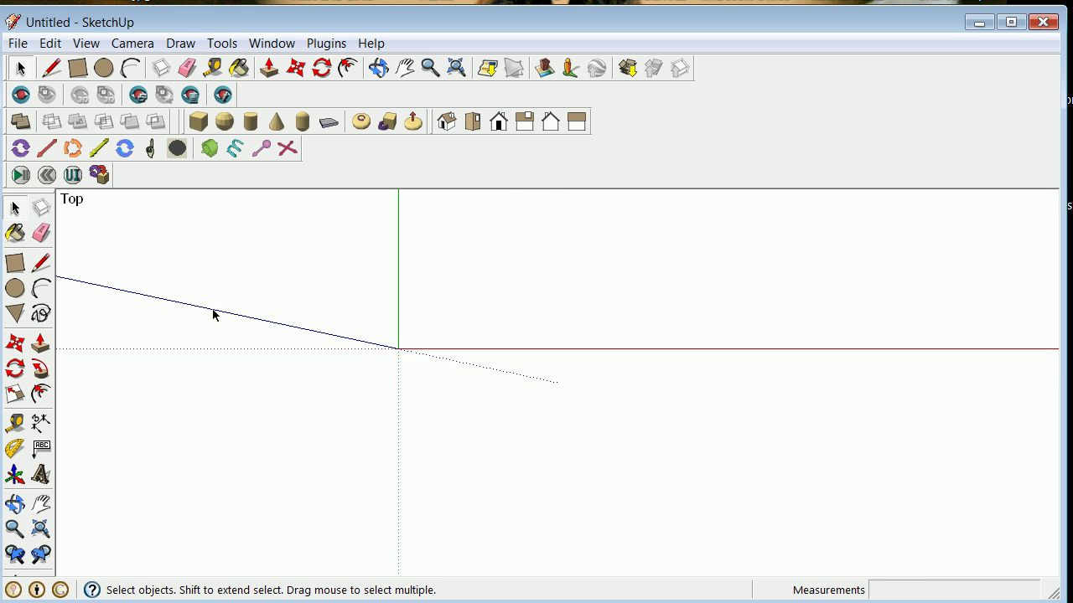
In Model Info > Units, keep Decimal format and change the length unit from Meters to Feet
{"action": "left_click", "coordinate": [277, 46]}
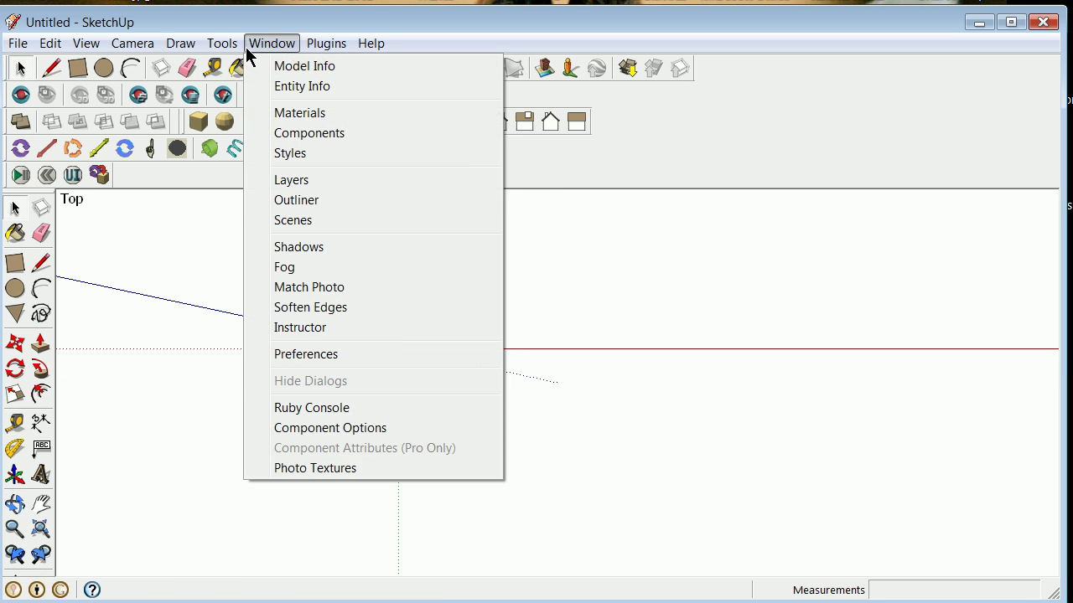
{"action": "left_click", "coordinate": [289, 66]}
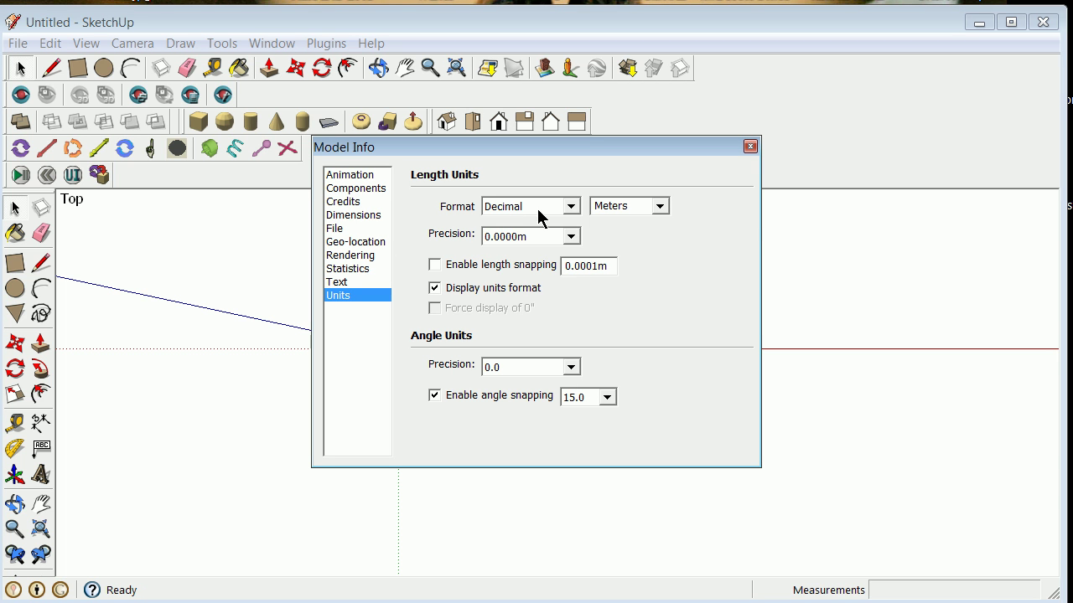
{"action": "left_click", "coordinate": [570, 207]}
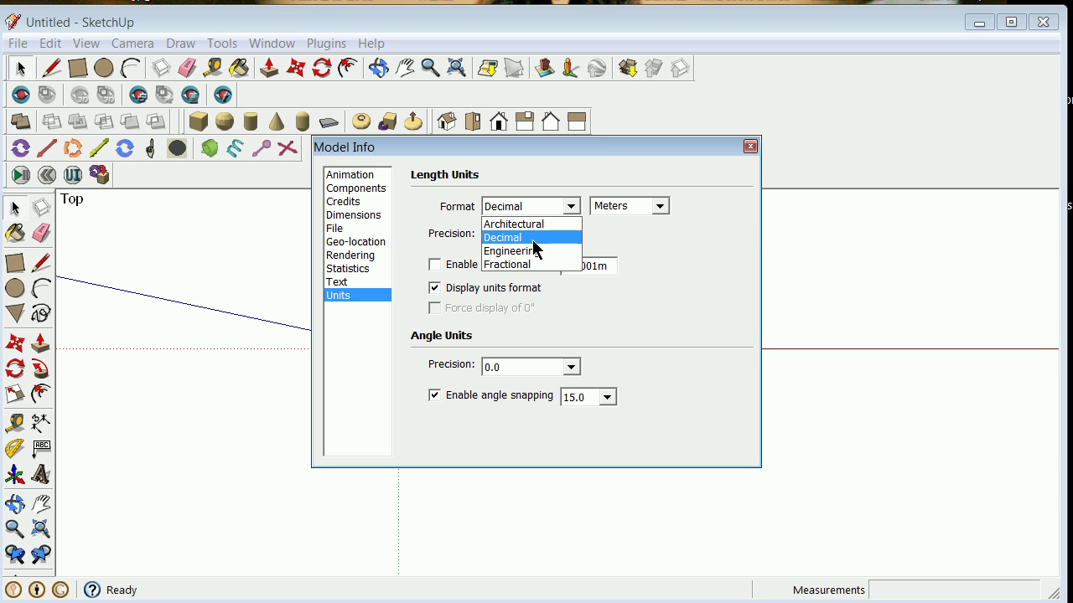
{"action": "left_click", "coordinate": [658, 210]}
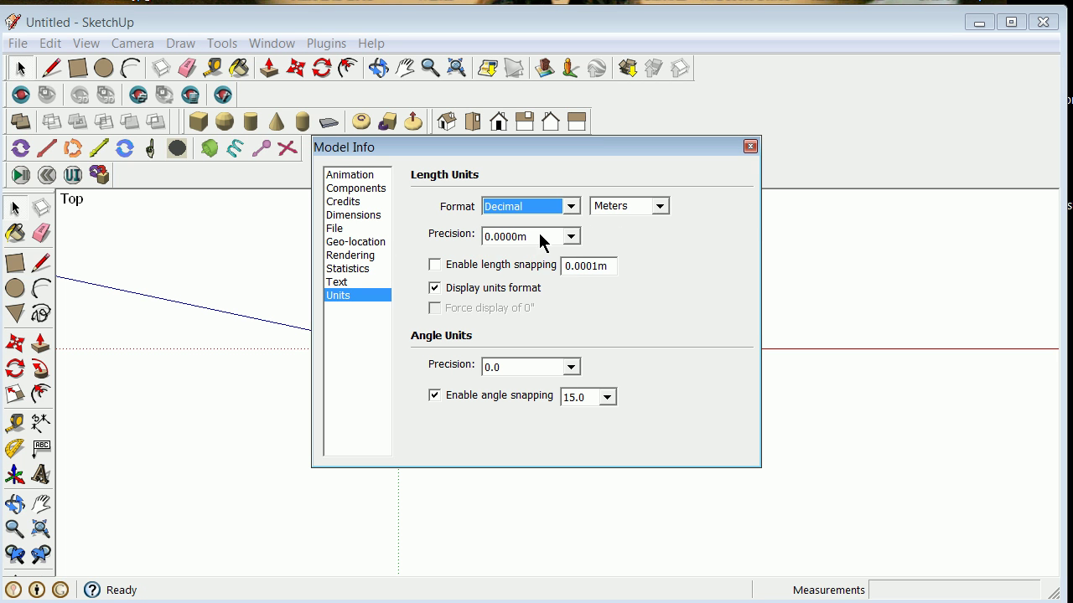
{"action": "left_click", "coordinate": [660, 209]}
{"action": "left_click", "coordinate": [603, 235]}
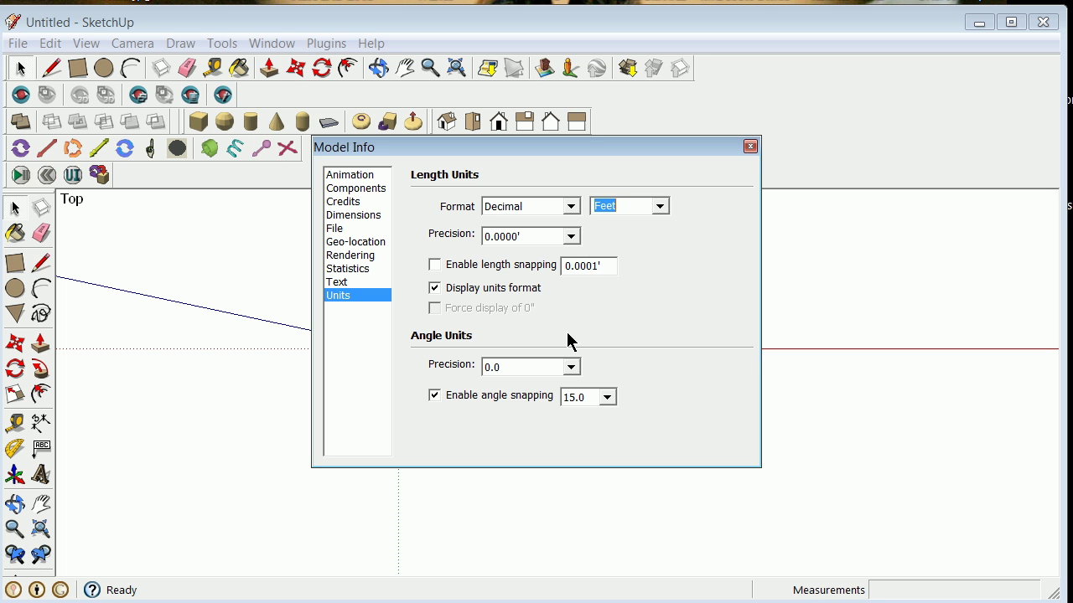
{"action": "left_click", "coordinate": [750, 147]}
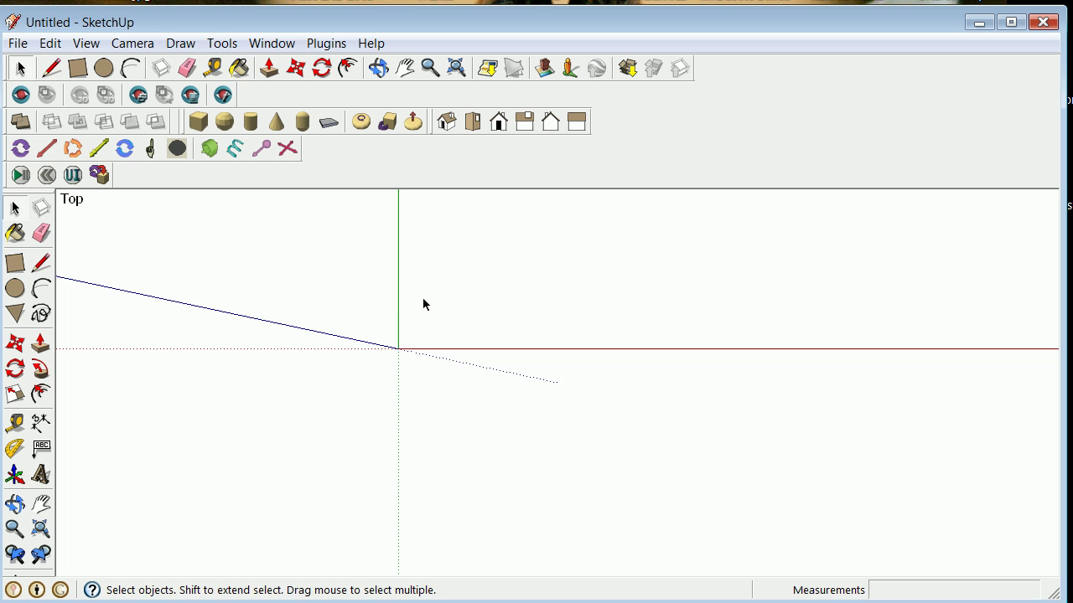
Draw a 50 by 60 foot rectangle starting at the origin
{"action": "left_click", "coordinate": [15, 262]}
{"action": "left_click", "coordinate": [399, 347]}
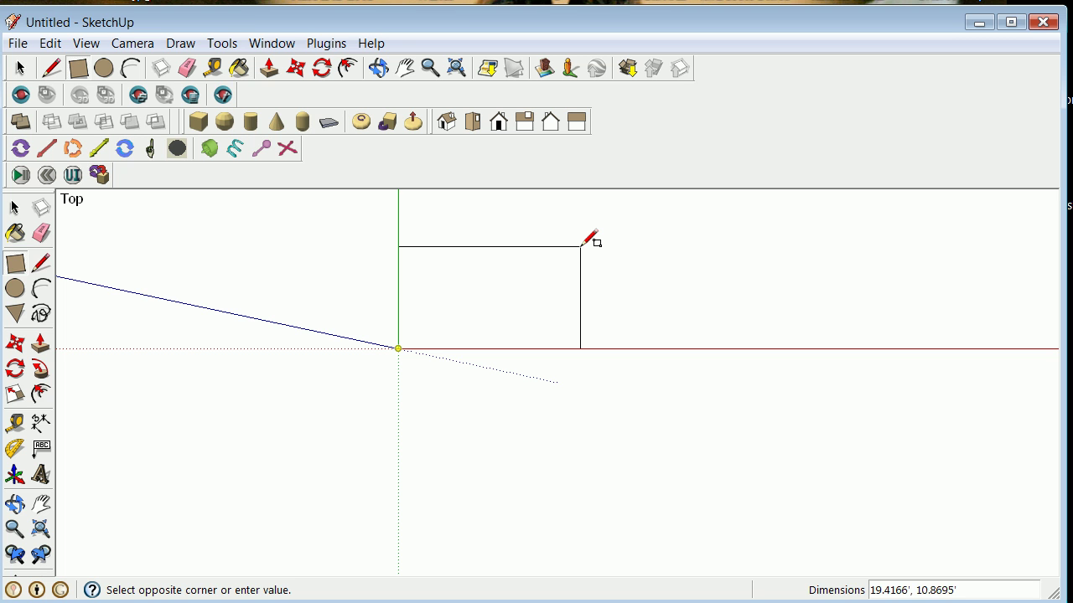
{"action": "type", "text": "5"}
{"action": "key", "text": "Return"}
{"action": "scroll", "coordinate": [443, 347], "scroll_direction": "down", "scroll_amount": 5}
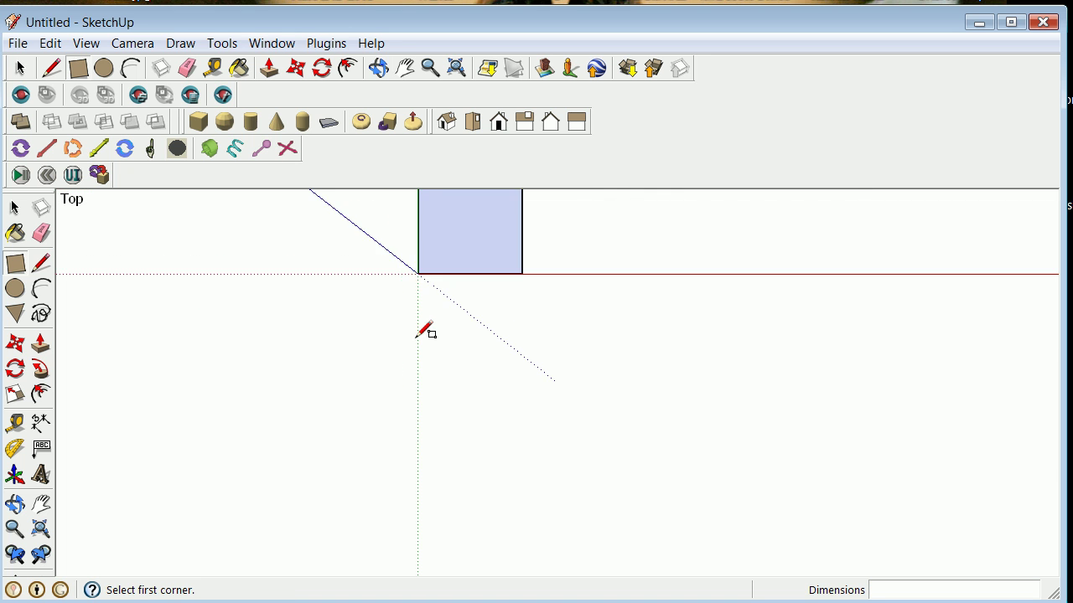
{"action": "scroll", "coordinate": [419, 331], "scroll_direction": "down", "scroll_amount": 3}
{"action": "scroll", "coordinate": [436, 240], "scroll_direction": "up", "scroll_amount": 6}
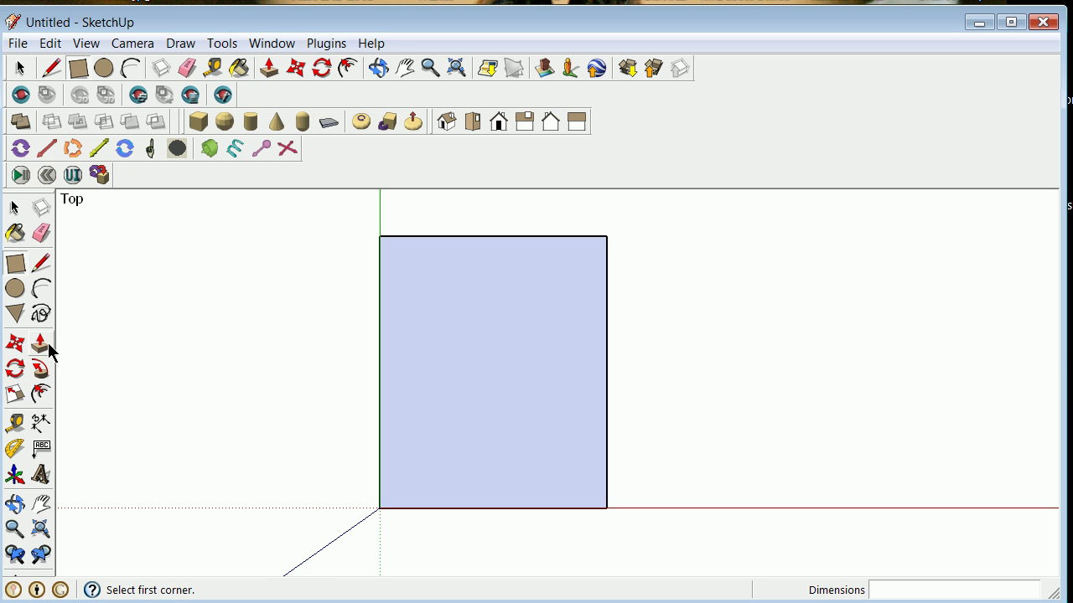
Offset the rectangle's edges 8 inches inward to form a border
{"action": "left_click", "coordinate": [39, 393]}
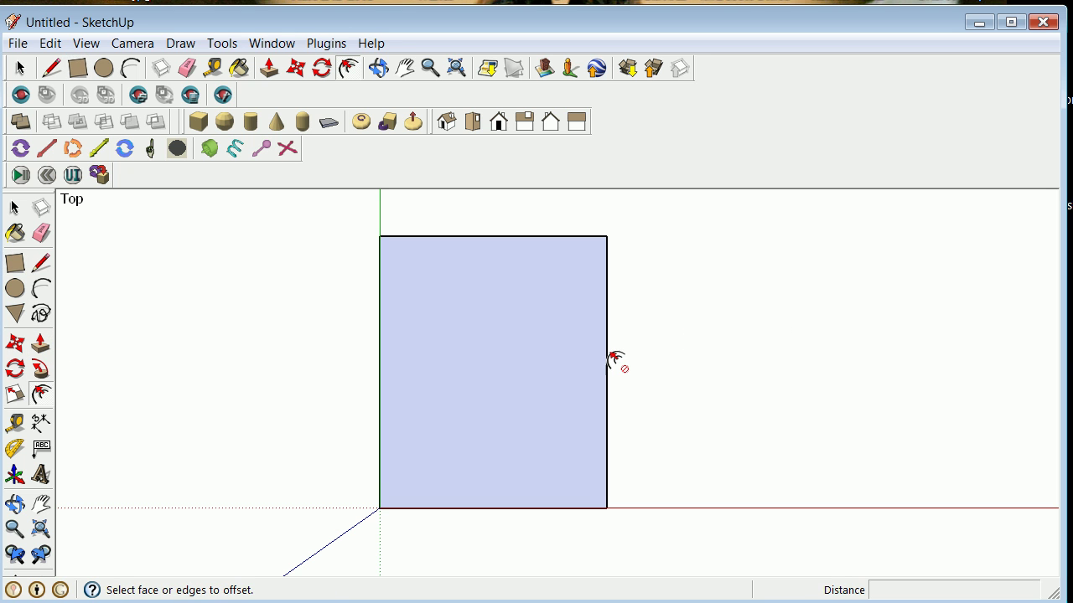
{"action": "scroll", "coordinate": [616, 360], "scroll_direction": "up", "scroll_amount": 3}
{"action": "left_click", "coordinate": [587, 364]}
{"action": "left_click", "coordinate": [652, 353]}
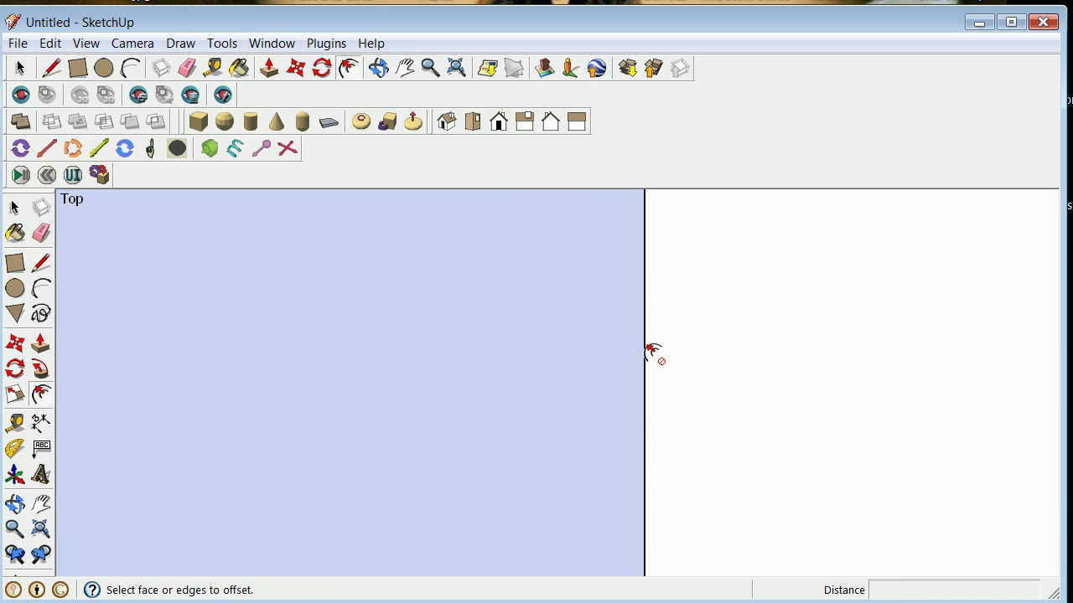
{"action": "left_click", "coordinate": [645, 349]}
{"action": "left_click", "coordinate": [643, 346]}
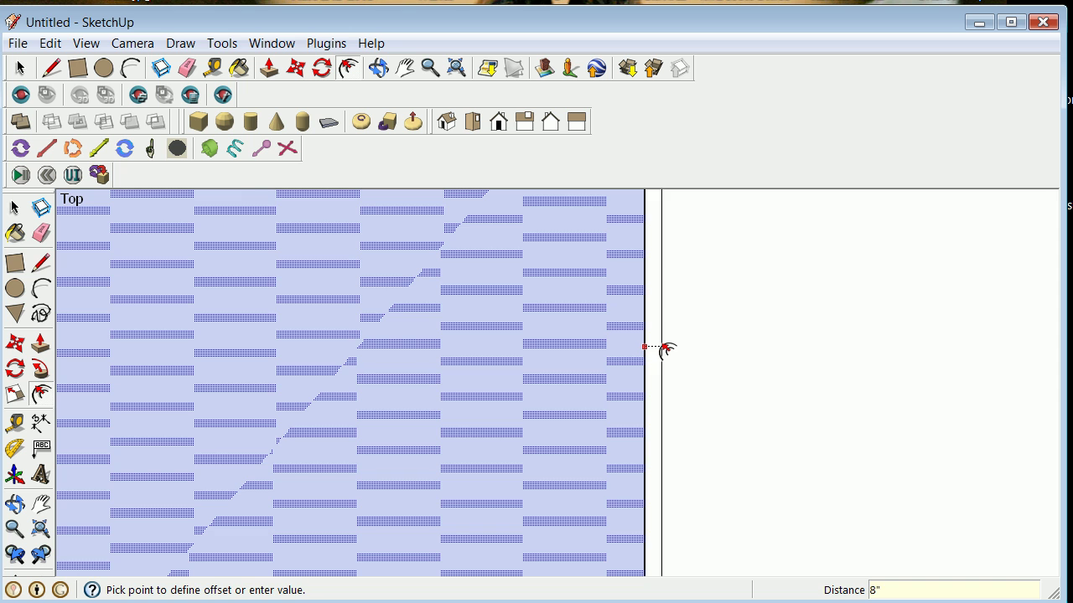
{"action": "key", "text": "Return"}
{"action": "scroll", "coordinate": [666, 350], "scroll_direction": "down", "scroll_amount": 5}
{"action": "scroll", "coordinate": [403, 301], "scroll_direction": "down", "scroll_amount": 1}
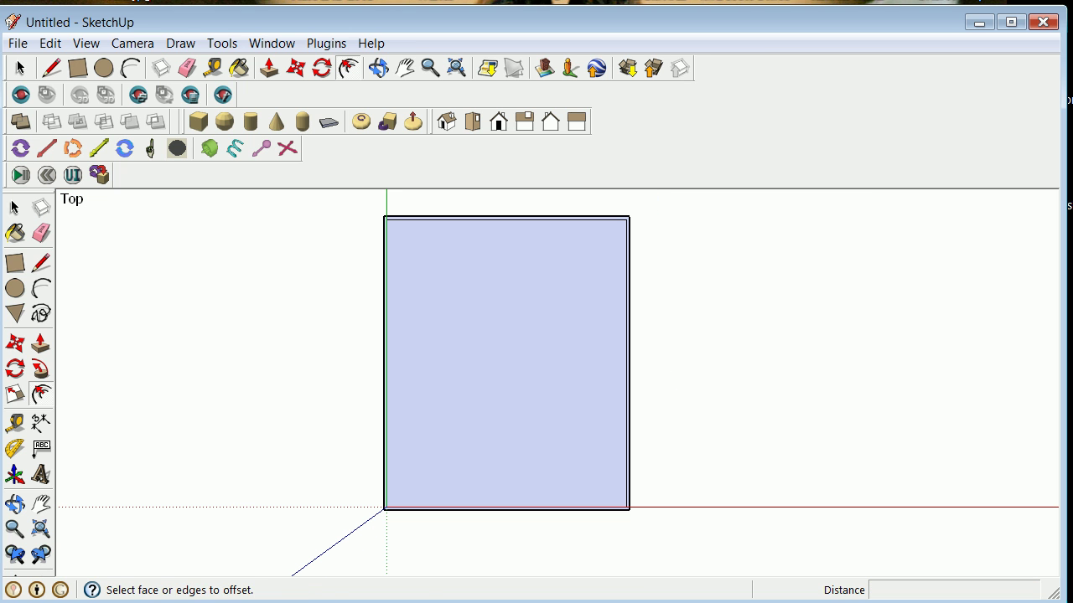
Erase the inner face, leaving only the 8-inch border ring
{"action": "left_click", "coordinate": [14, 207]}
{"action": "right_click", "coordinate": [579, 357]}
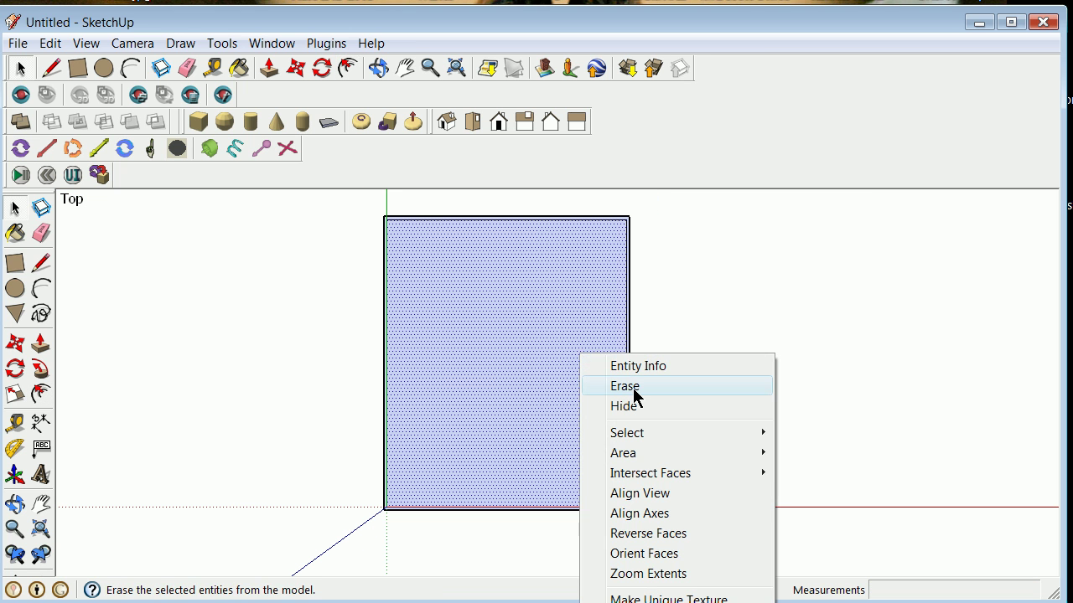
{"action": "left_click", "coordinate": [633, 386]}
{"action": "scroll", "coordinate": [506, 504], "scroll_direction": "up", "scroll_amount": 3}
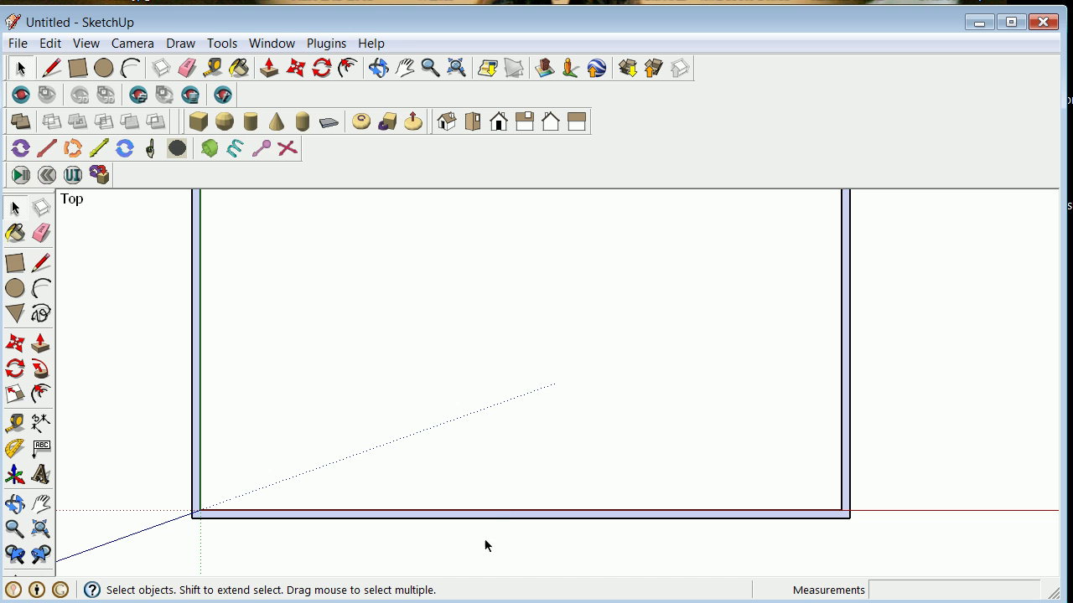
Orbit to a perspective view and push/pull the border ring up 1 foot
{"action": "left_click", "coordinate": [14, 504]}
{"action": "mouse_move", "coordinate": [125, 546]}
{"action": "left_mouse_down"}
{"action": "mouse_move", "coordinate": [257, 319]}
{"action": "mouse_move", "coordinate": [242, 270]}
{"action": "left_mouse_up"}
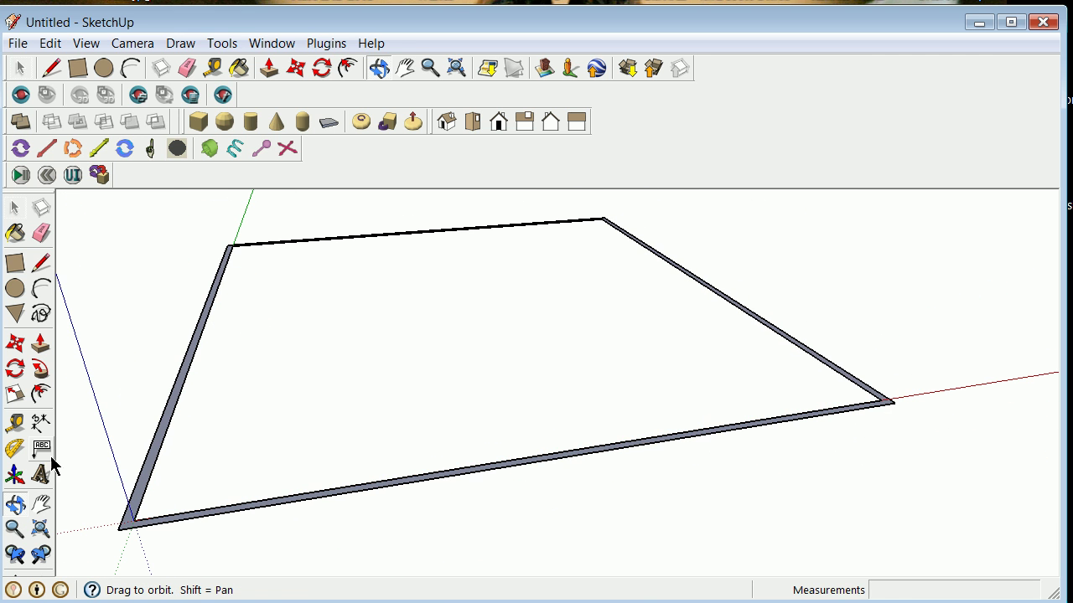
{"action": "left_click", "coordinate": [40, 343]}
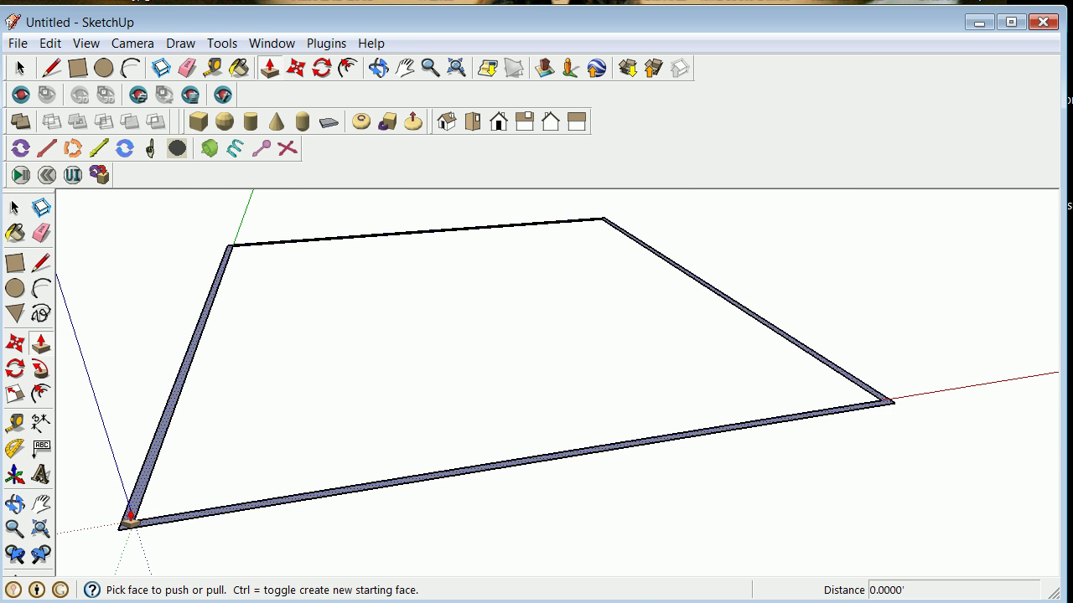
{"action": "left_click", "coordinate": [132, 508]}
{"action": "left_click", "coordinate": [132, 503]}
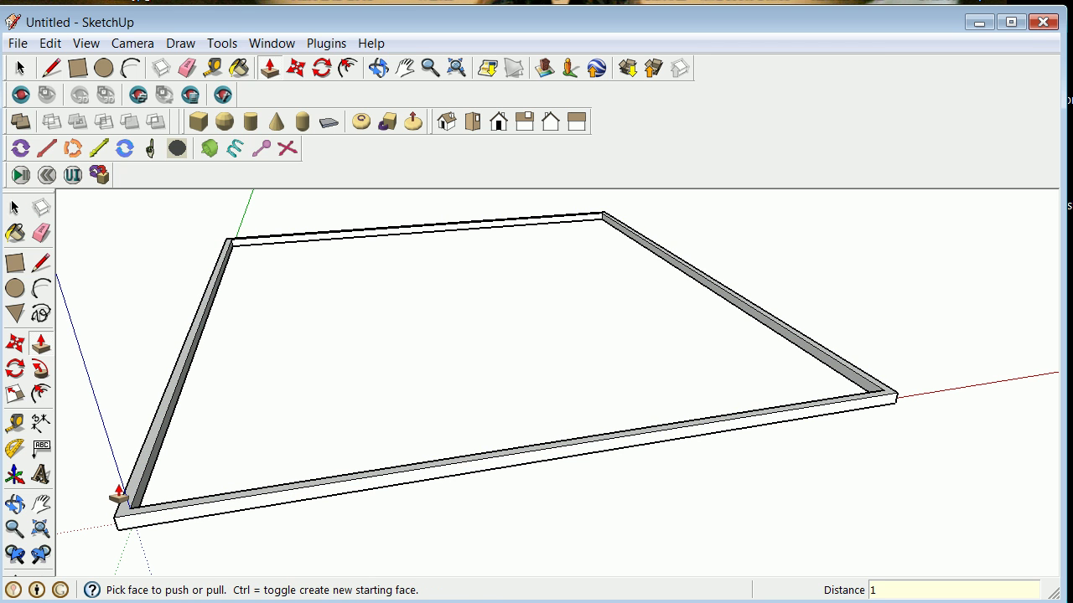
{"action": "key", "text": "Return"}
{"action": "scroll", "coordinate": [119, 494], "scroll_direction": "down", "scroll_amount": 3}
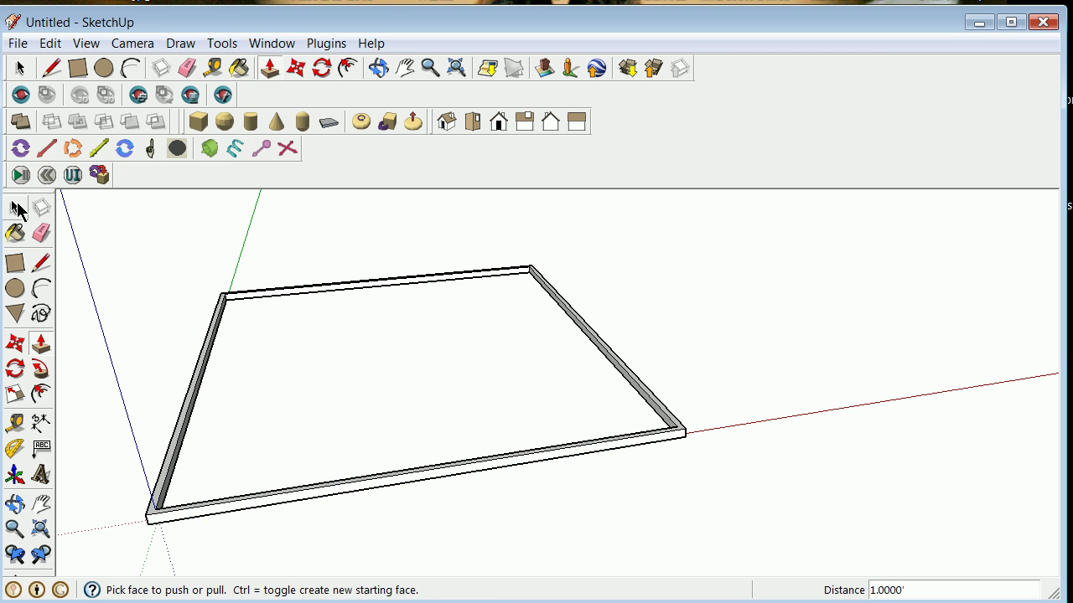
Select the entire perimeter frame and make it a group
{"action": "left_click", "coordinate": [15, 208]}
{"action": "left_click_drag", "start_coordinate": [90, 247], "coordinate": [739, 580]}
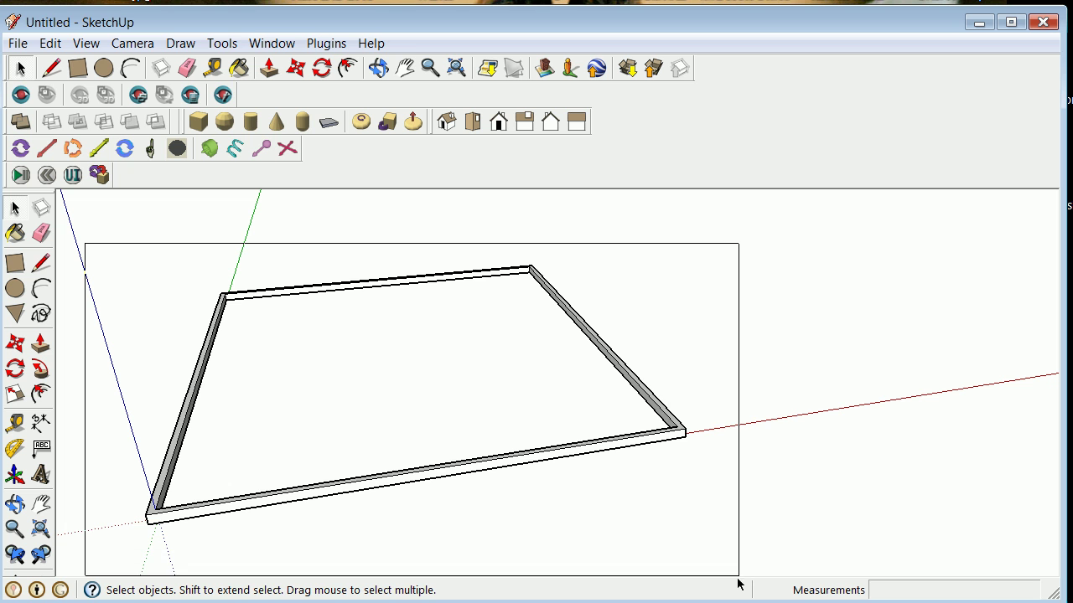
{"action": "right_click", "coordinate": [618, 449]}
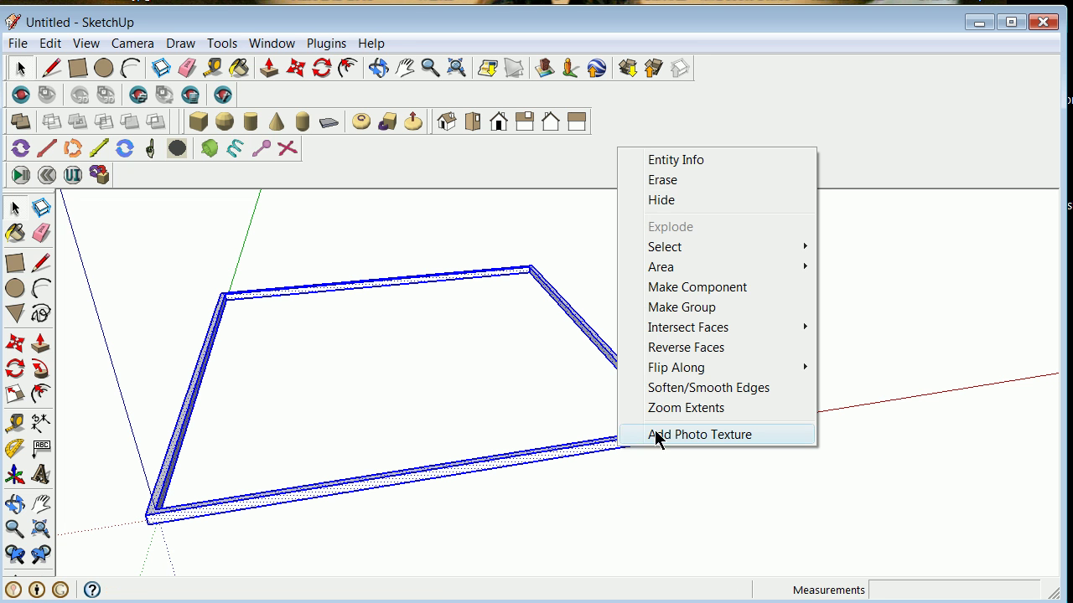
{"action": "left_click", "coordinate": [714, 308]}
{"action": "left_click", "coordinate": [376, 409]}
{"action": "scroll", "coordinate": [137, 505], "scroll_direction": "up", "scroll_amount": 1}
{"action": "scroll", "coordinate": [134, 507], "scroll_direction": "up", "scroll_amount": 2}
{"action": "scroll", "coordinate": [137, 506], "scroll_direction": "down", "scroll_amount": 1}
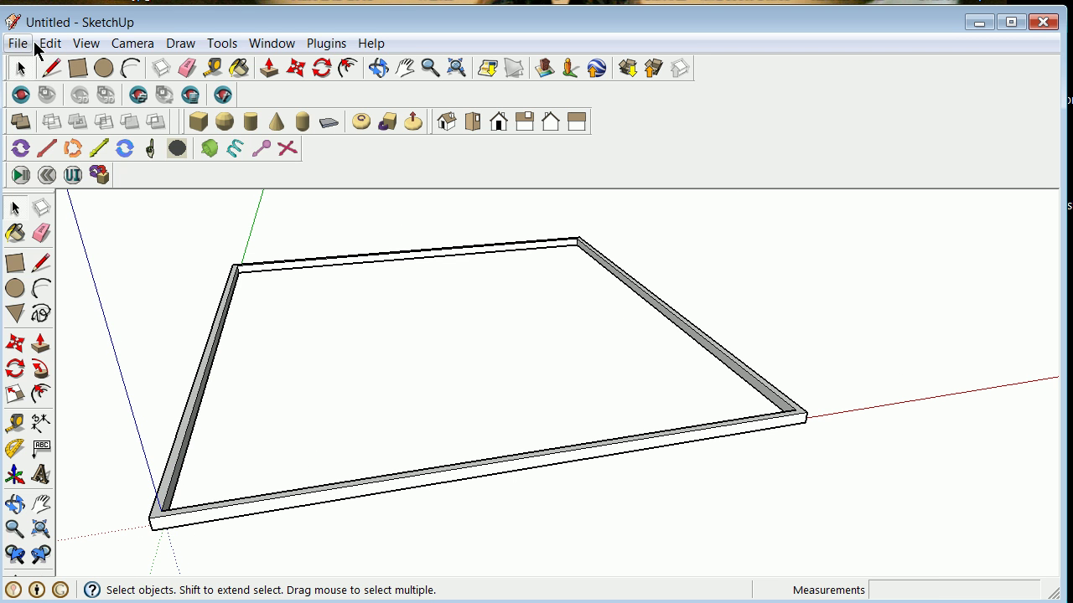
Open the Components browser listing the model's Enter text and unittrusses components
{"action": "left_click", "coordinate": [19, 44]}
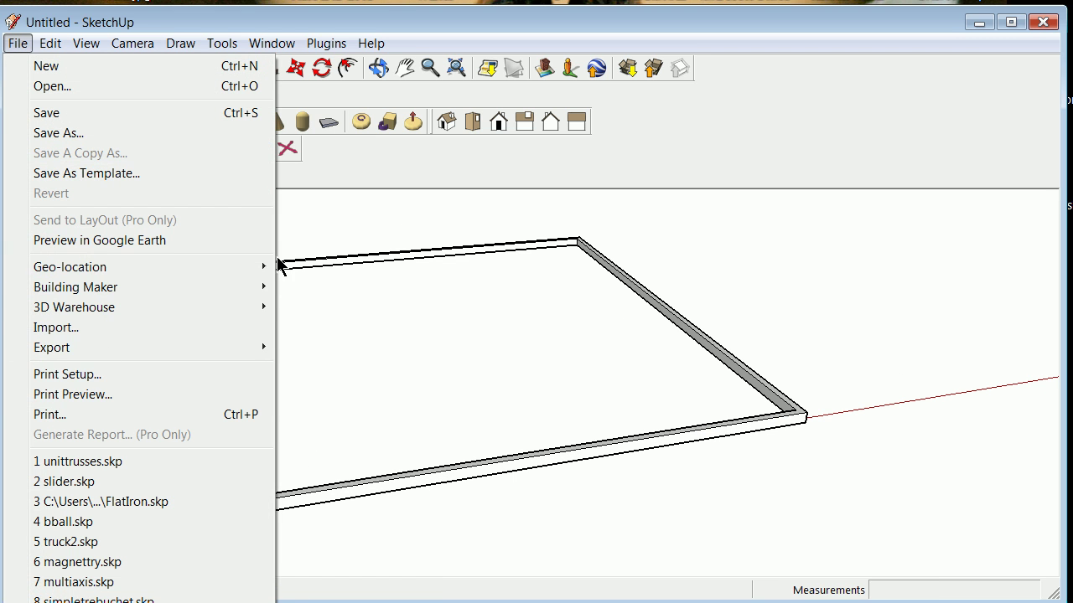
{"action": "left_click", "coordinate": [383, 316]}
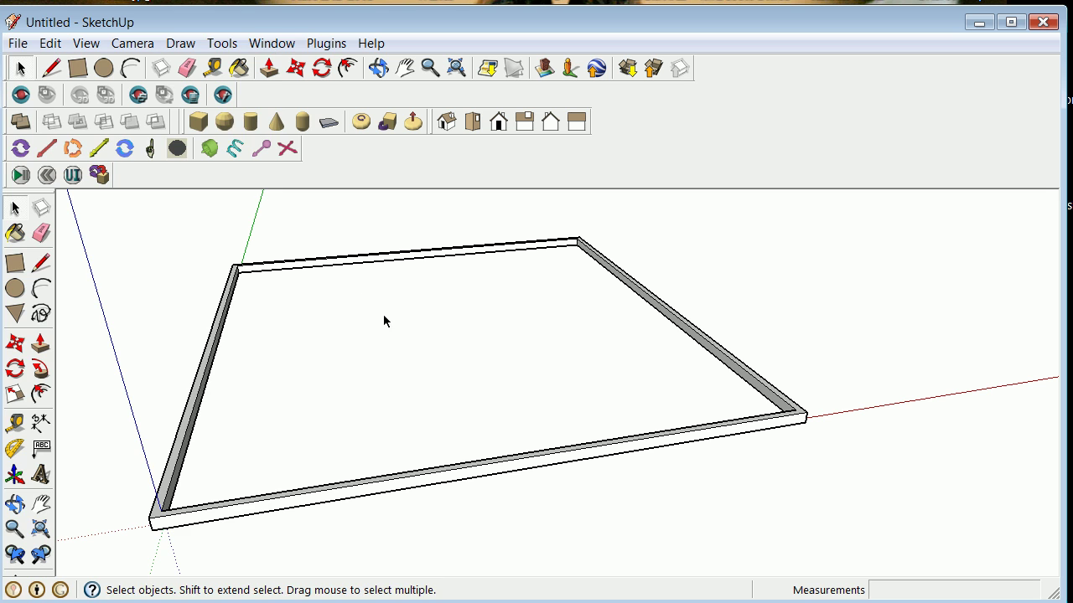
{"action": "left_click", "coordinate": [268, 46]}
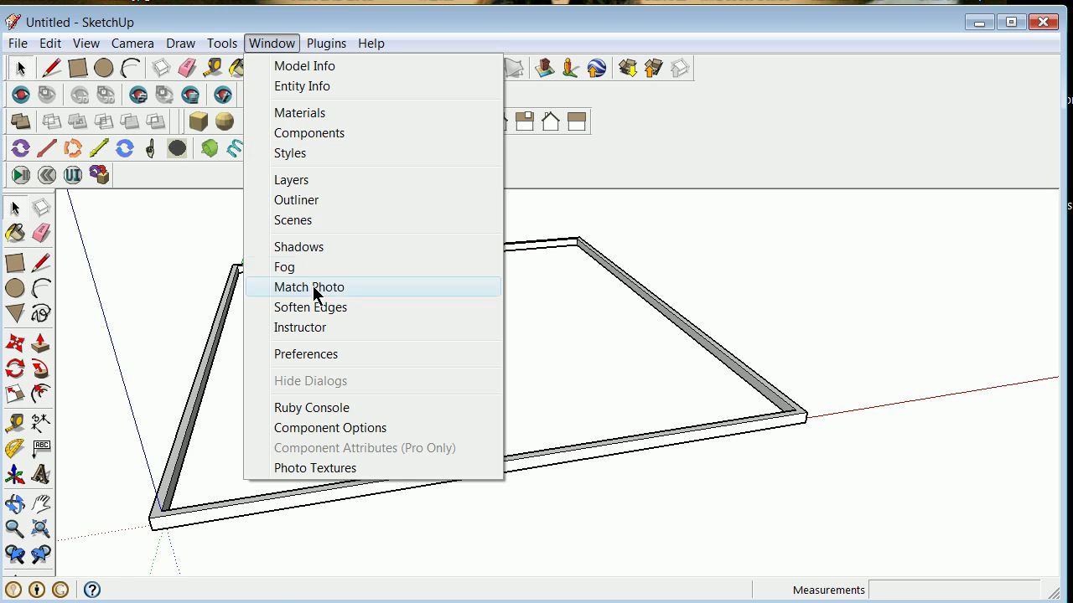
{"action": "left_click", "coordinate": [314, 135]}
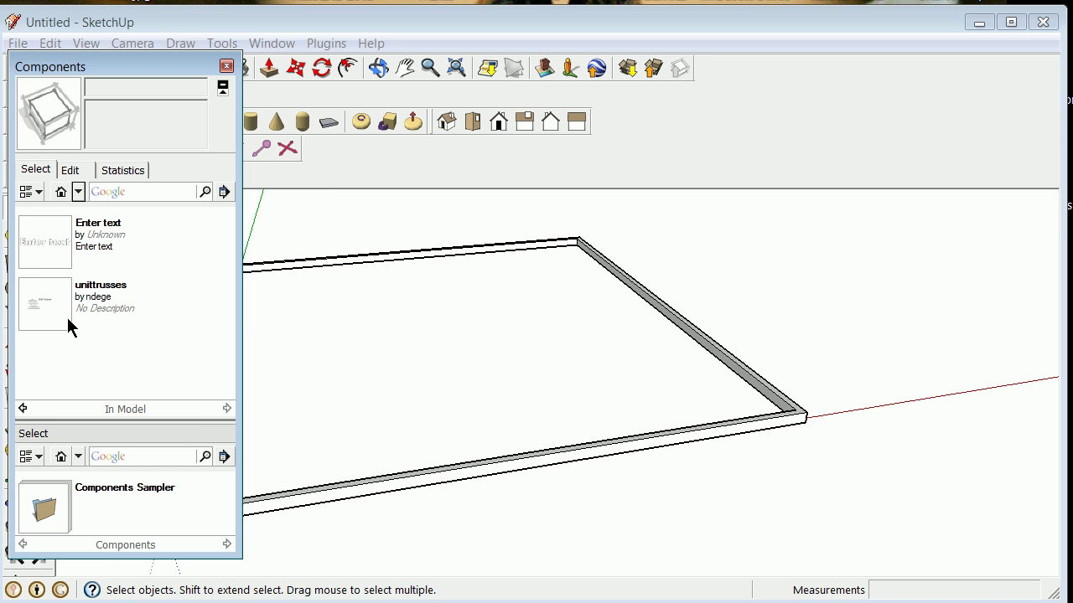
Place the unittrusses component beside the frame and explode it into separate trusses
{"action": "left_click", "coordinate": [67, 318]}
{"action": "left_click", "coordinate": [849, 396]}
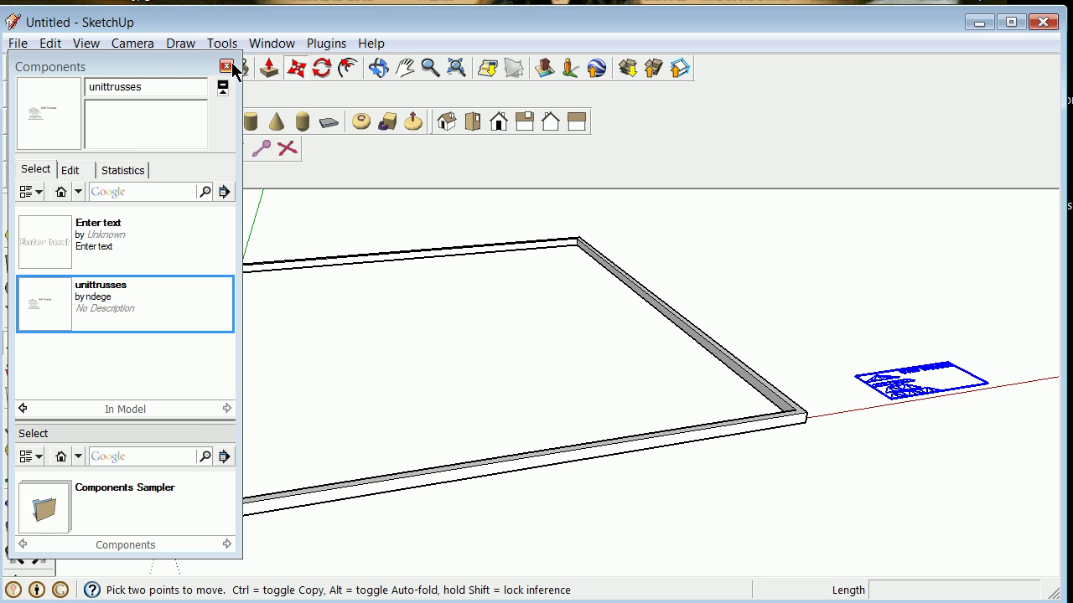
{"action": "left_click", "coordinate": [225, 66]}
{"action": "left_click", "coordinate": [945, 366]}
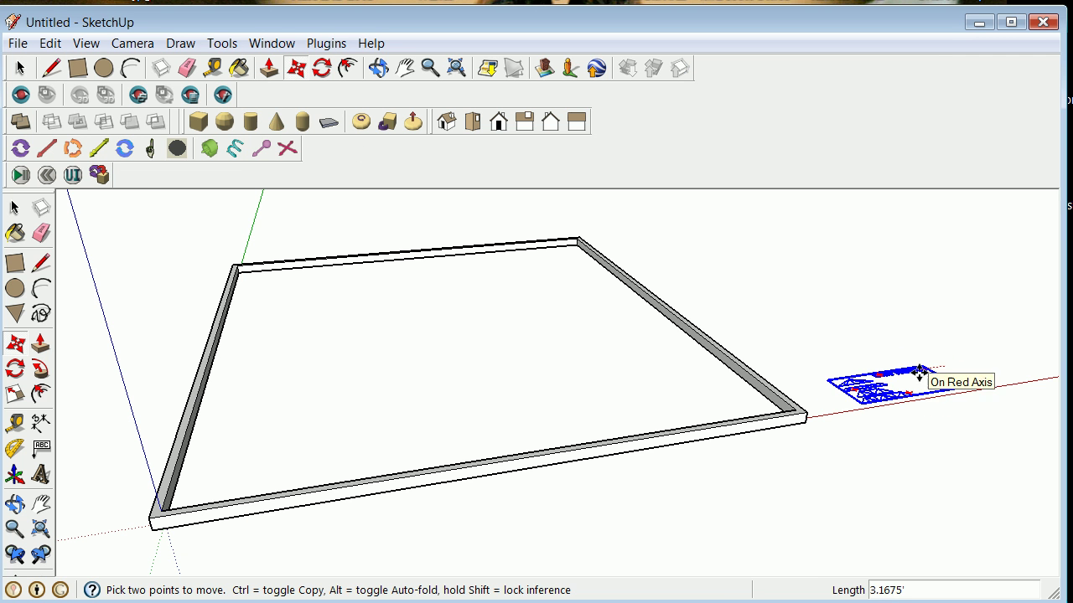
{"action": "left_click", "coordinate": [919, 377]}
{"action": "scroll", "coordinate": [910, 378], "scroll_direction": "up", "scroll_amount": 3}
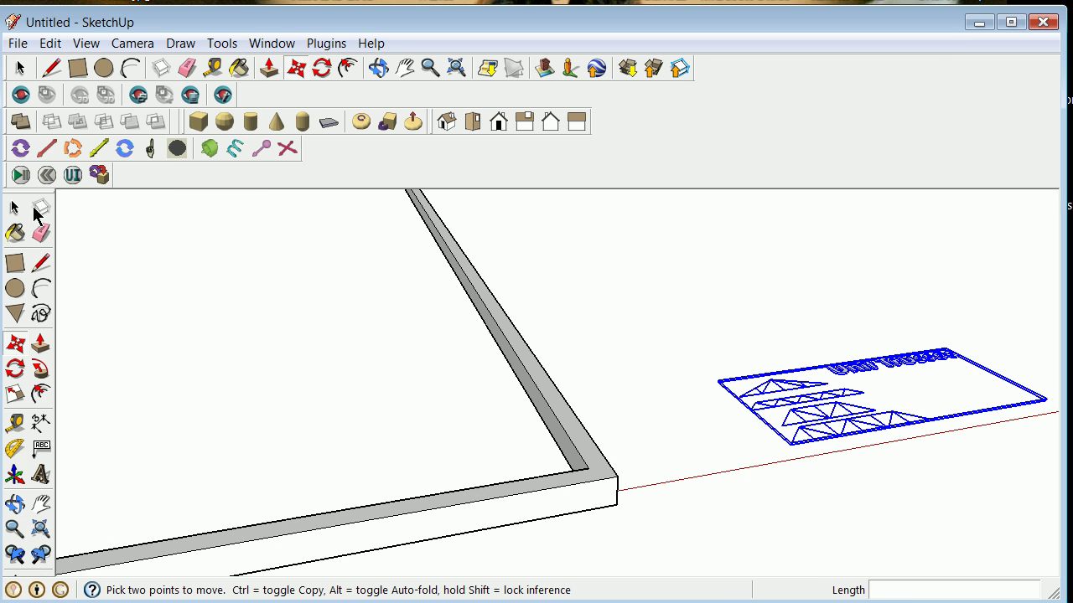
{"action": "left_click", "coordinate": [15, 208]}
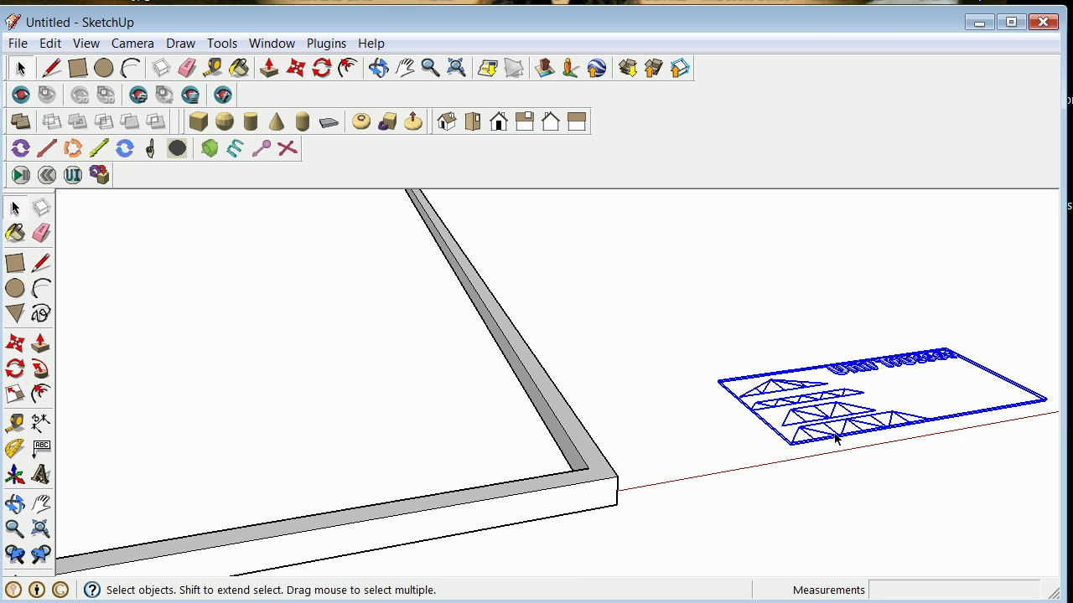
{"action": "right_click", "coordinate": [835, 435]}
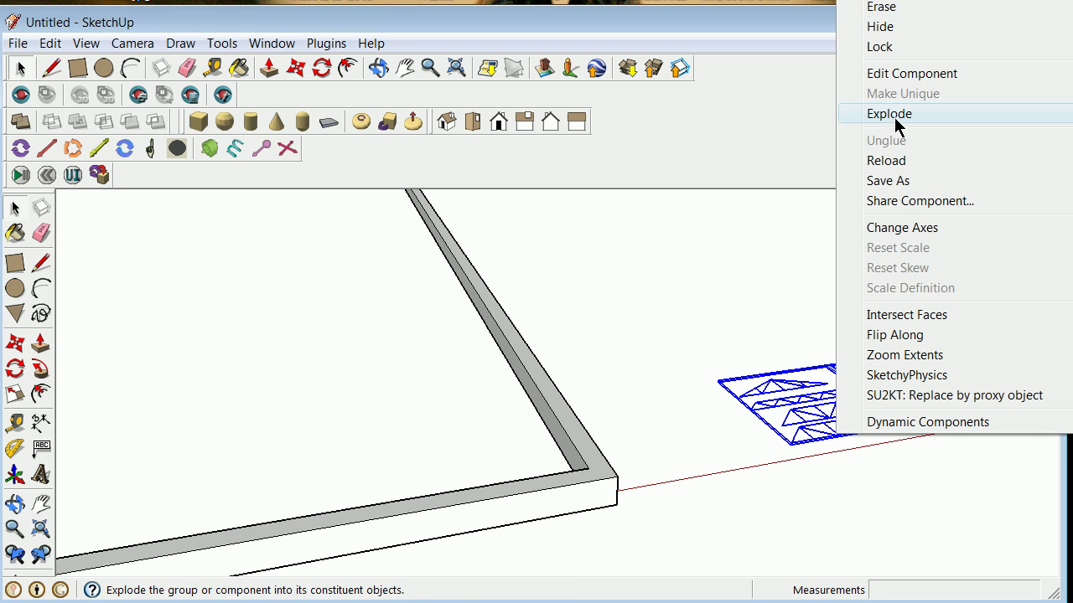
{"action": "left_click", "coordinate": [894, 114]}
Delete the flat bottom truss from the exploded set
{"action": "scroll", "coordinate": [846, 432], "scroll_direction": "up", "scroll_amount": 3}
{"action": "left_click", "coordinate": [824, 460]}
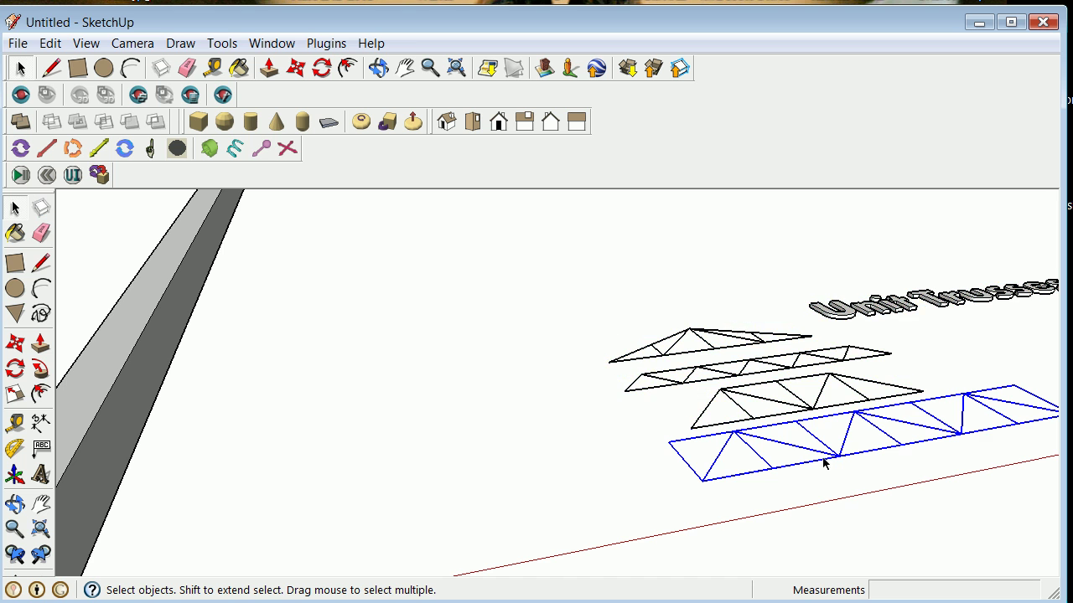
{"action": "scroll", "coordinate": [629, 492], "scroll_direction": "down", "scroll_amount": 3}
{"action": "scroll", "coordinate": [628, 483], "scroll_direction": "down", "scroll_amount": 2}
{"action": "scroll", "coordinate": [654, 479], "scroll_direction": "up", "scroll_amount": 3}
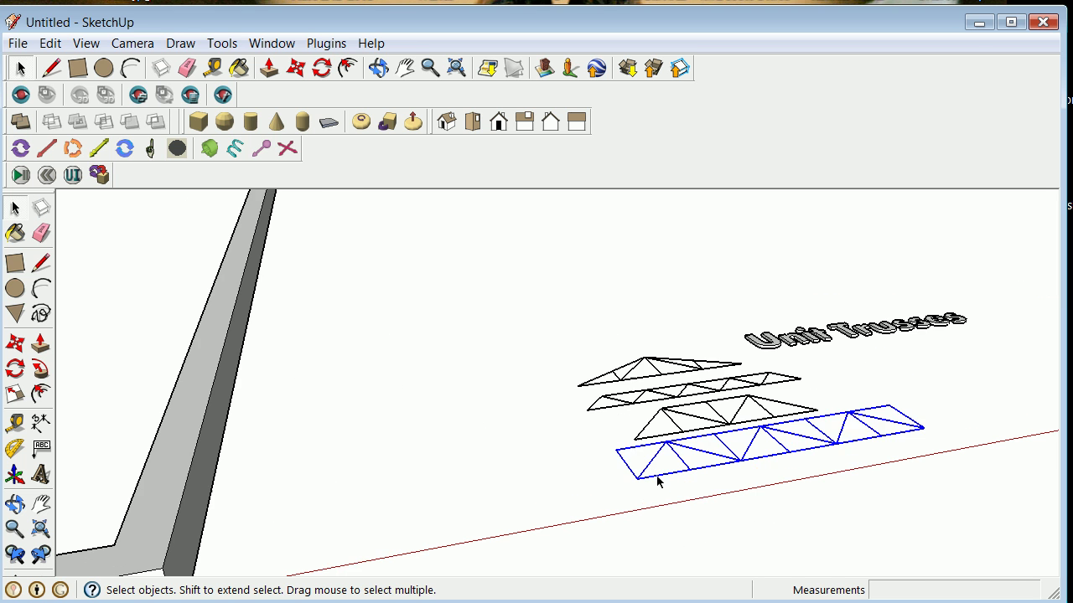
{"action": "scroll", "coordinate": [657, 480], "scroll_direction": "up", "scroll_amount": 1}
{"action": "key", "text": "Delete"}
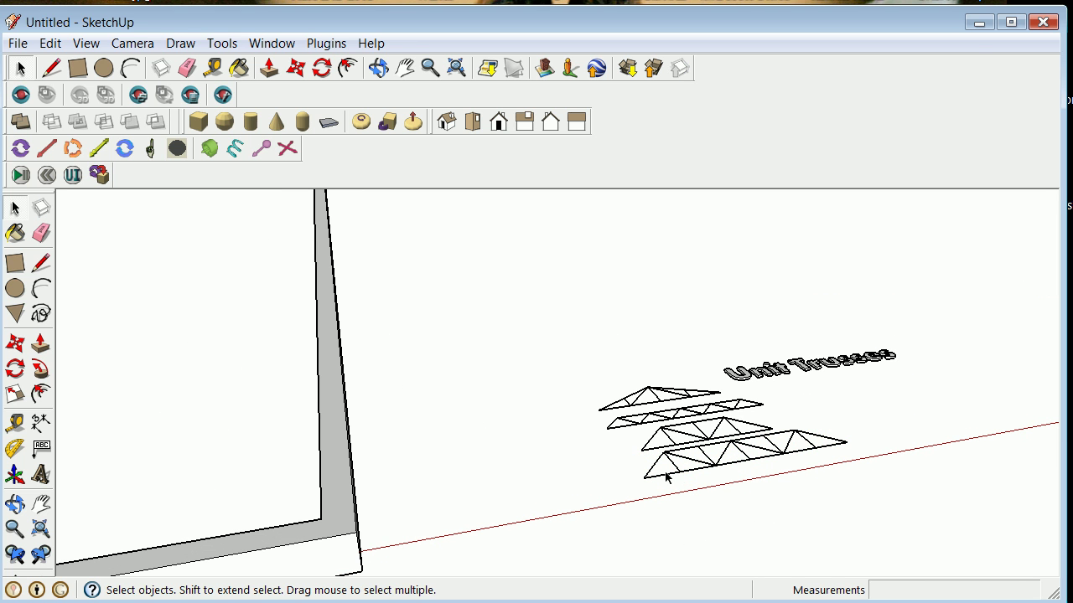
{"action": "key", "text": "ctrl+z"}
{"action": "key", "text": "Delete"}
Draw a small rectangle on the ground and pull it up about 0.75' into a block
{"action": "left_click", "coordinate": [15, 264]}
{"action": "left_click", "coordinate": [453, 486]}
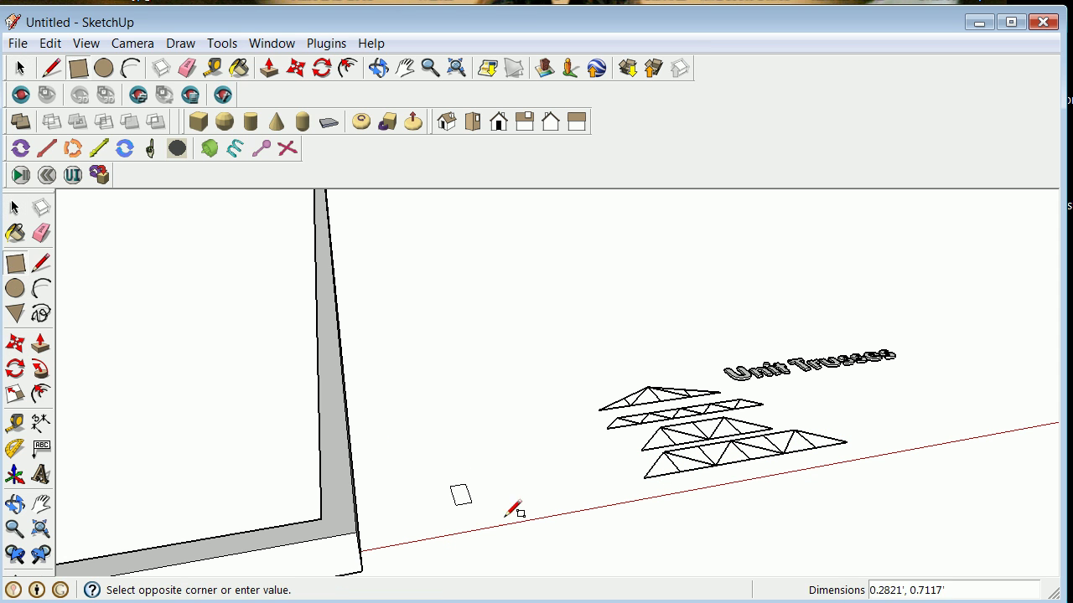
{"action": "left_click", "coordinate": [516, 523]}
{"action": "left_click", "coordinate": [40, 343]}
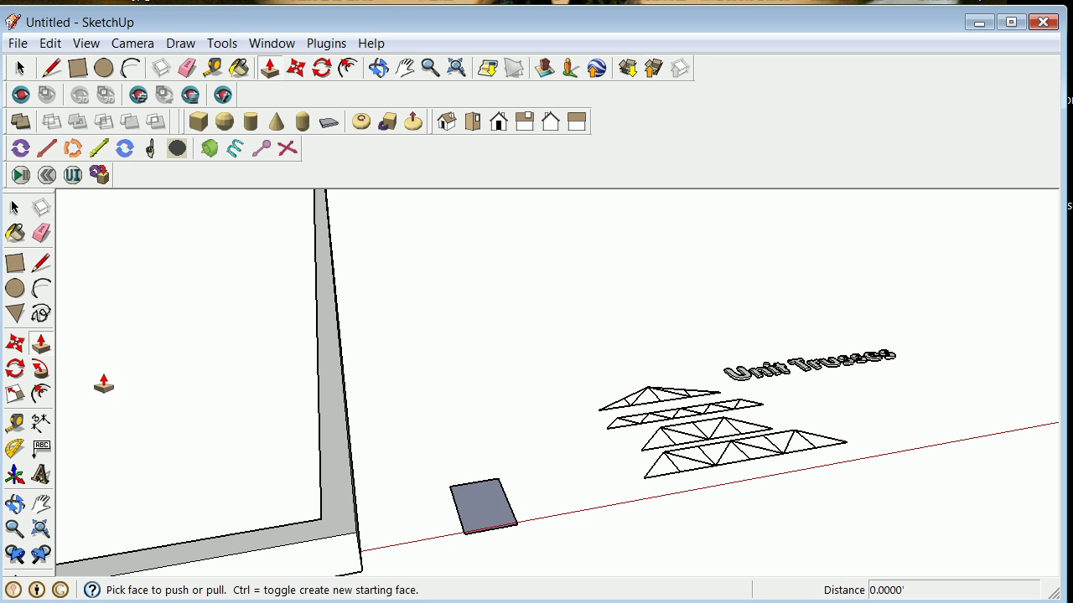
{"action": "left_click", "coordinate": [491, 508]}
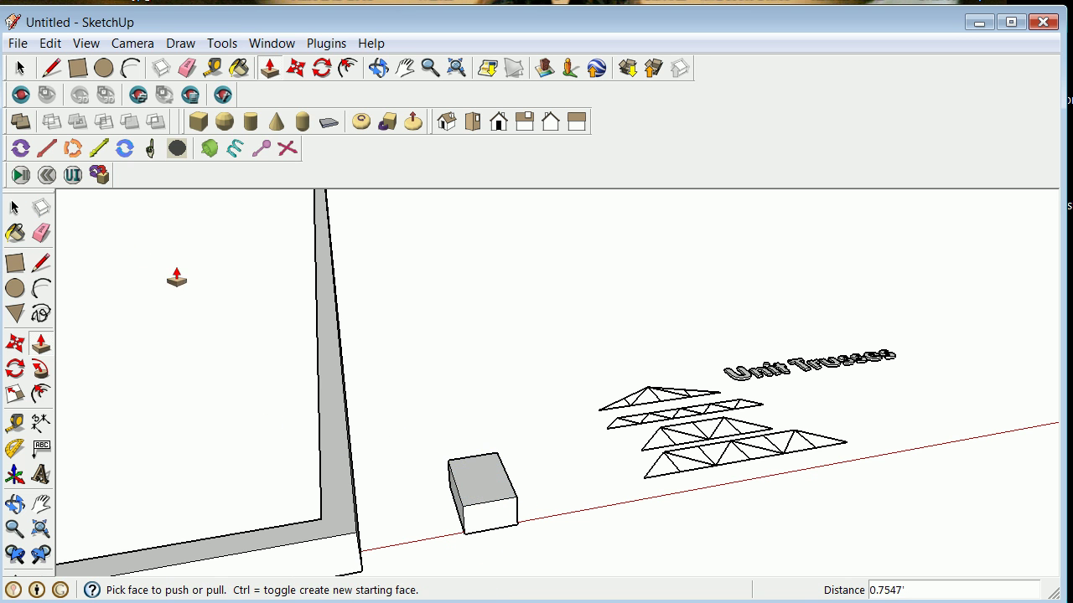
{"action": "left_click", "coordinate": [15, 208]}
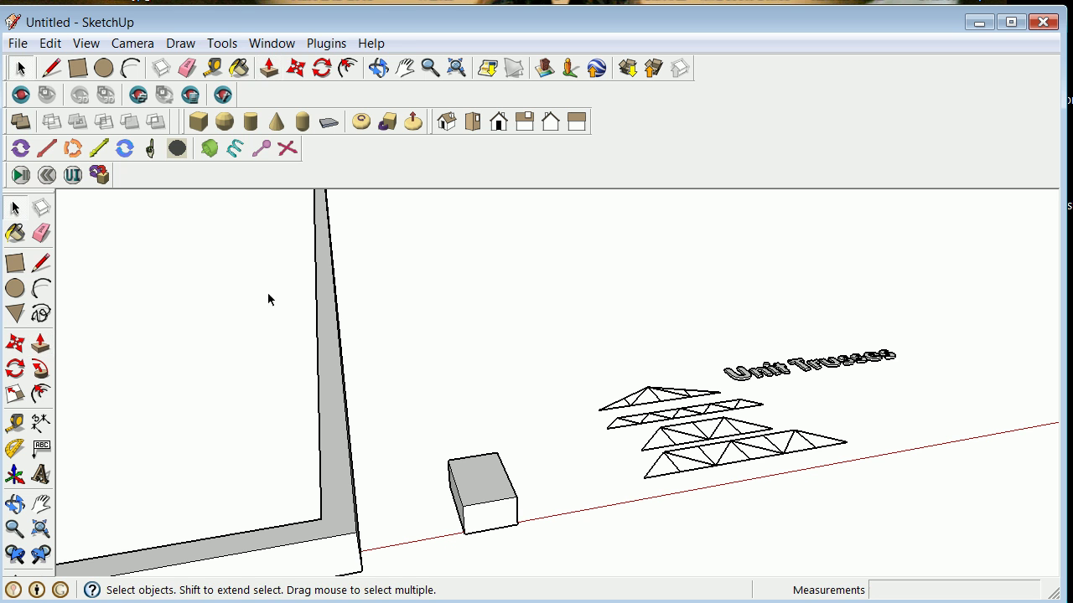
{"action": "left_click", "coordinate": [15, 503]}
Rotate the long bottom truss about its corner, entering 90° then 270°, to stand it upright
{"action": "left_click_drag", "start_coordinate": [567, 424], "coordinate": [514, 411]}
{"action": "left_click_drag", "start_coordinate": [604, 476], "coordinate": [610, 471]}
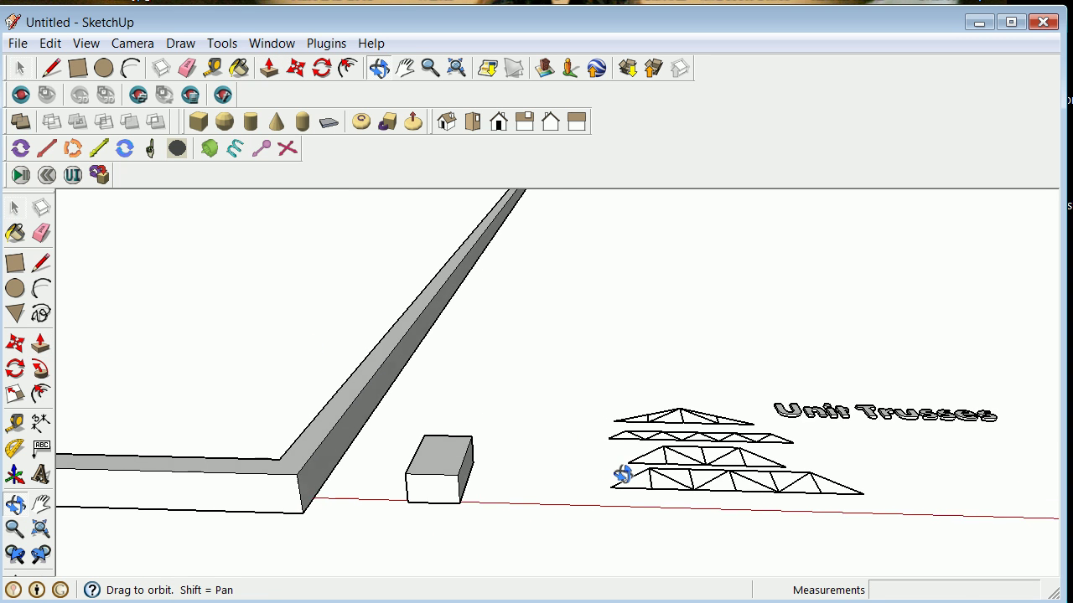
{"action": "left_click", "coordinate": [17, 209]}
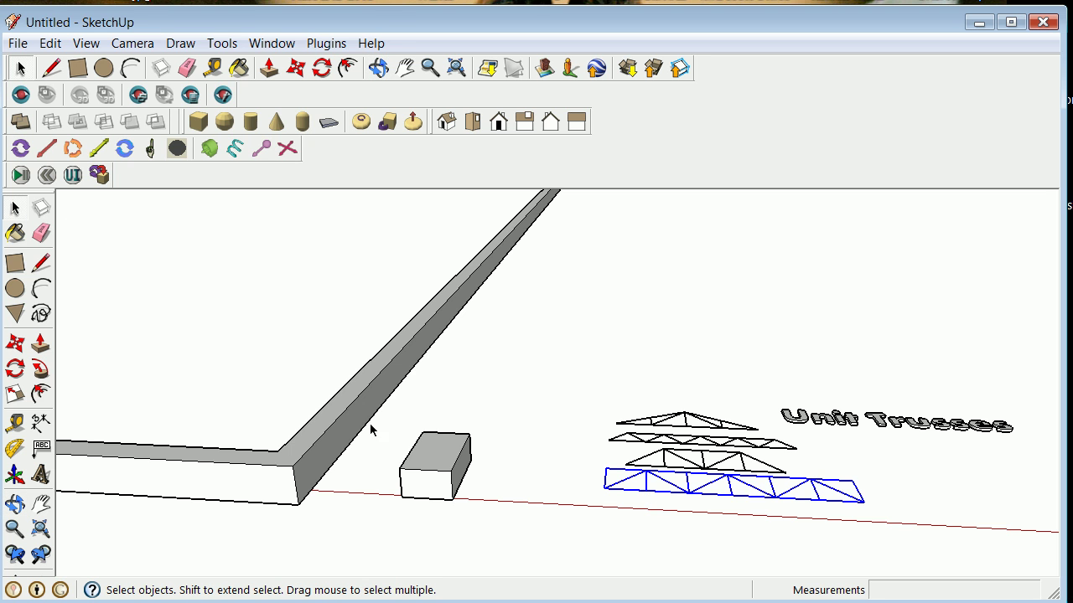
{"action": "left_click", "coordinate": [15, 369]}
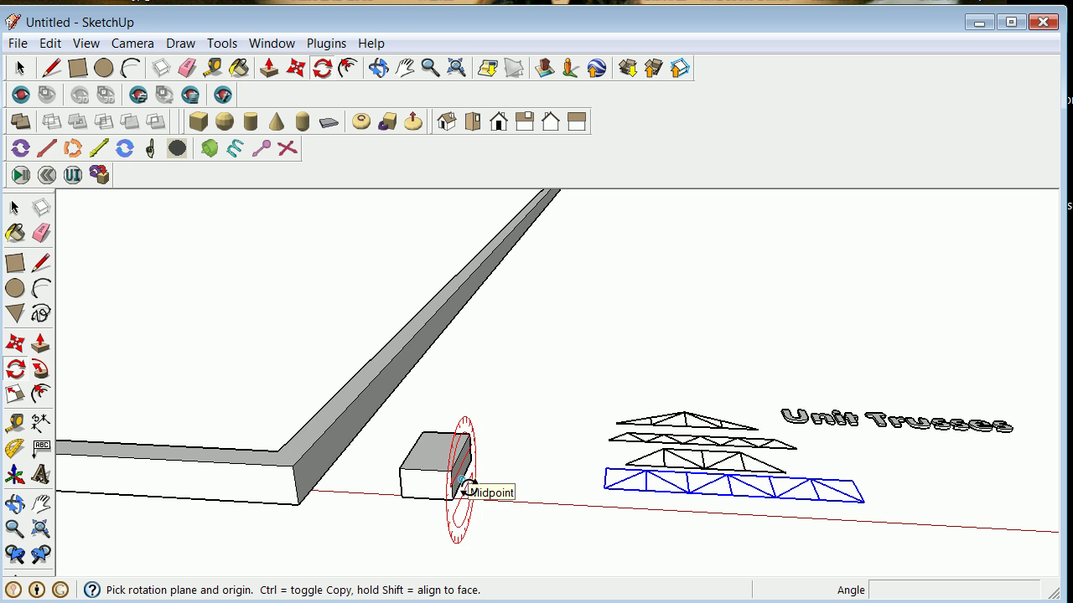
{"action": "left_click", "coordinate": [604, 488]}
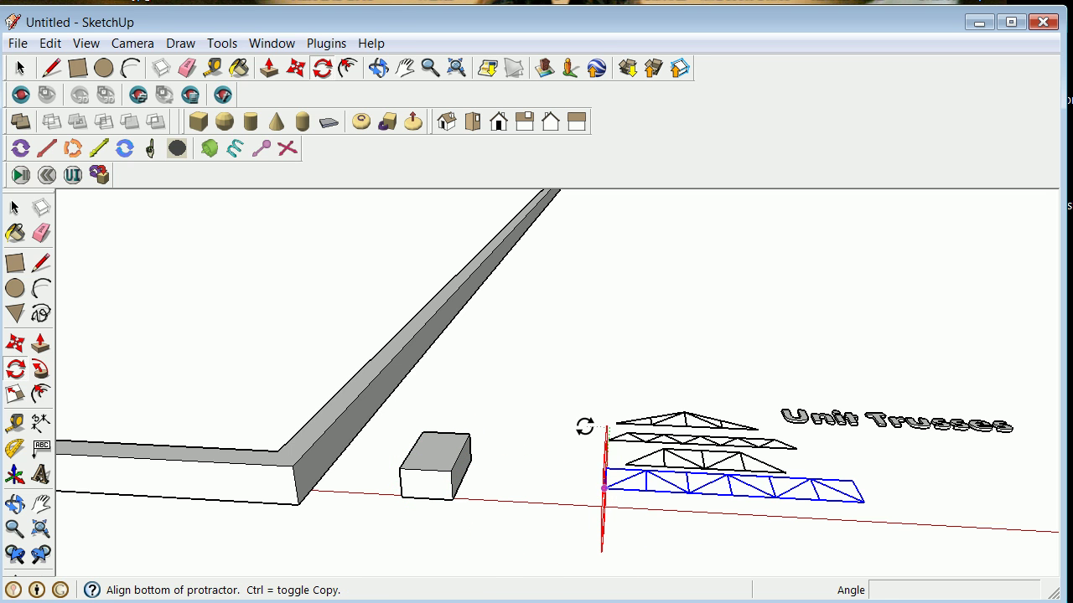
{"action": "left_click", "coordinate": [582, 424]}
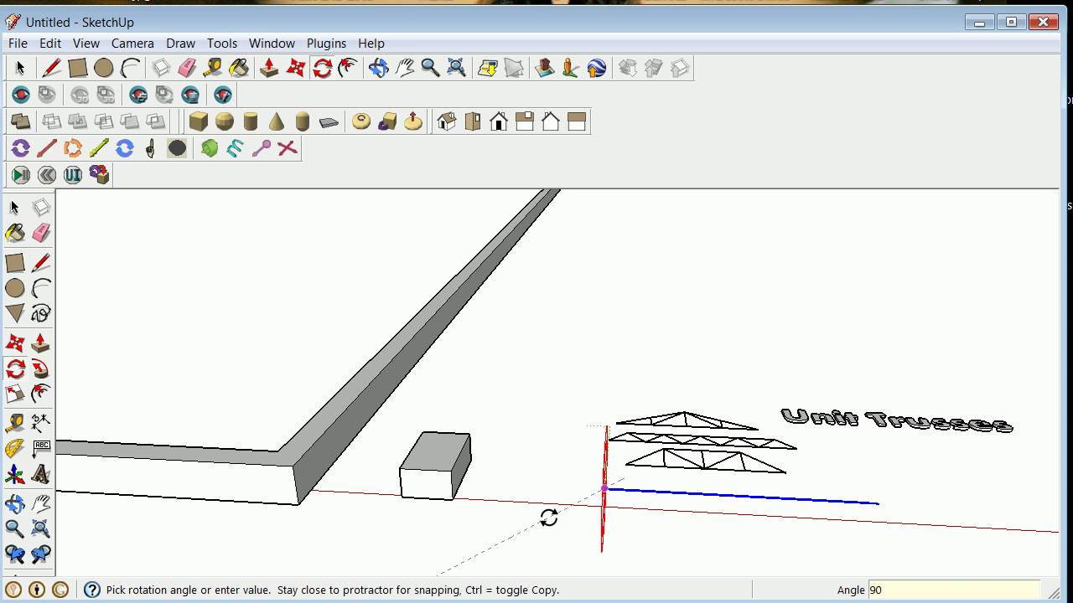
{"action": "key", "text": "Return"}
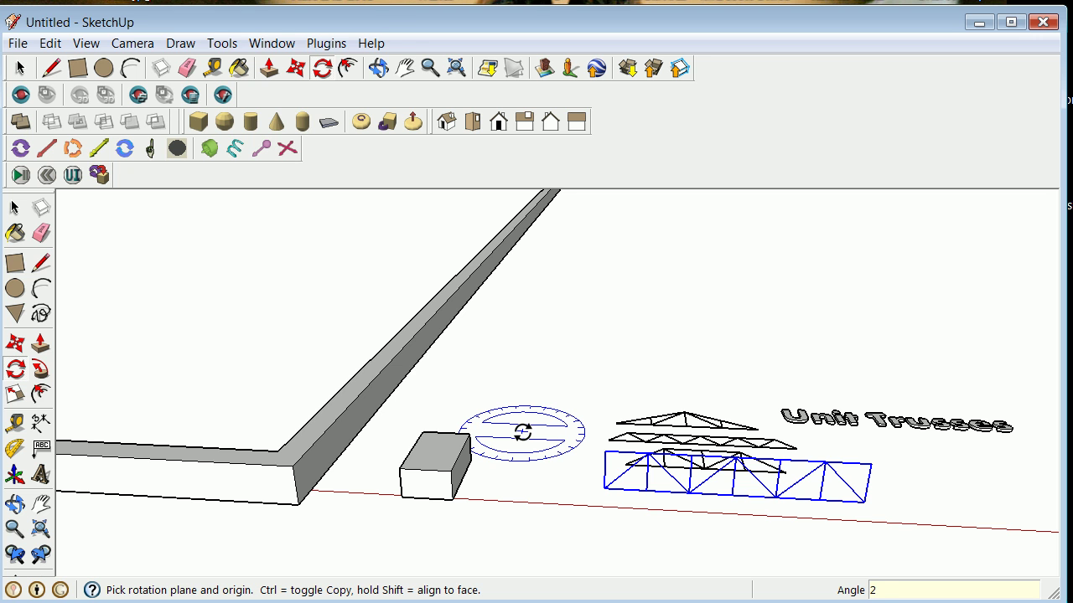
{"action": "key", "text": "Return"}
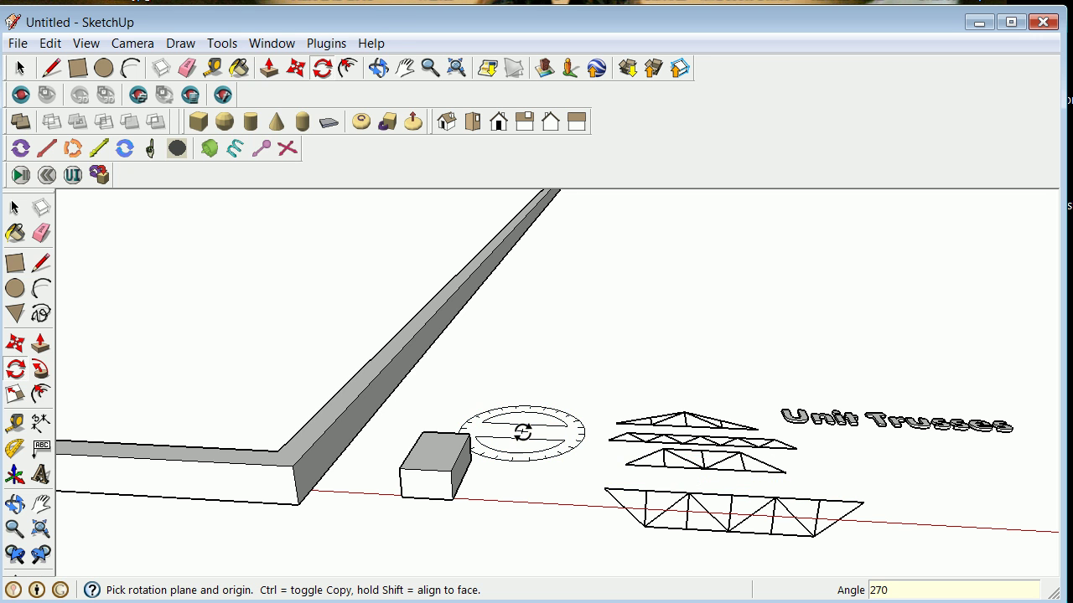
{"action": "scroll", "coordinate": [522, 431], "scroll_direction": "down", "scroll_amount": 5}
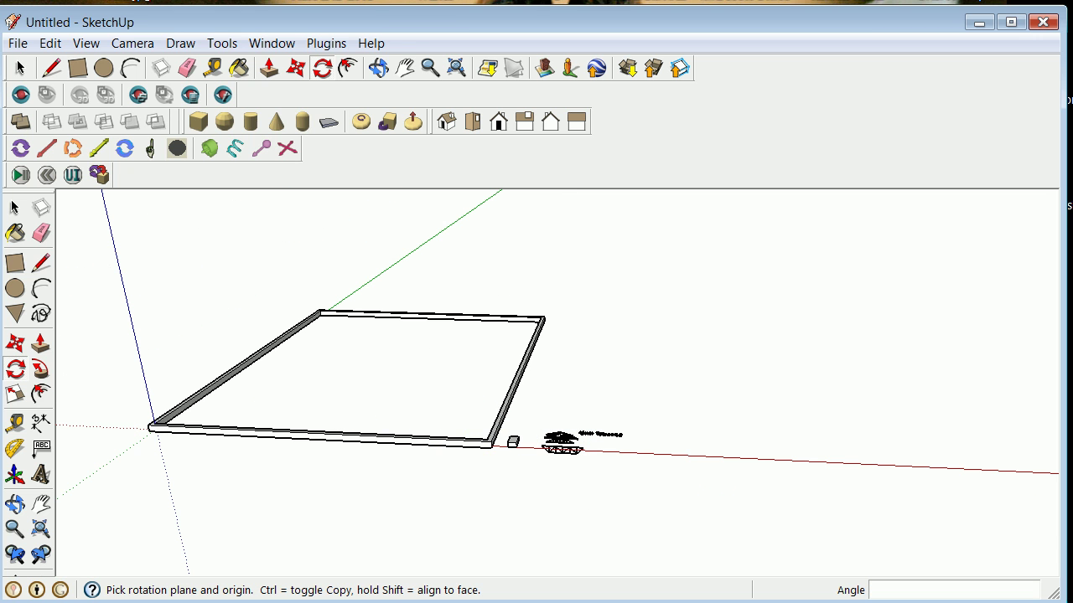
Select the now-upright truss standing along the red axis
{"action": "left_click", "coordinate": [14, 207]}
{"action": "scroll", "coordinate": [567, 457], "scroll_direction": "up", "scroll_amount": 2}
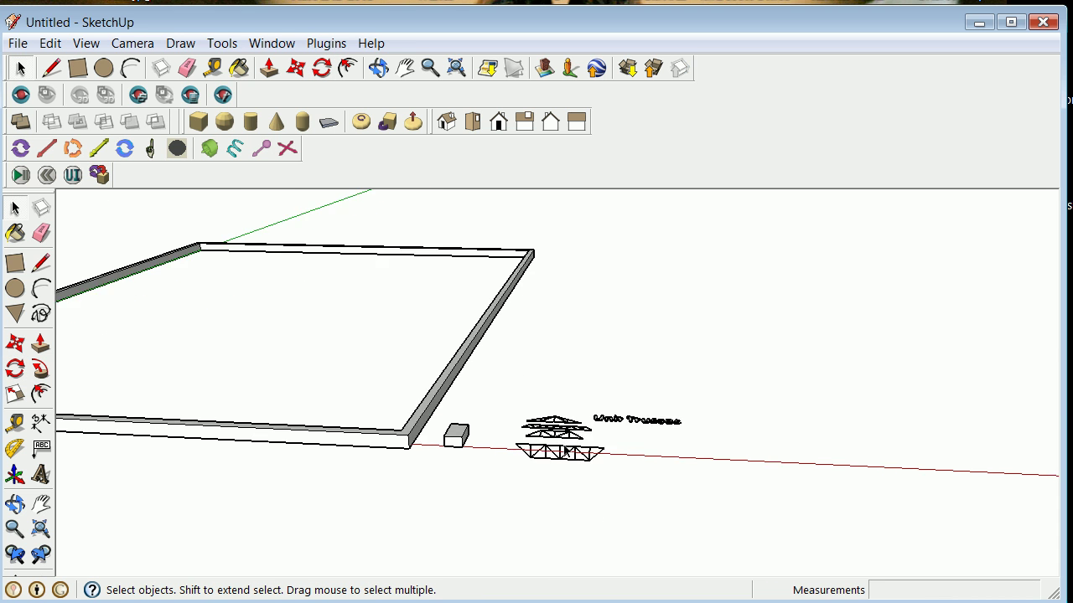
{"action": "scroll", "coordinate": [567, 453], "scroll_direction": "up", "scroll_amount": 5}
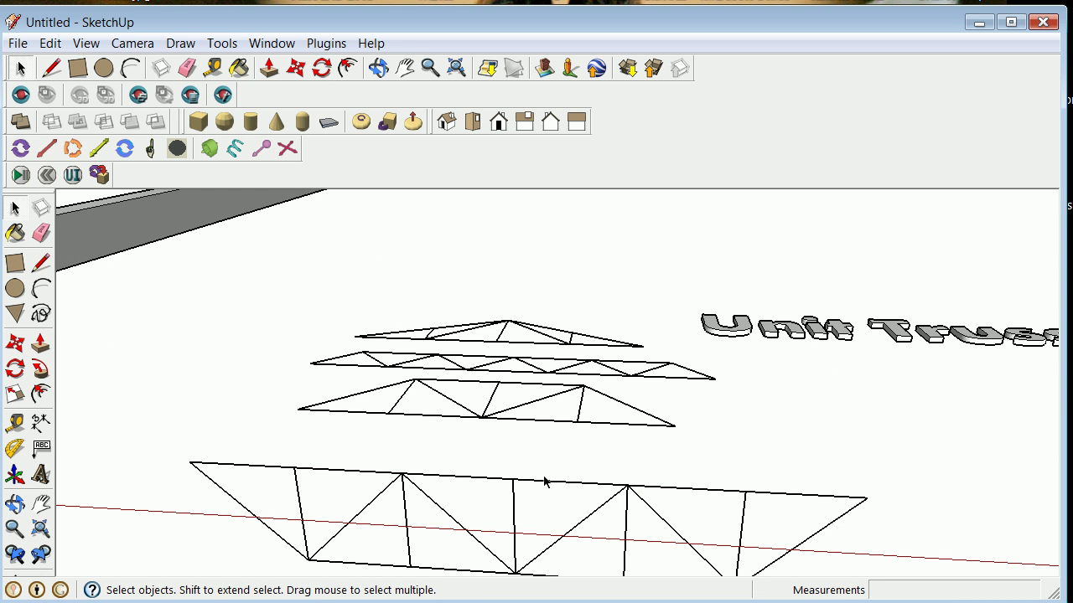
{"action": "left_click", "coordinate": [544, 488]}
{"action": "scroll", "coordinate": [545, 488], "scroll_direction": "down", "scroll_amount": 3}
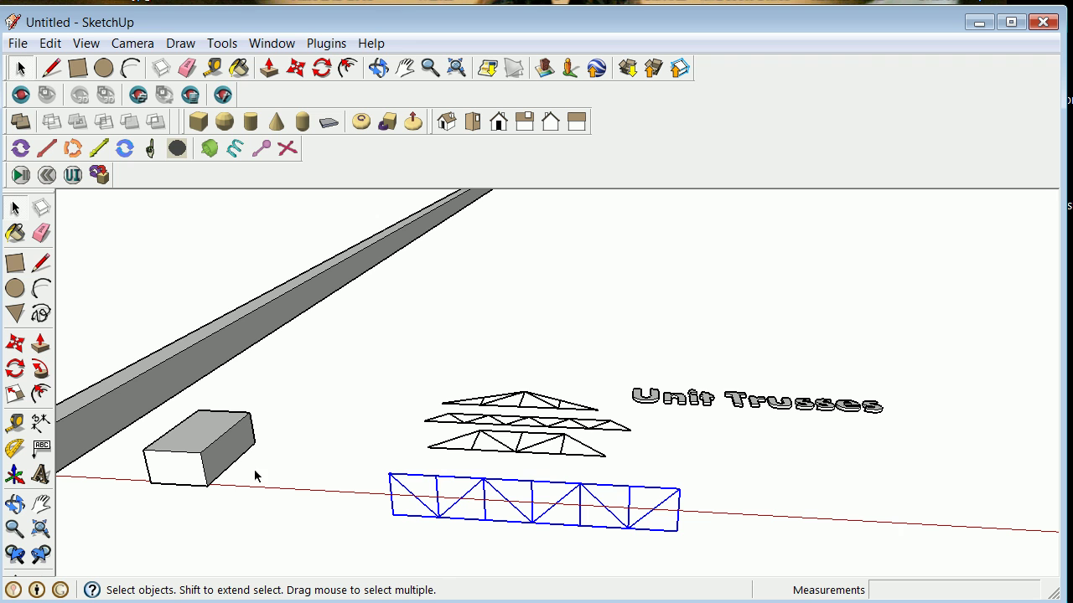
Resize the truss group so its 6' top edge becomes 50' along the red axis
{"action": "double_click", "coordinate": [503, 503]}
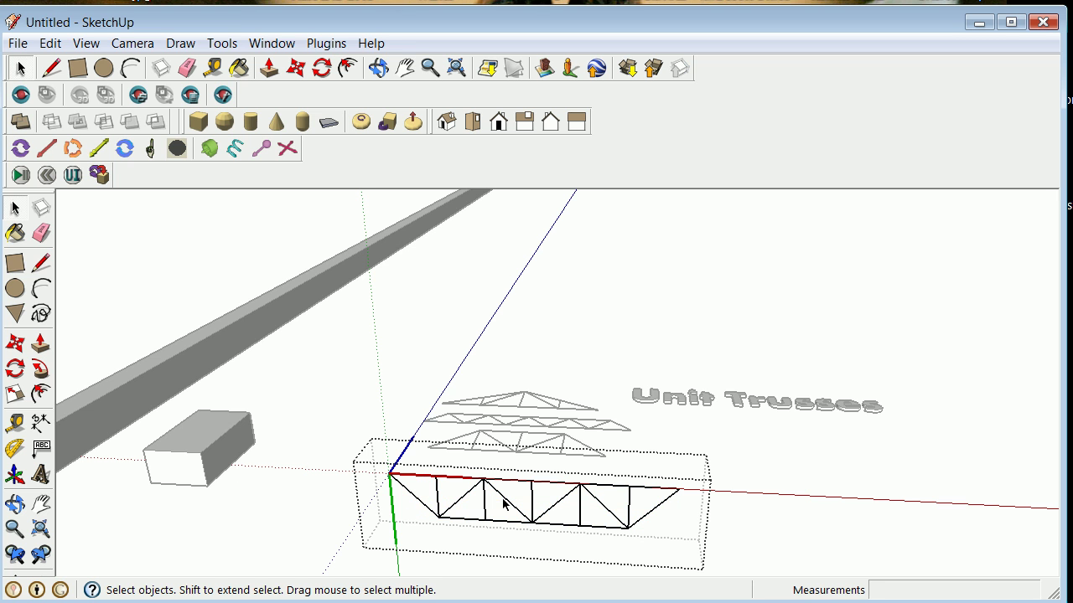
{"action": "left_click", "coordinate": [15, 394]}
{"action": "left_click", "coordinate": [15, 423]}
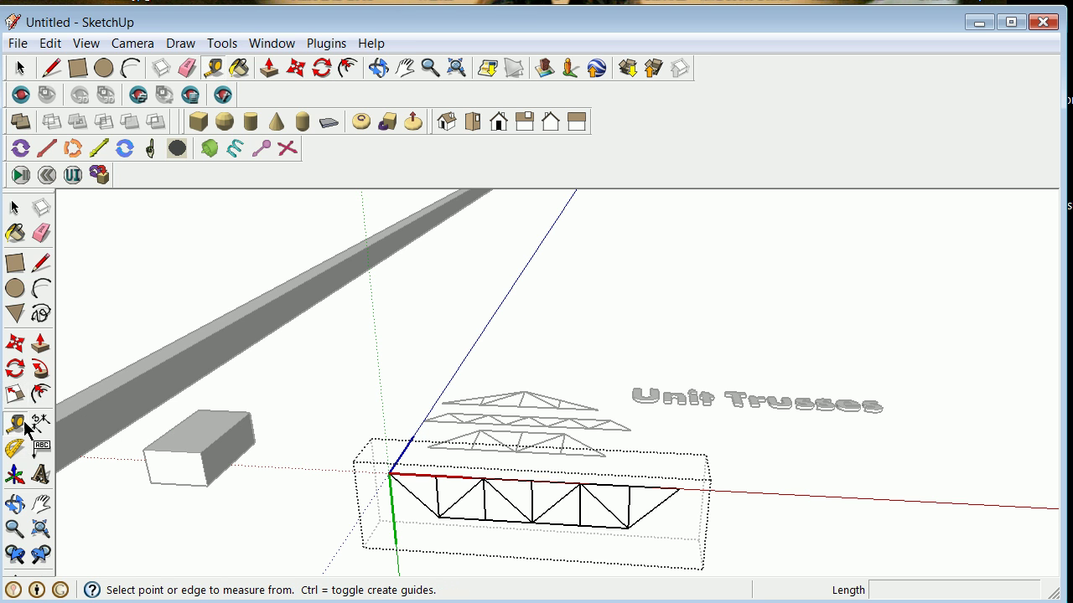
{"action": "left_click", "coordinate": [394, 465]}
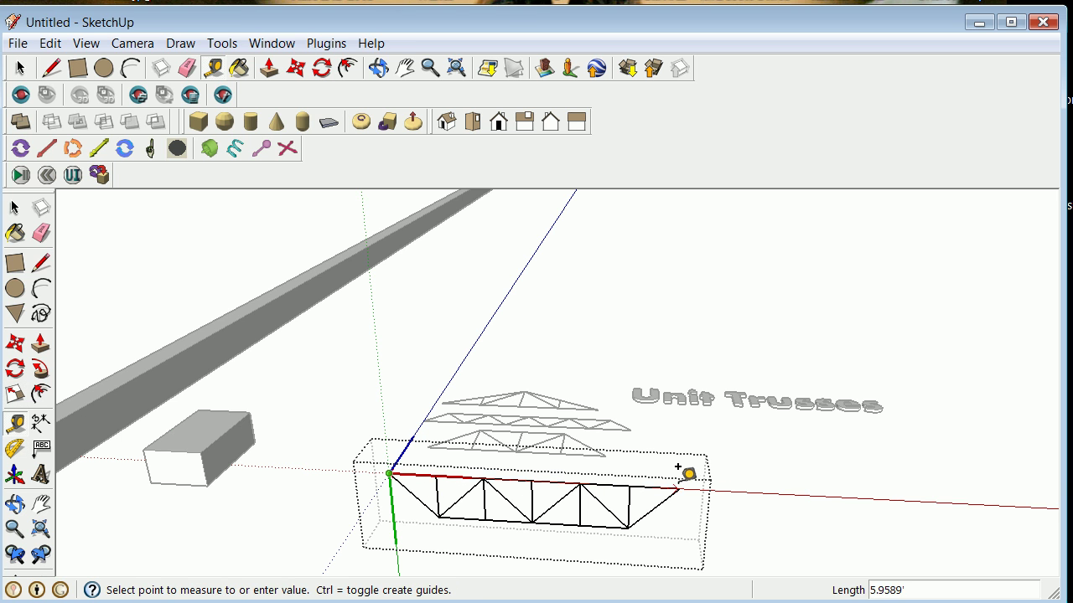
{"action": "scroll", "coordinate": [682, 470], "scroll_direction": "up", "scroll_amount": 3}
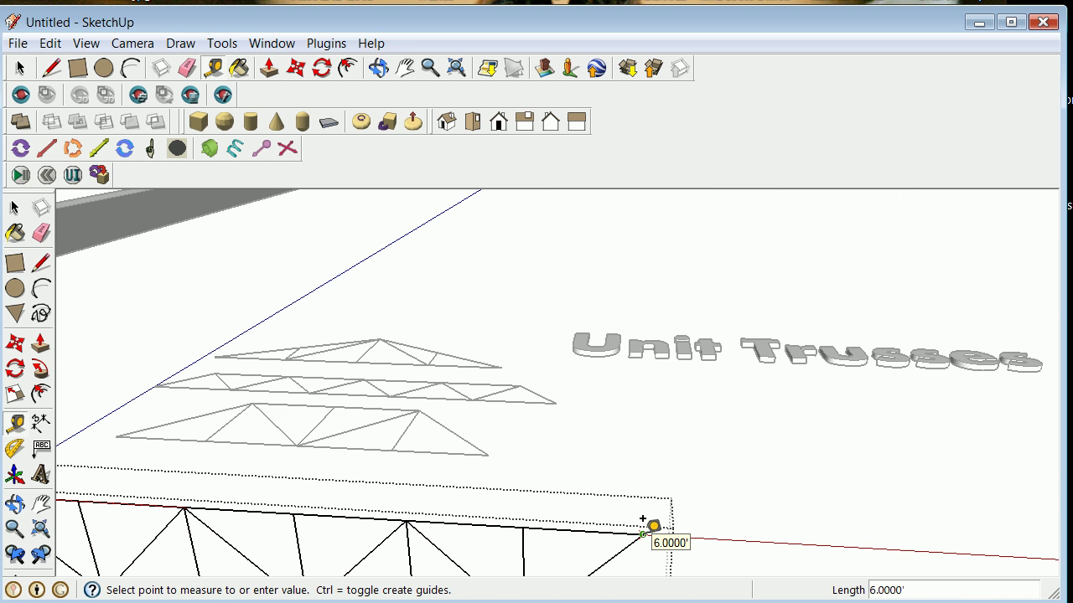
{"action": "left_click", "coordinate": [643, 521]}
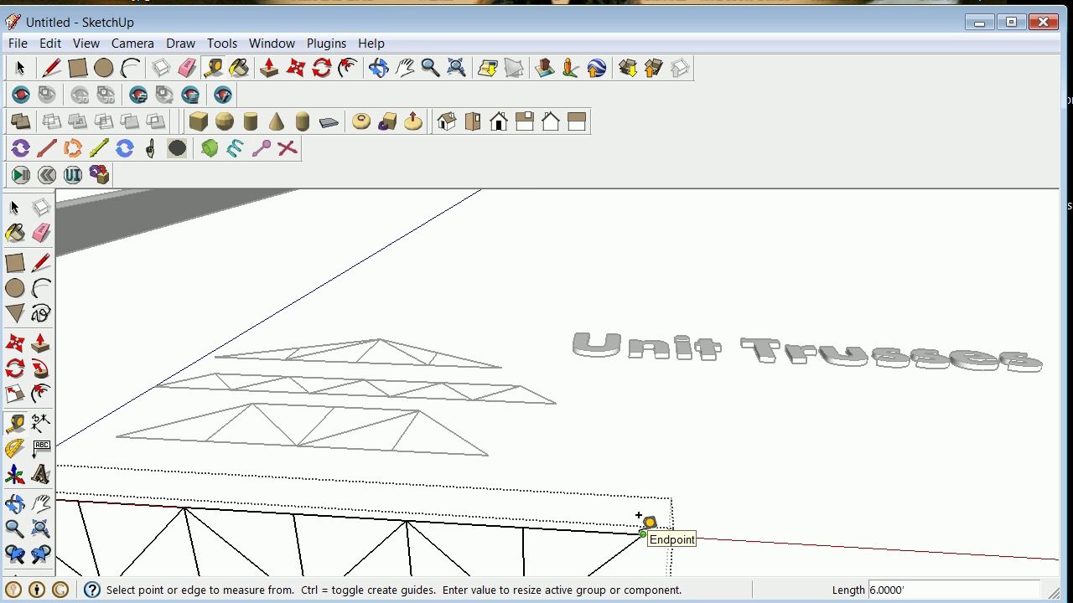
{"action": "scroll", "coordinate": [639, 517], "scroll_direction": "down", "scroll_amount": 5}
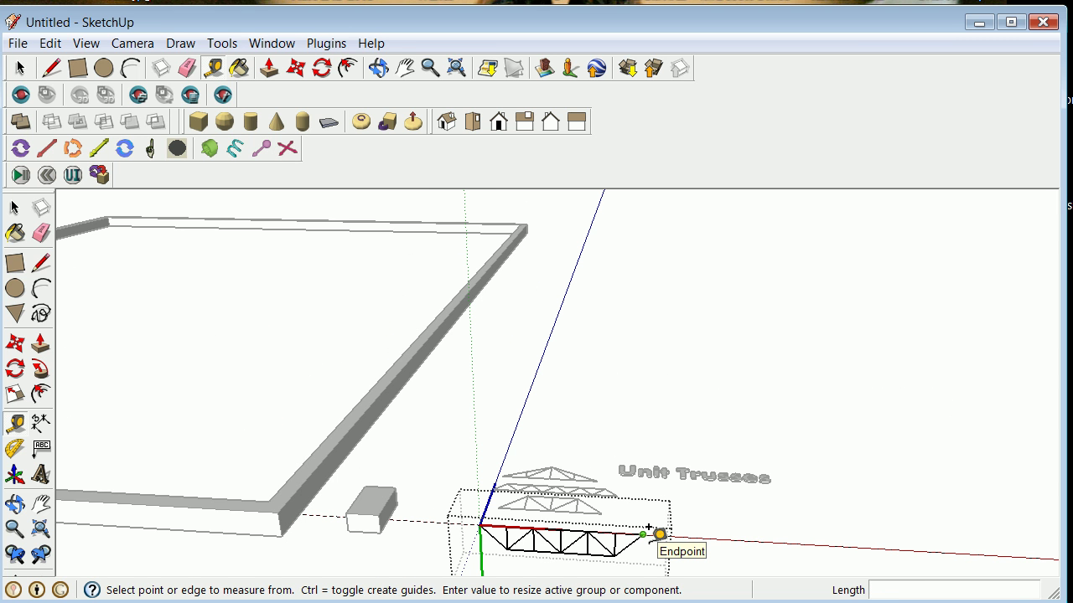
{"action": "type", "text": "50"}
{"action": "key", "text": "Return"}
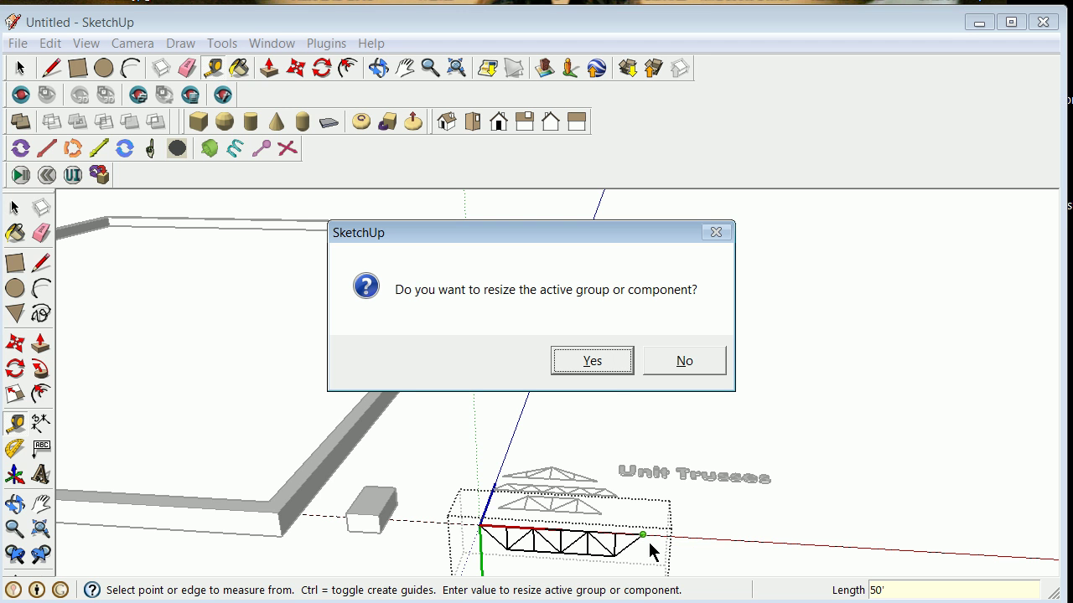
{"action": "left_click", "coordinate": [600, 362]}
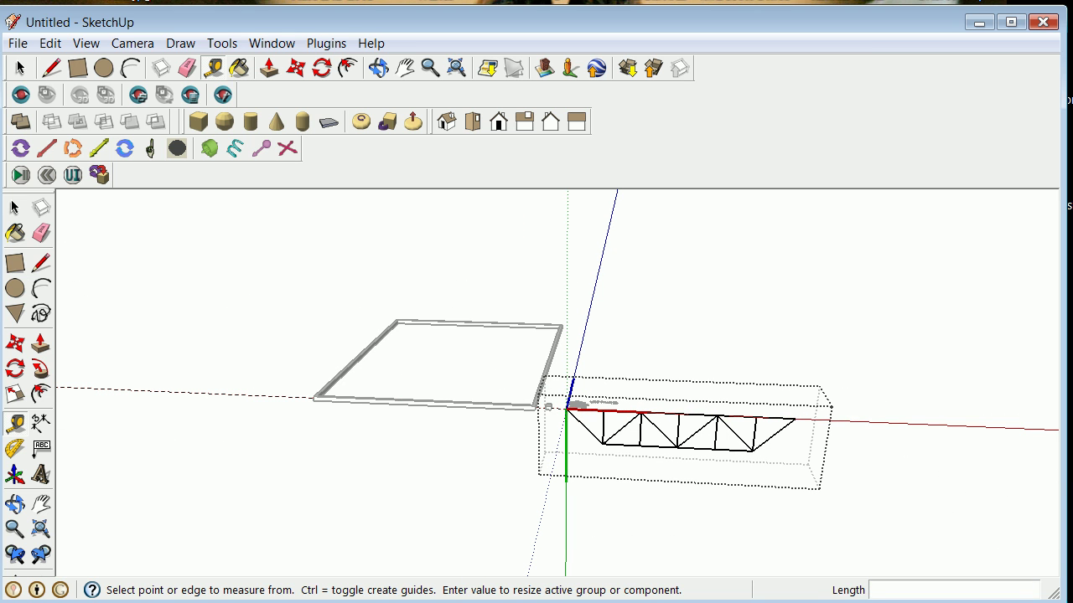
Exit the truss component and select the resized truss
{"action": "left_click", "coordinate": [13, 209]}
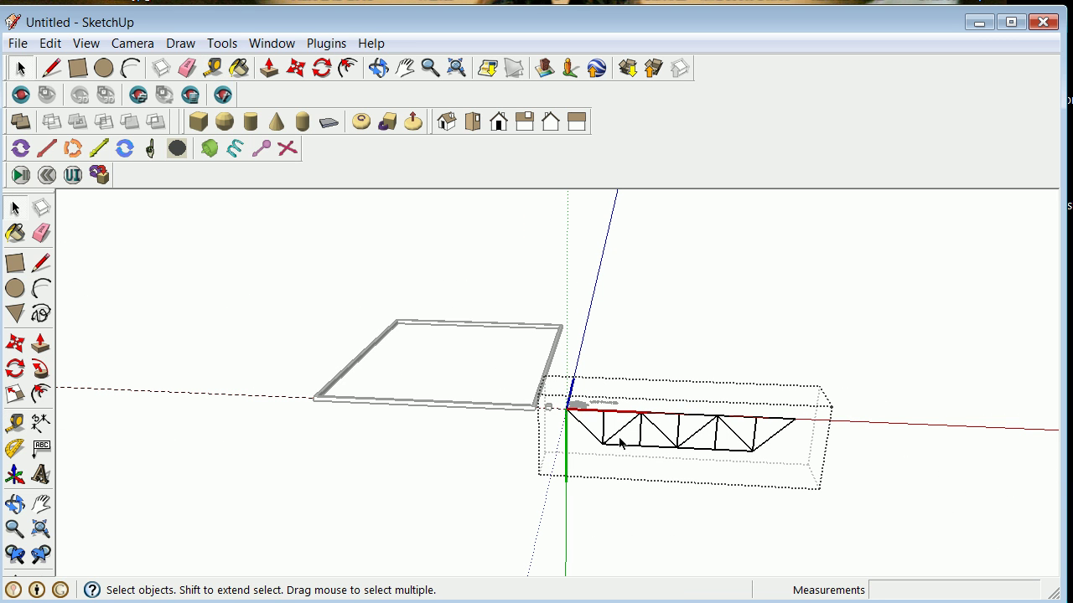
{"action": "left_click", "coordinate": [618, 447]}
{"action": "left_click", "coordinate": [613, 468]}
{"action": "left_click", "coordinate": [15, 345]}
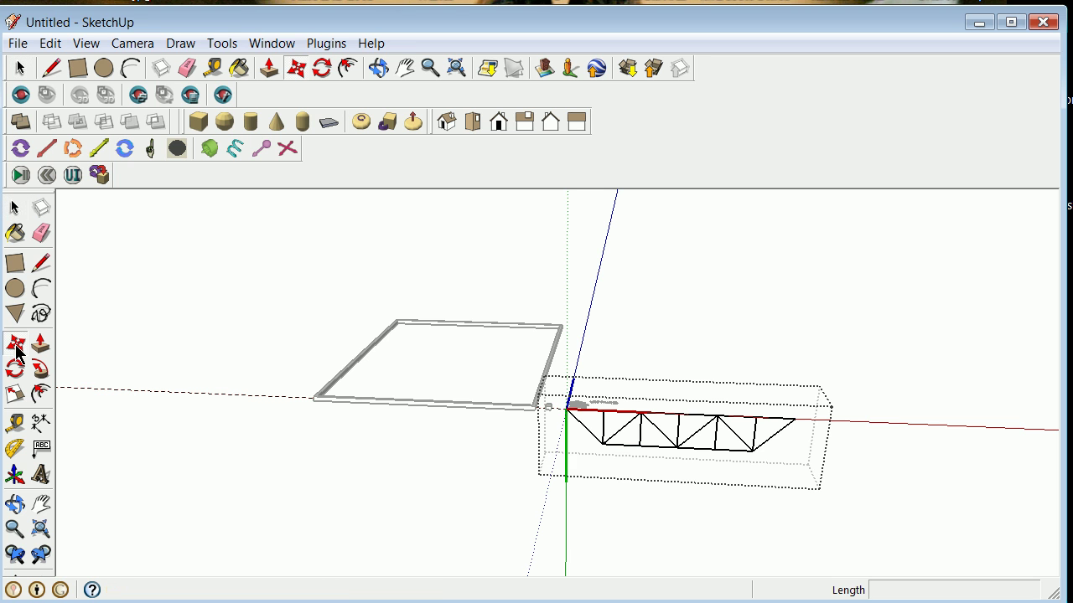
{"action": "left_click", "coordinate": [15, 207]}
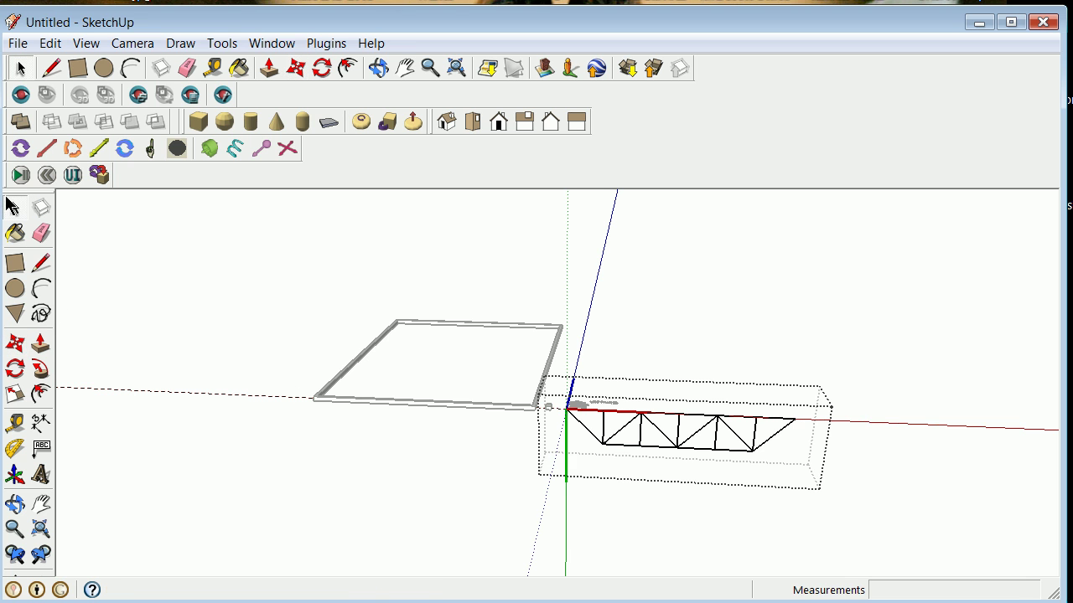
{"action": "left_click", "coordinate": [384, 457]}
{"action": "left_click", "coordinate": [601, 446]}
{"action": "scroll", "coordinate": [601, 446], "scroll_direction": "up", "scroll_amount": 1}
{"action": "scroll", "coordinate": [600, 447], "scroll_direction": "up", "scroll_amount": 2}
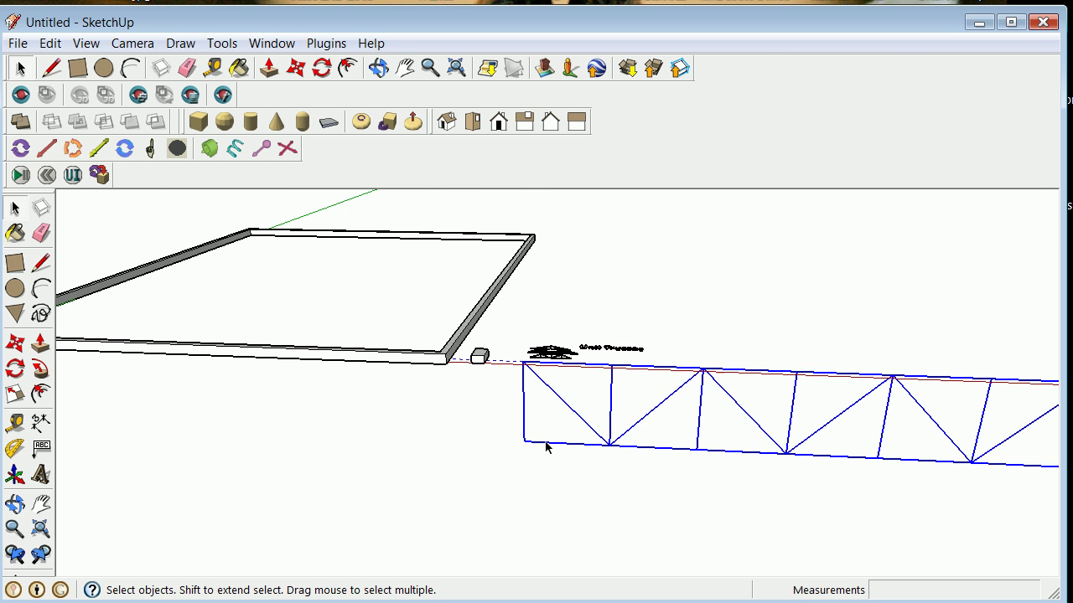
{"action": "scroll", "coordinate": [545, 447], "scroll_direction": "down", "scroll_amount": 3}
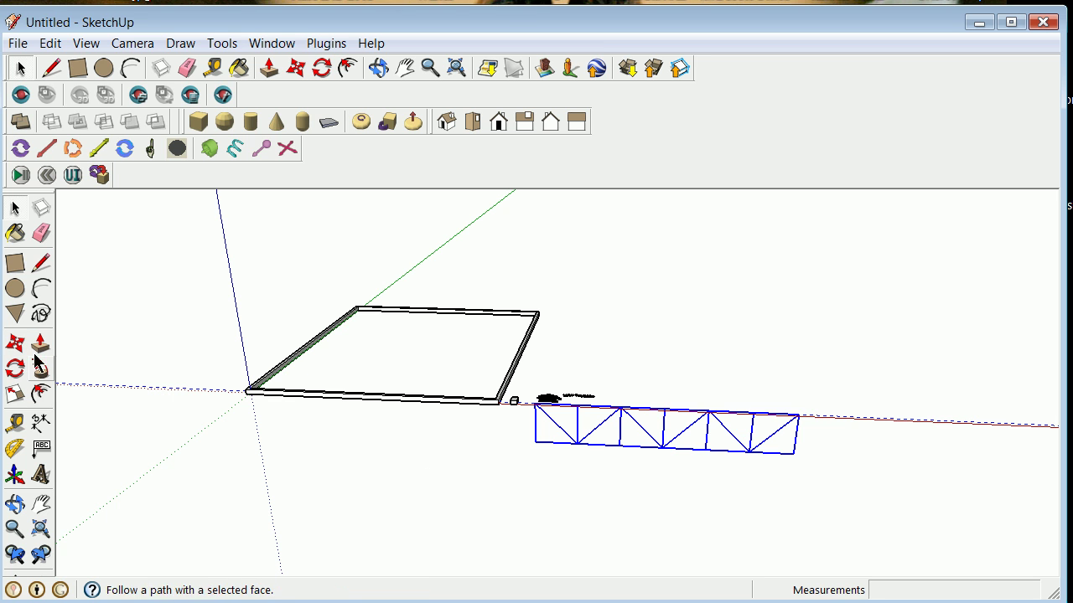
Dimension the truss depth from its bottom to its top corner, reading 8.3333'
{"action": "left_click", "coordinate": [40, 425]}
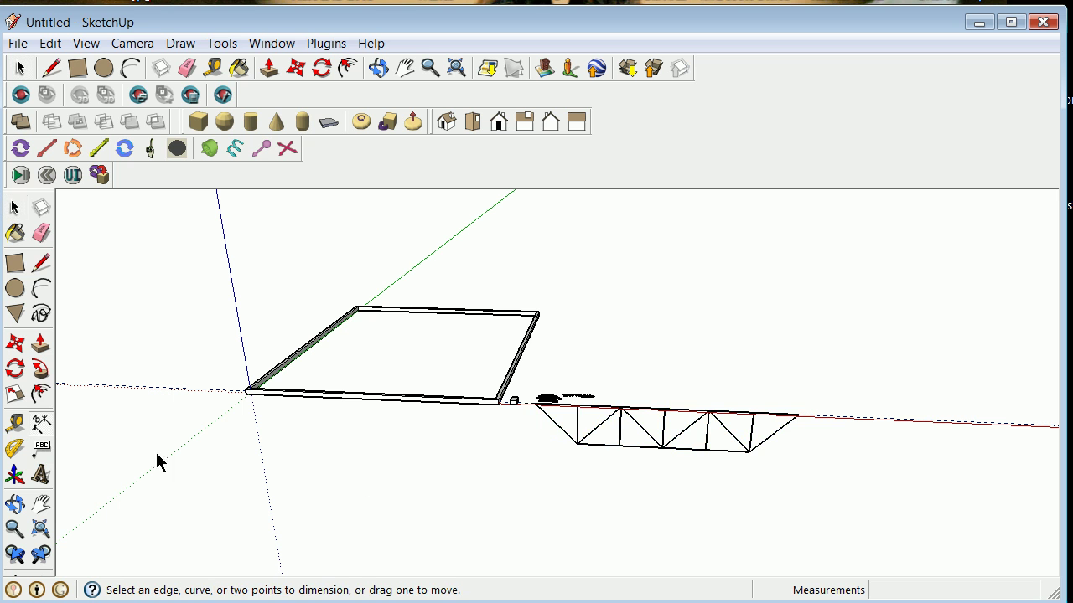
{"action": "left_click", "coordinate": [577, 443]}
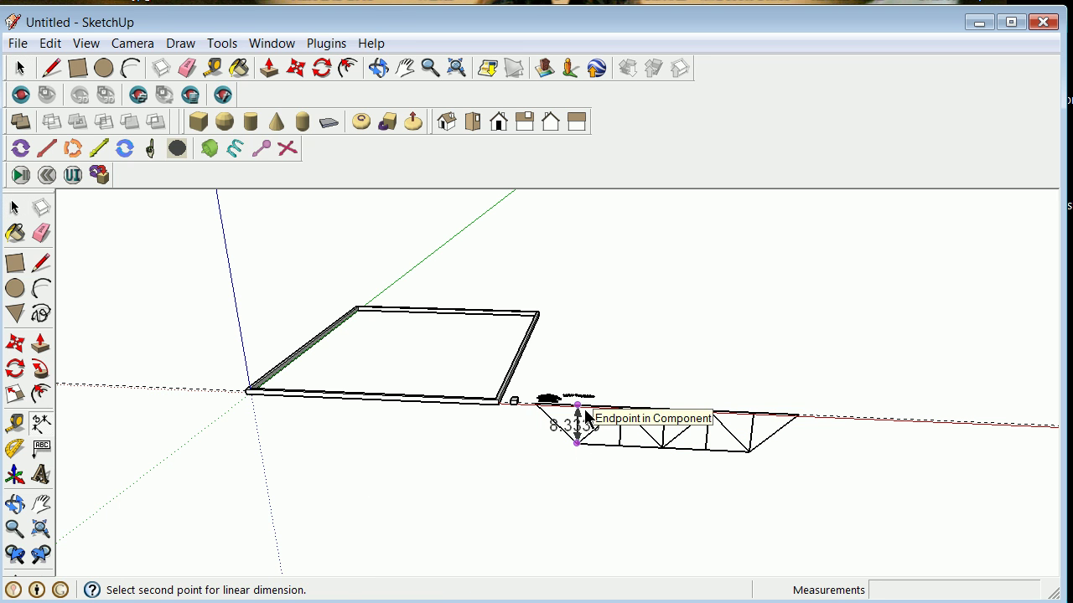
{"action": "left_click", "coordinate": [577, 406]}
{"action": "left_click", "coordinate": [496, 435]}
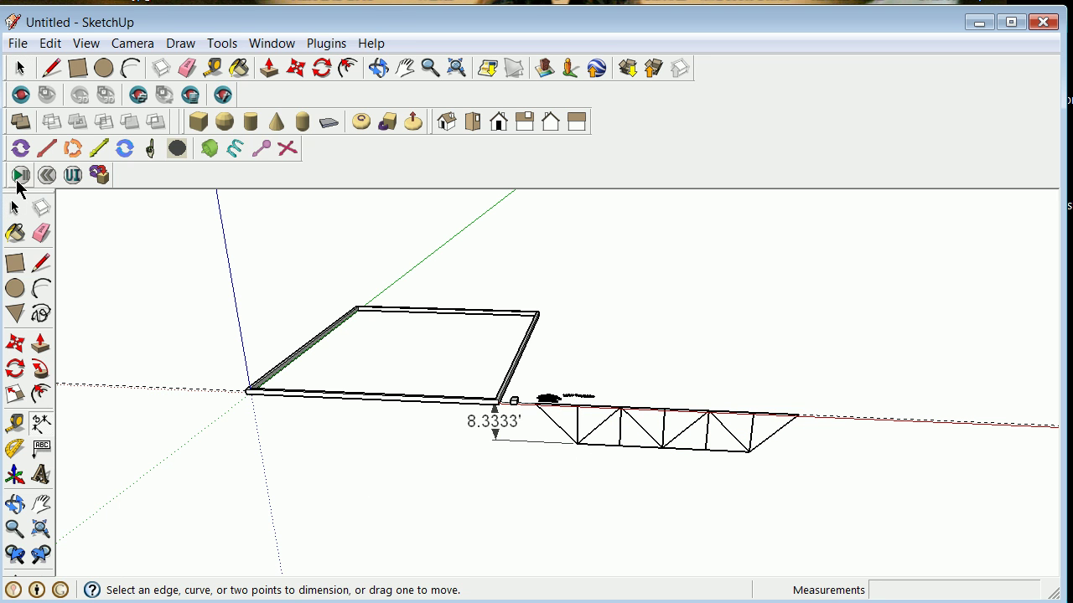
{"action": "left_click", "coordinate": [14, 208]}
{"action": "scroll", "coordinate": [543, 456], "scroll_direction": "up", "scroll_amount": 2}
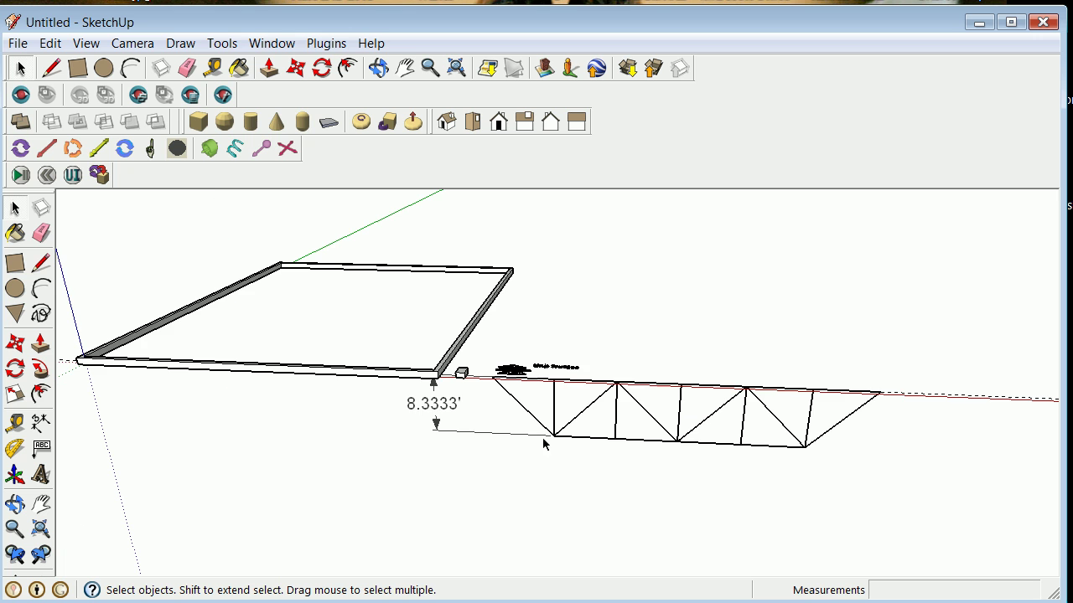
Erase the 8.3333' dimension and open the truss group for editing
{"action": "right_click", "coordinate": [432, 406]}
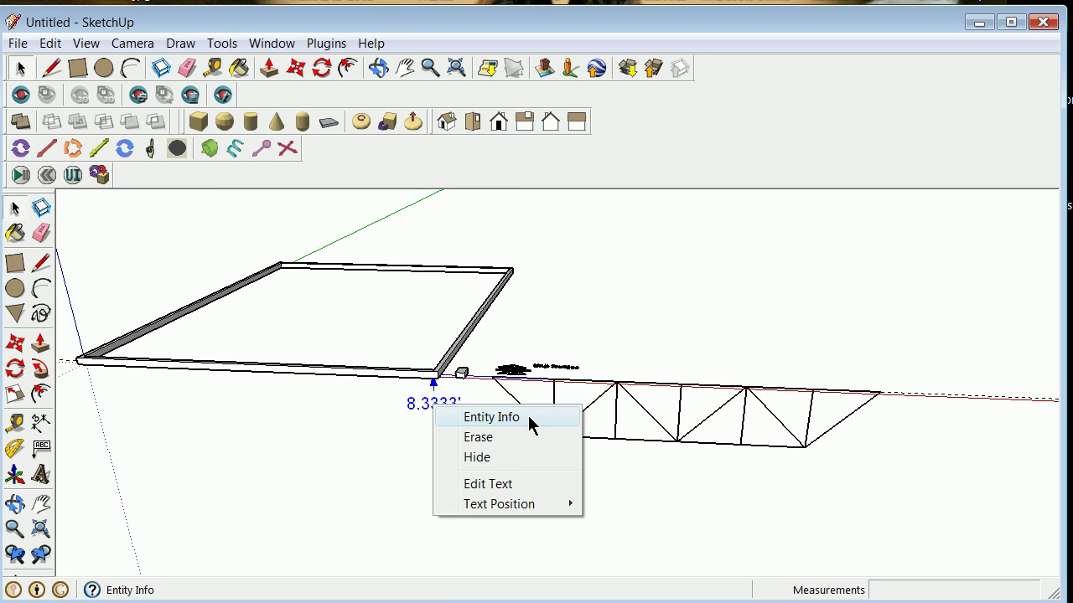
{"action": "left_click", "coordinate": [491, 438]}
{"action": "left_click", "coordinate": [575, 421]}
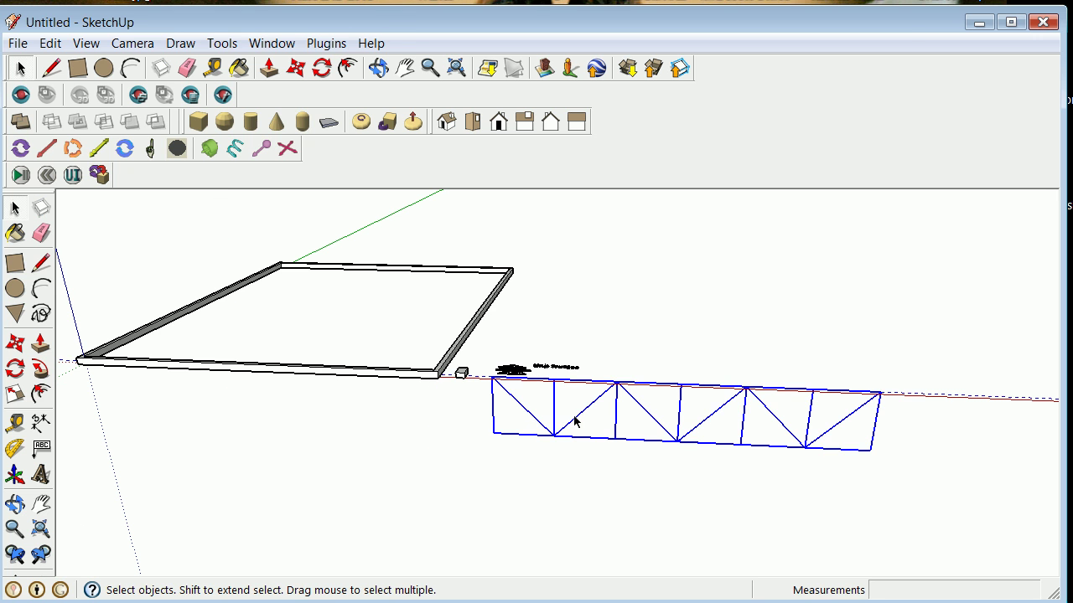
{"action": "double_click", "coordinate": [575, 422]}
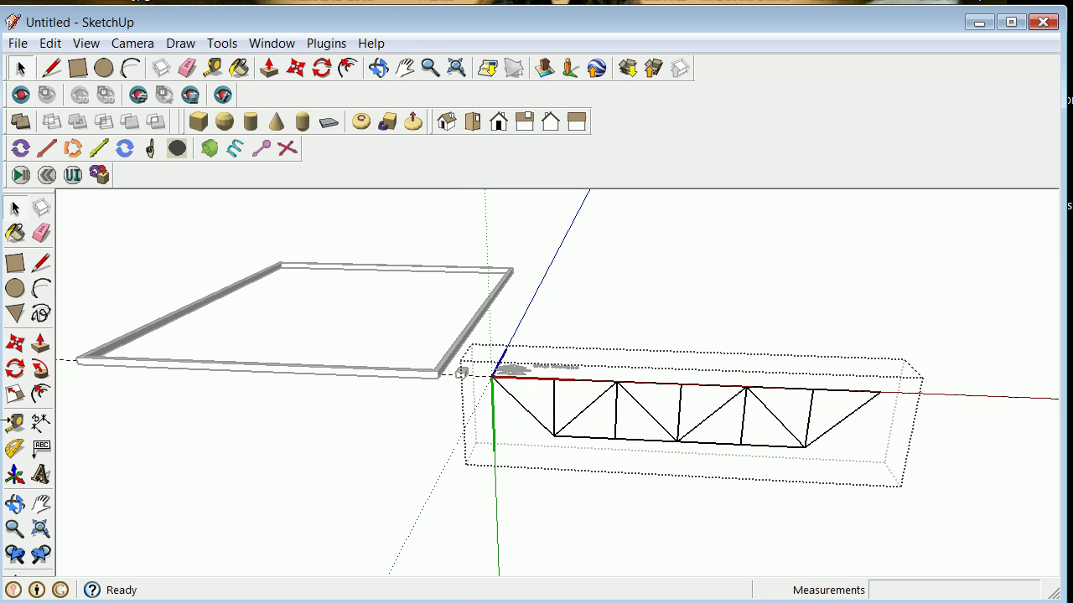
Rescale the truss proportionally so its depth measures 6'
{"action": "left_click", "coordinate": [15, 423]}
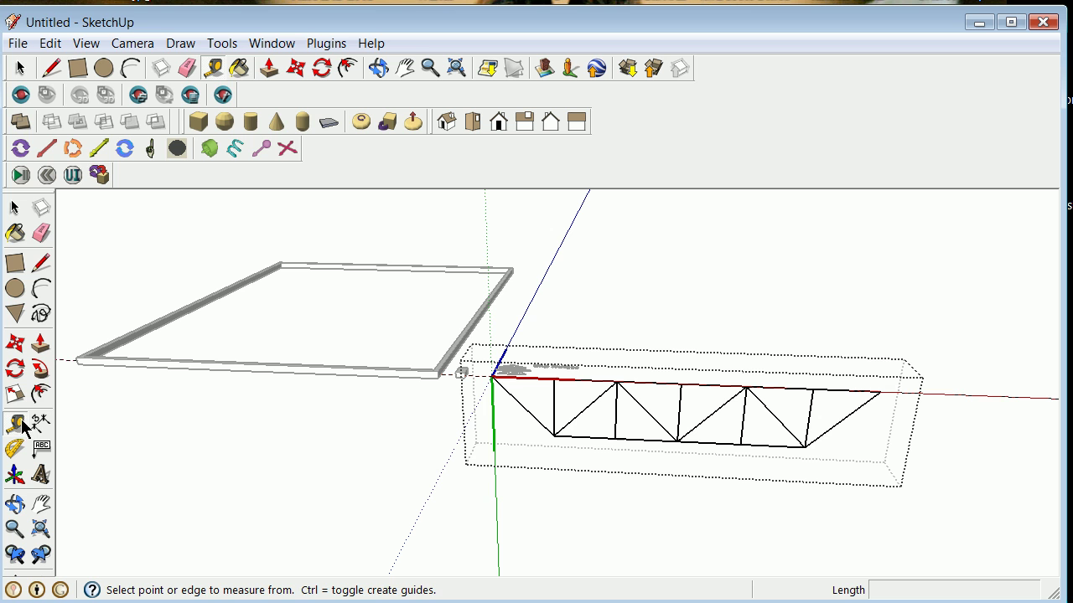
{"action": "left_click", "coordinate": [553, 379]}
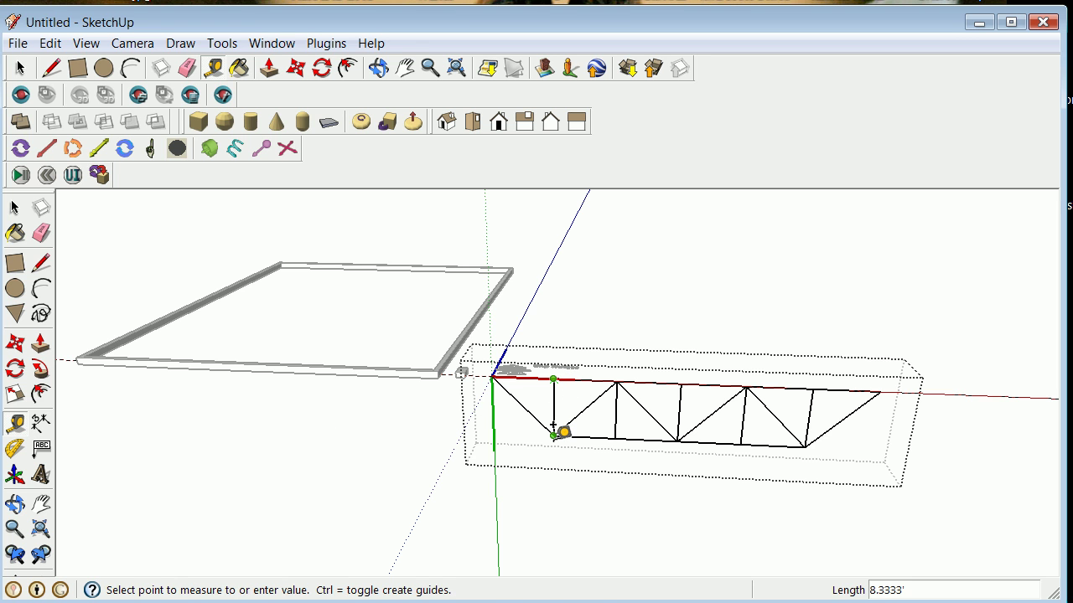
{"action": "left_click", "coordinate": [553, 434]}
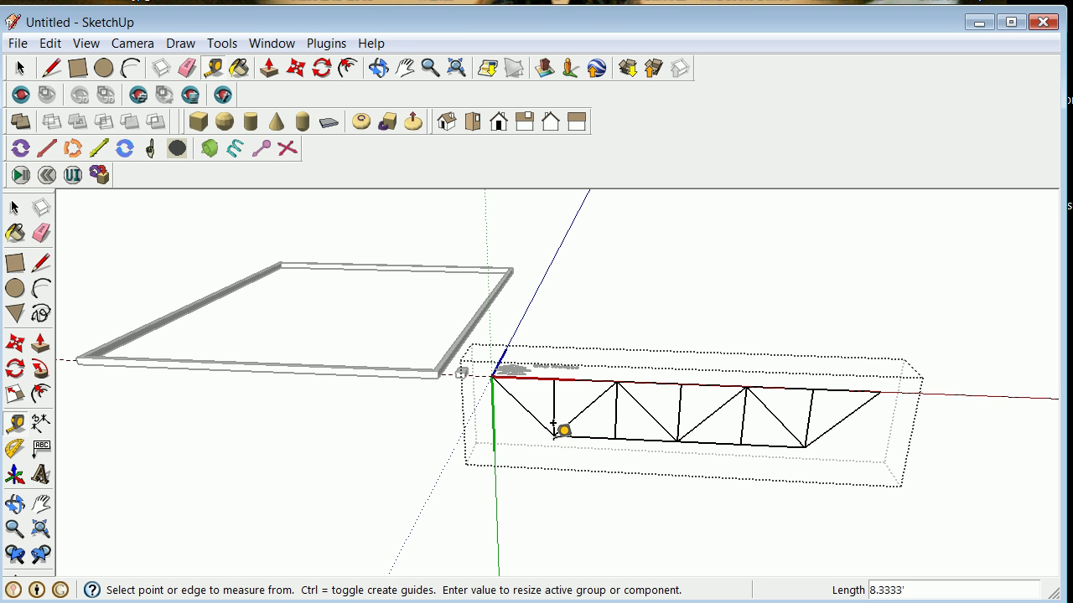
{"action": "type", "text": "6"}
{"action": "key", "text": "Return"}
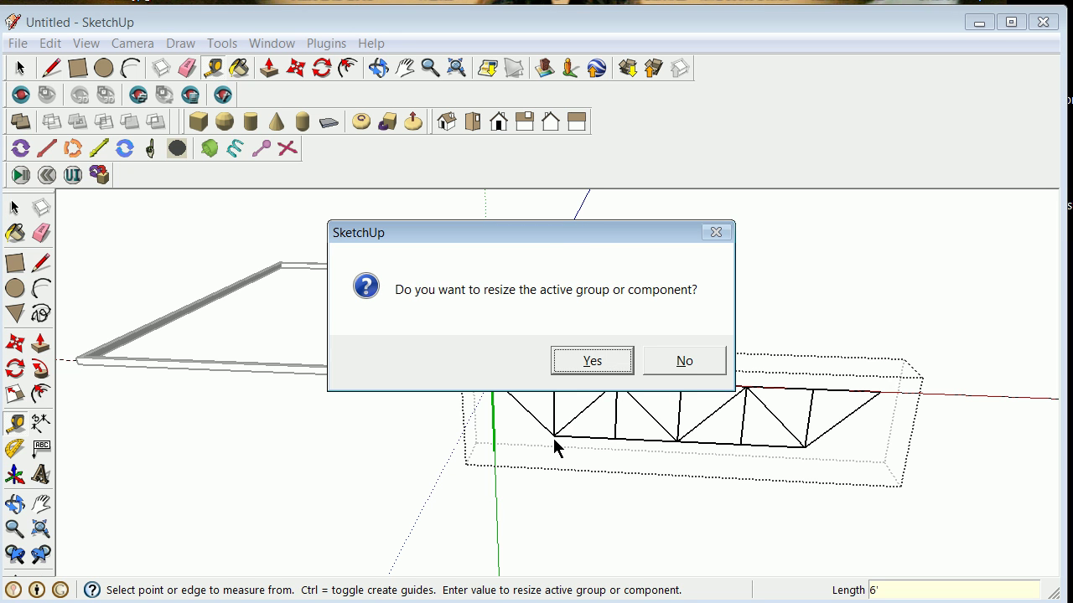
{"action": "left_click", "coordinate": [588, 364]}
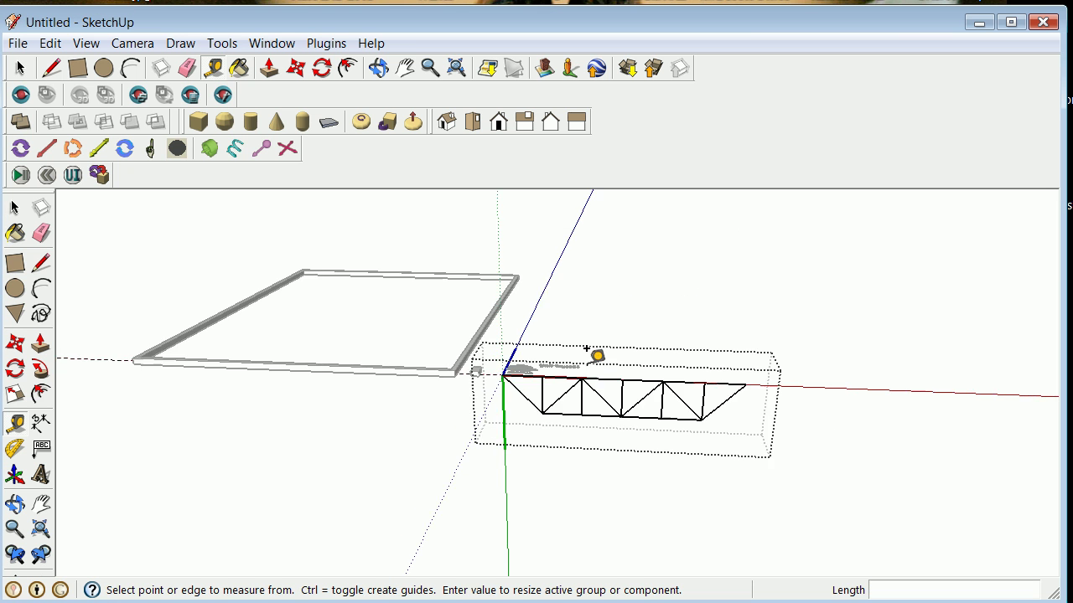
{"action": "scroll", "coordinate": [532, 408], "scroll_direction": "up", "scroll_amount": 1}
{"action": "scroll", "coordinate": [531, 394], "scroll_direction": "up", "scroll_amount": 3}
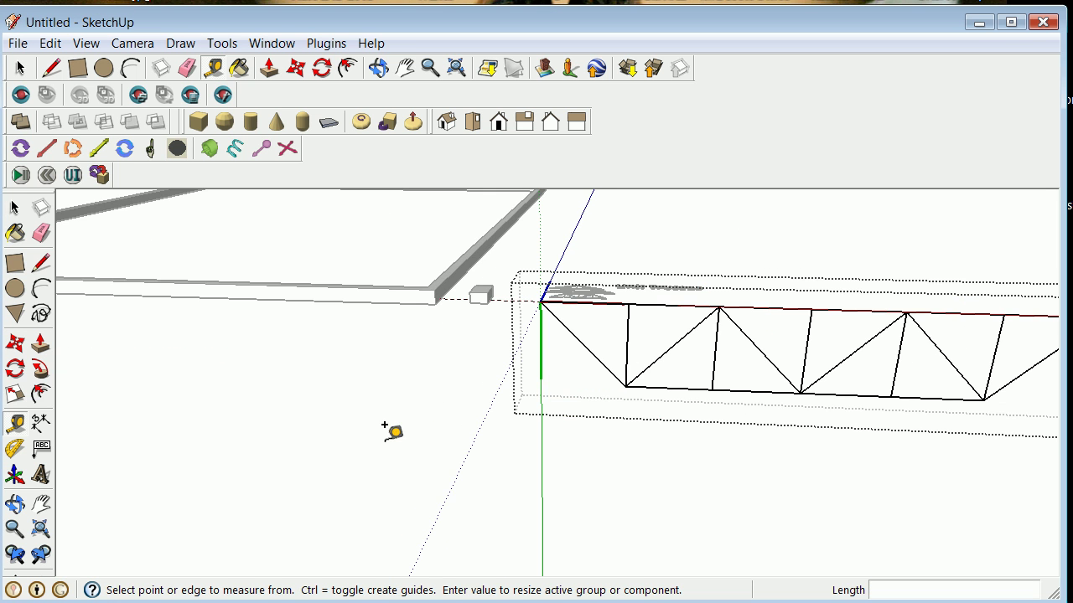
Close the truss group and select the truss
{"action": "left_click", "coordinate": [14, 207]}
{"action": "left_click", "coordinate": [350, 430]}
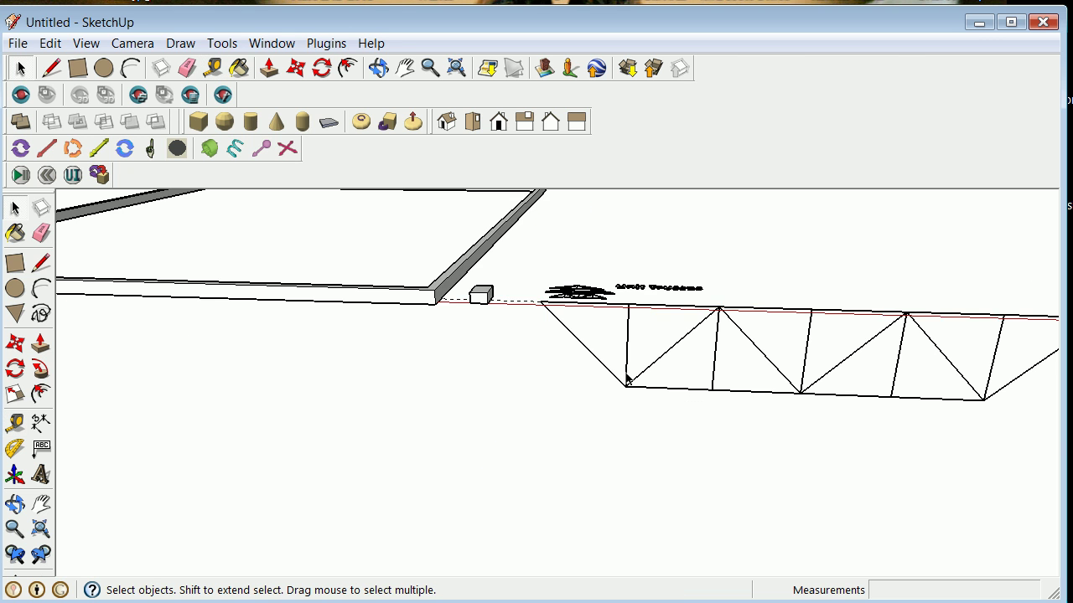
{"action": "scroll", "coordinate": [622, 381], "scroll_direction": "down", "scroll_amount": 3}
{"action": "left_click", "coordinate": [745, 388]}
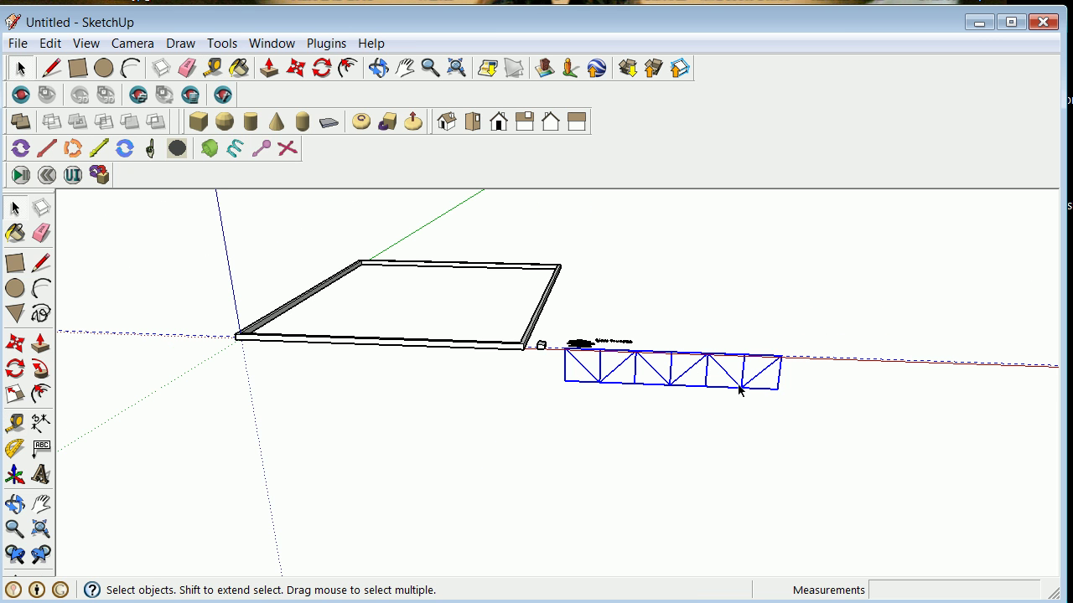
Inside the truss, select the last diagonal and end vertical members at its right end
{"action": "double_click", "coordinate": [738, 388]}
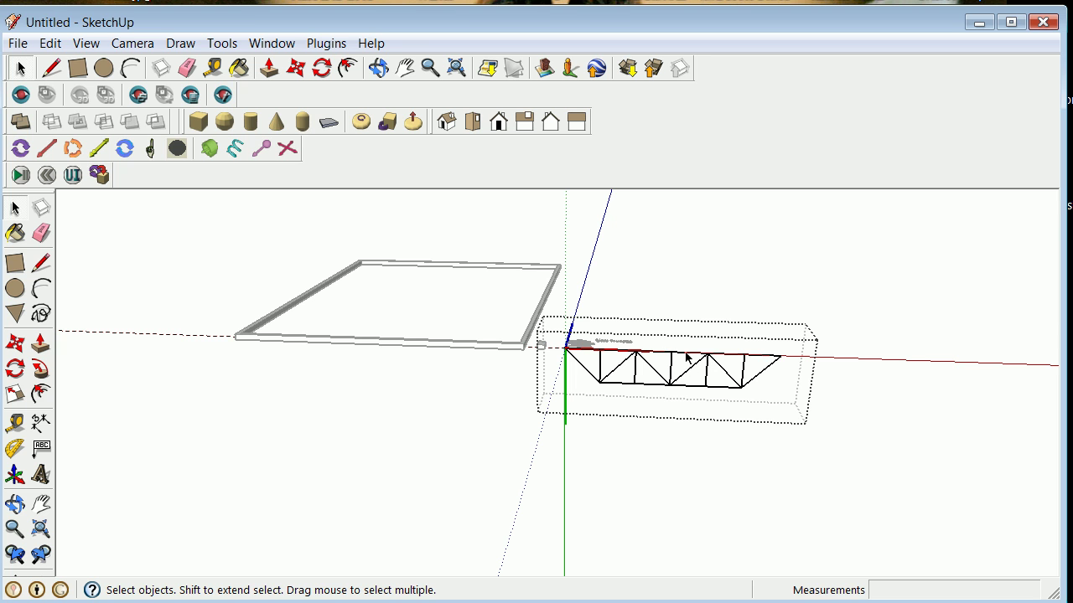
{"action": "left_click_drag", "start_coordinate": [656, 347], "coordinate": [709, 382]}
{"action": "left_click_drag", "start_coordinate": [709, 381], "coordinate": [685, 360]}
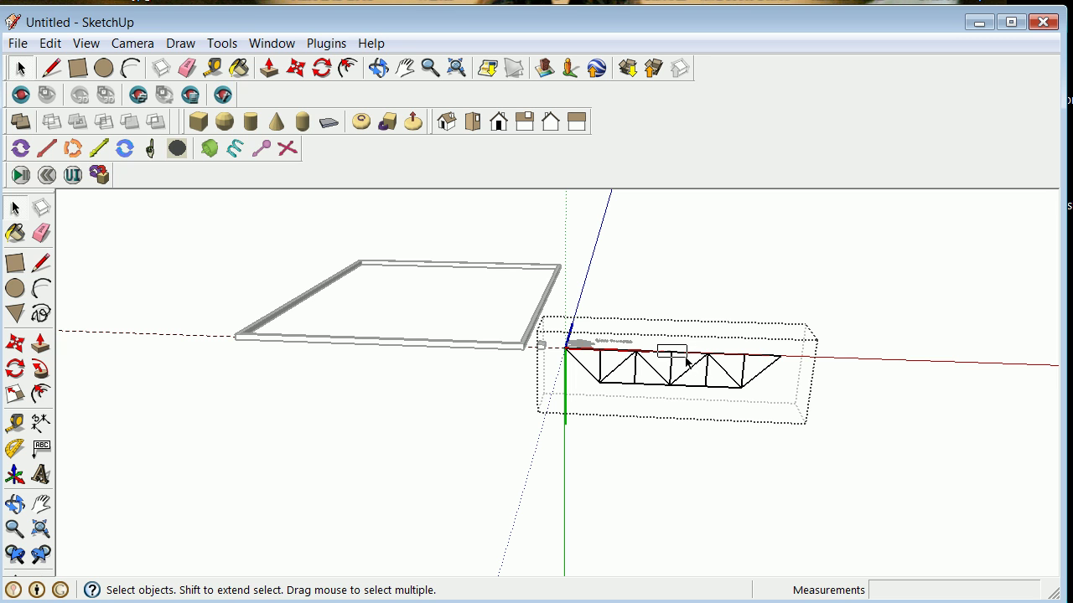
{"action": "left_click_drag", "start_coordinate": [735, 350], "coordinate": [769, 383]}
{"action": "left_click", "coordinate": [760, 374]}
{"action": "left_click", "coordinate": [743, 379], "text": "shift"}
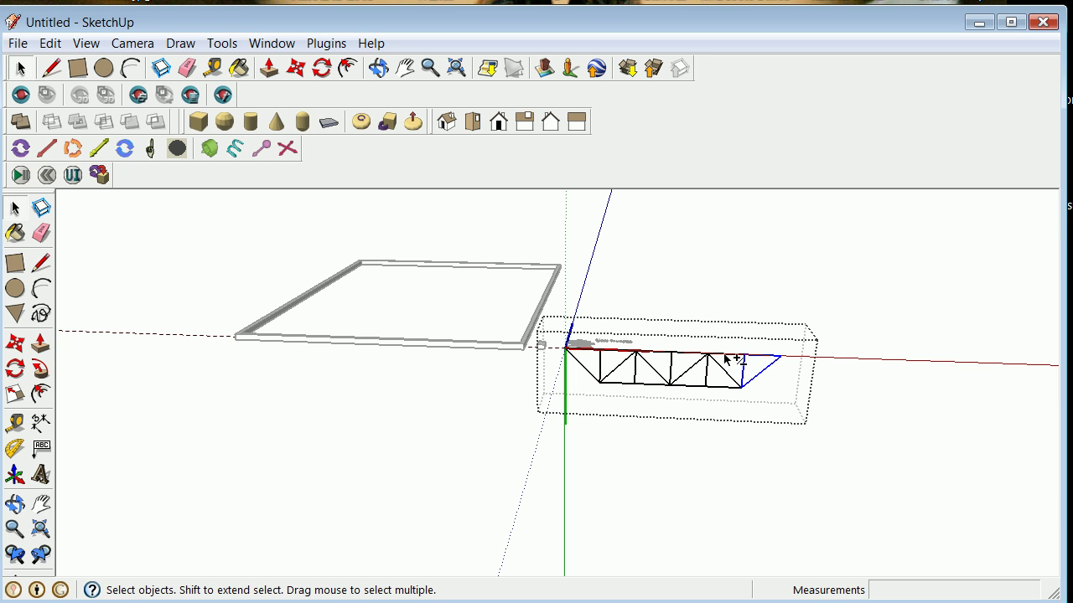
Copy the selected end members repeatedly further along the truss, 12' apart
{"action": "left_click", "coordinate": [14, 344]}
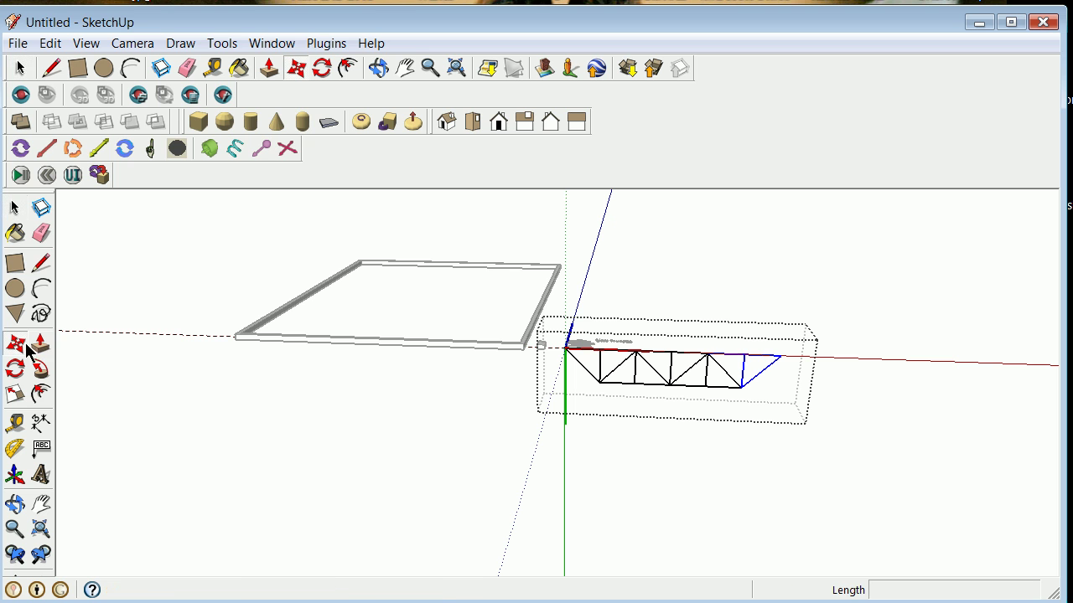
{"action": "left_click", "coordinate": [709, 354]}
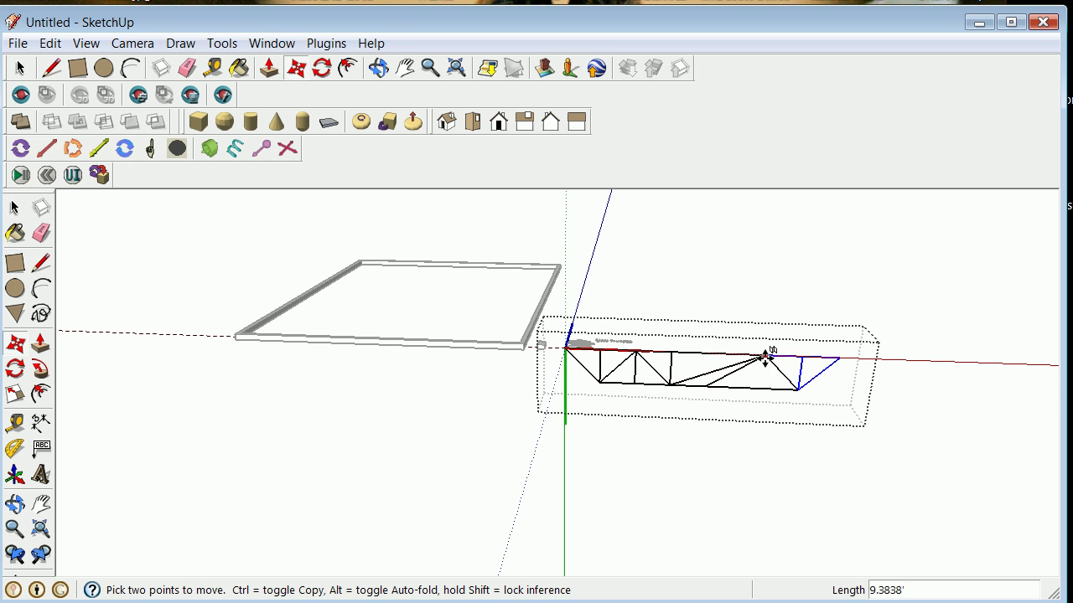
{"action": "key", "text": "ctrl"}
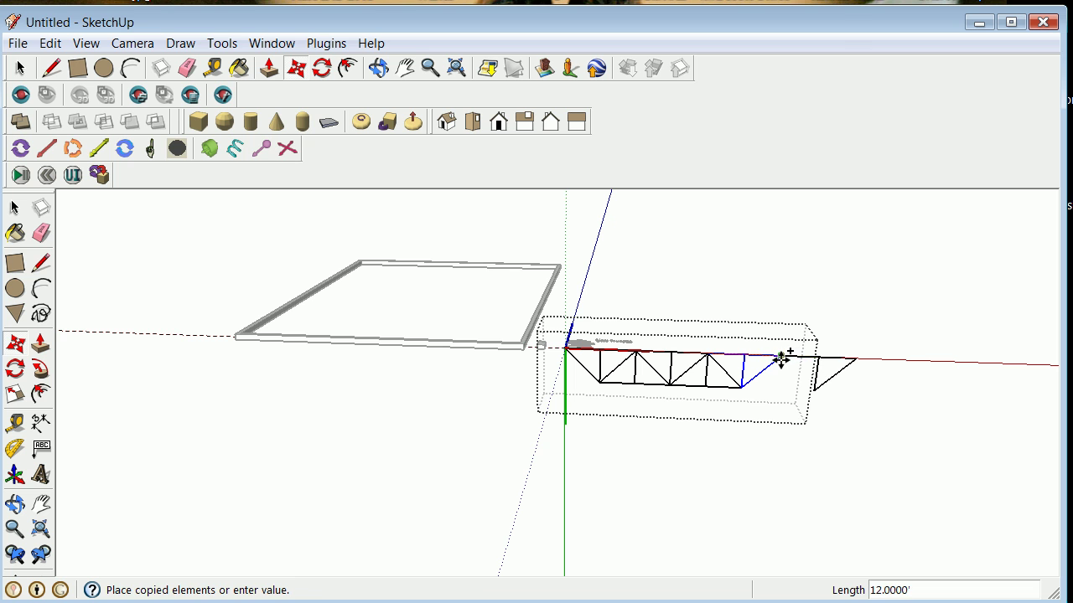
{"action": "left_click", "coordinate": [780, 359]}
{"action": "left_click", "coordinate": [784, 357]}
{"action": "left_click", "coordinate": [855, 358]}
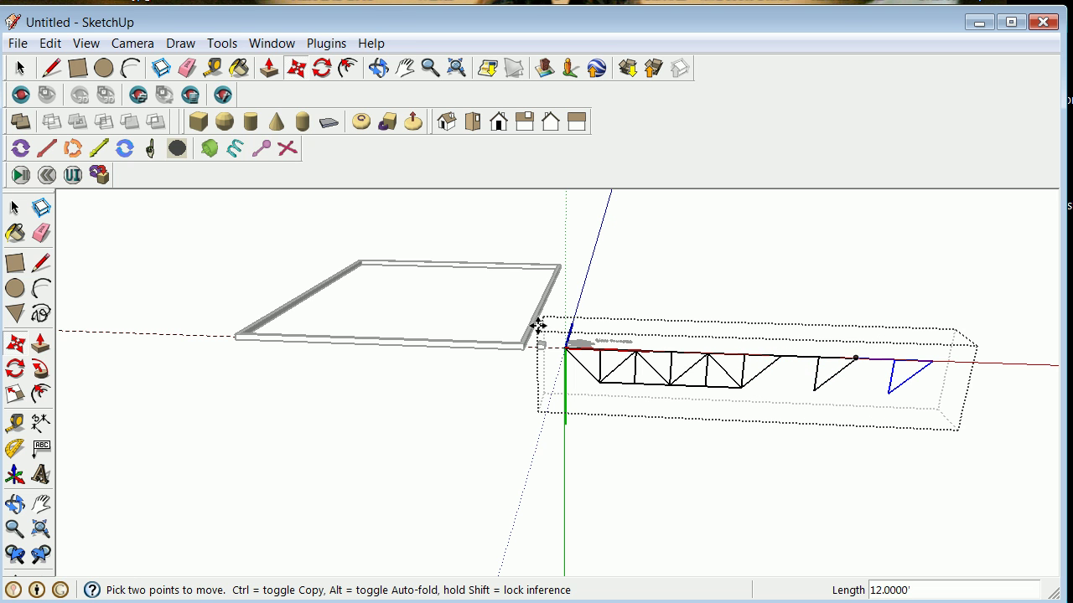
Draw a diagonal web, a bottom-chord extension and a vertical member in the first new bay
{"action": "left_click", "coordinate": [41, 262]}
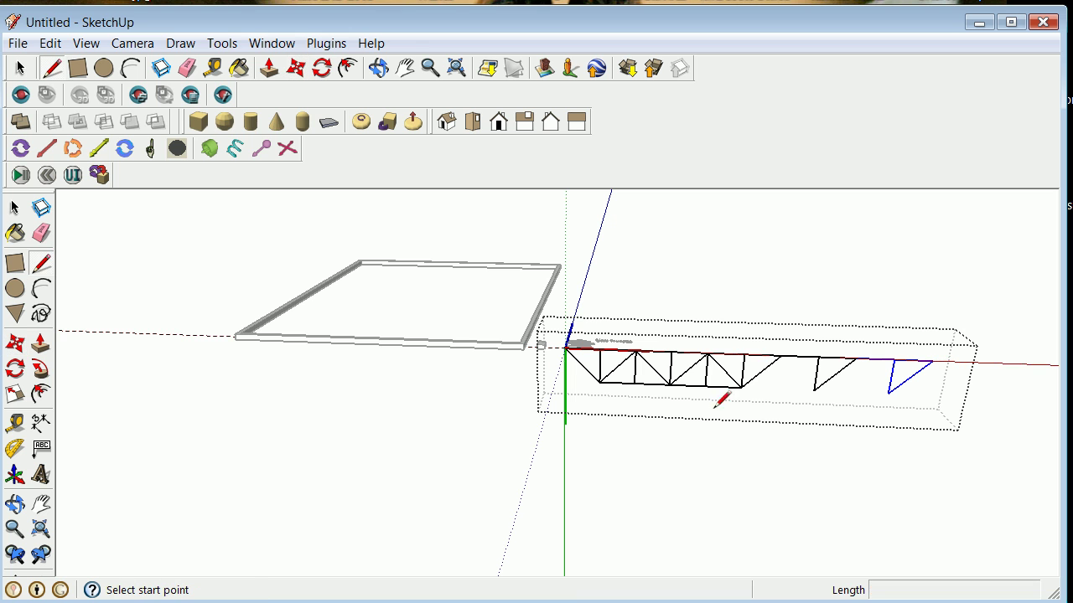
{"action": "left_click", "coordinate": [781, 357]}
{"action": "left_click", "coordinate": [814, 390]}
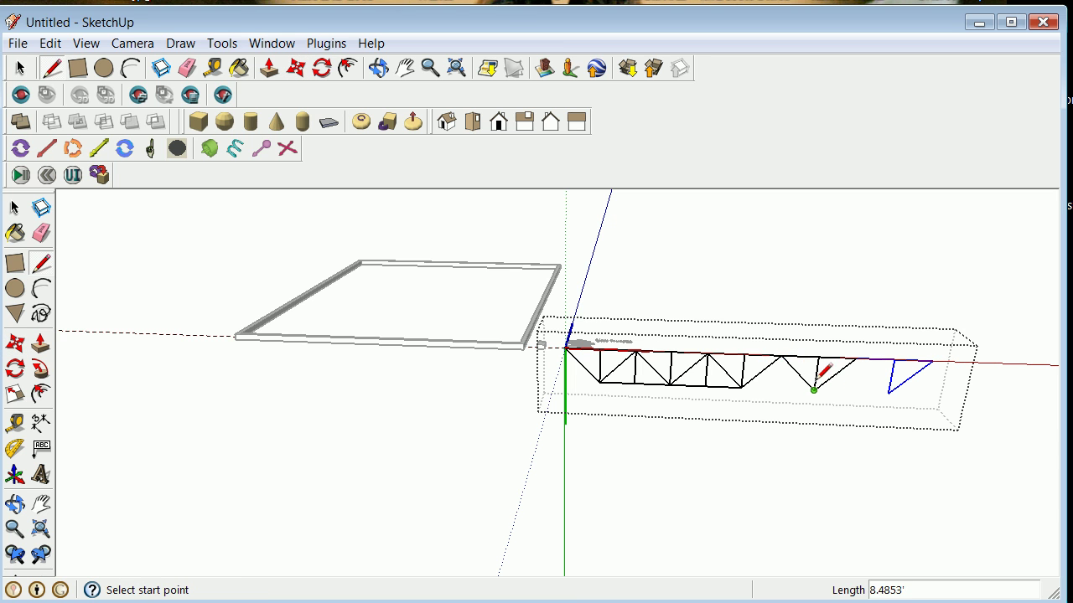
{"action": "left_click", "coordinate": [740, 387]}
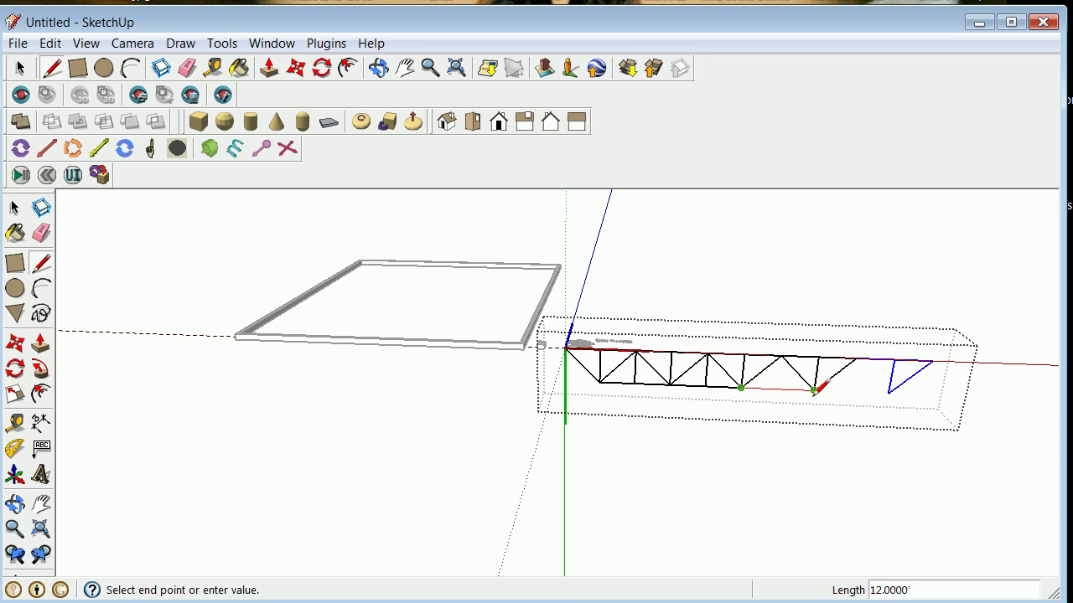
{"action": "left_click", "coordinate": [815, 390]}
{"action": "left_click", "coordinate": [781, 357]}
{"action": "left_click", "coordinate": [780, 388]}
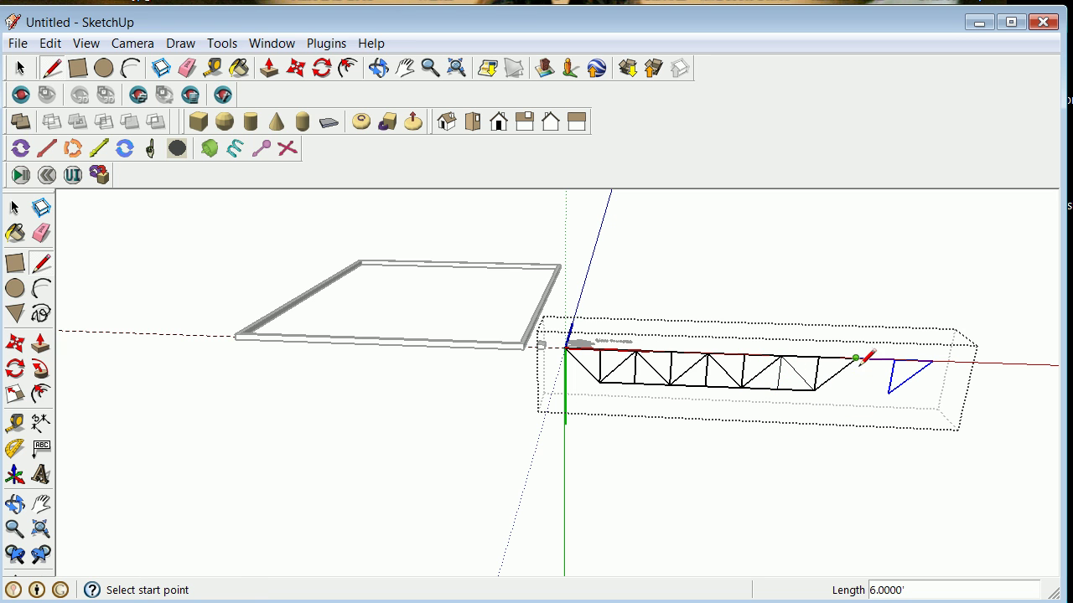
Draw the next diagonal, a 12' bottom-chord segment and the final vertical member
{"action": "left_click", "coordinate": [855, 358]}
{"action": "left_click", "coordinate": [888, 391]}
{"action": "left_click", "coordinate": [814, 390]}
{"action": "left_click", "coordinate": [888, 391]}
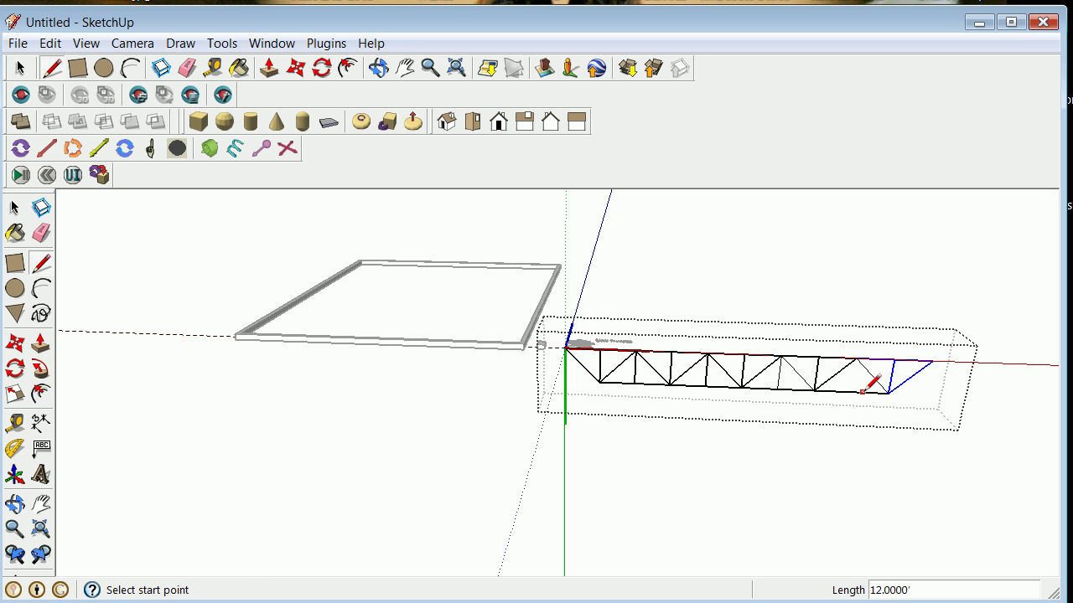
{"action": "left_click", "coordinate": [855, 360]}
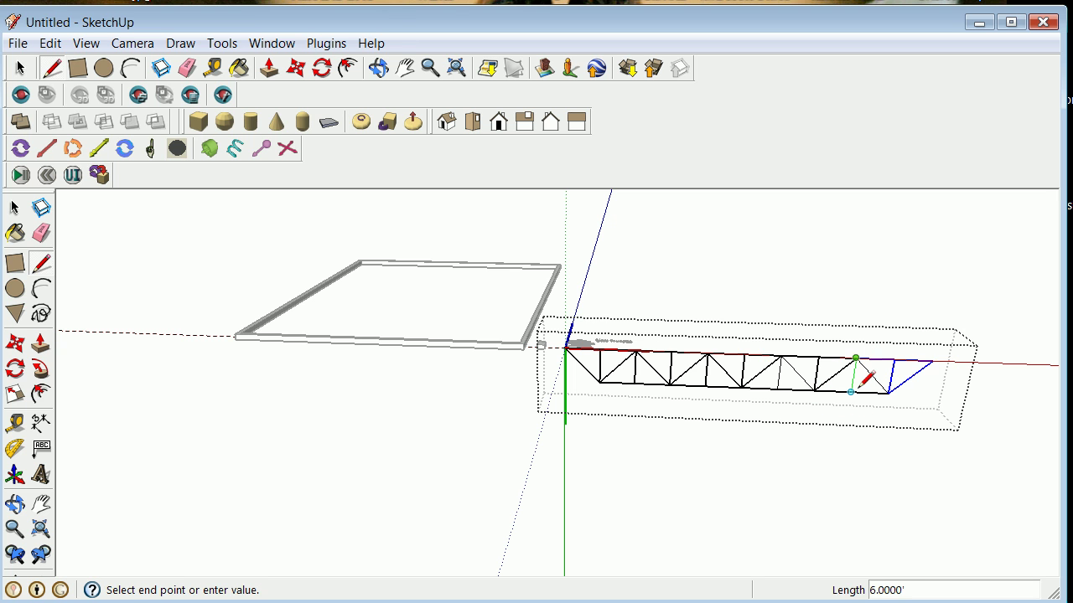
{"action": "left_click", "coordinate": [852, 392]}
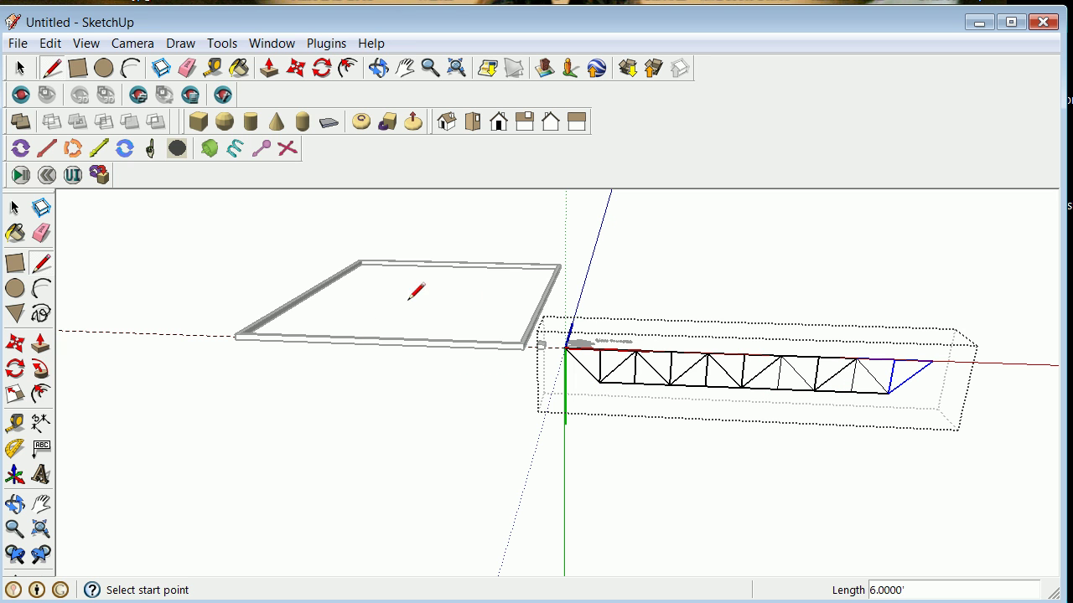
{"action": "left_click", "coordinate": [13, 208]}
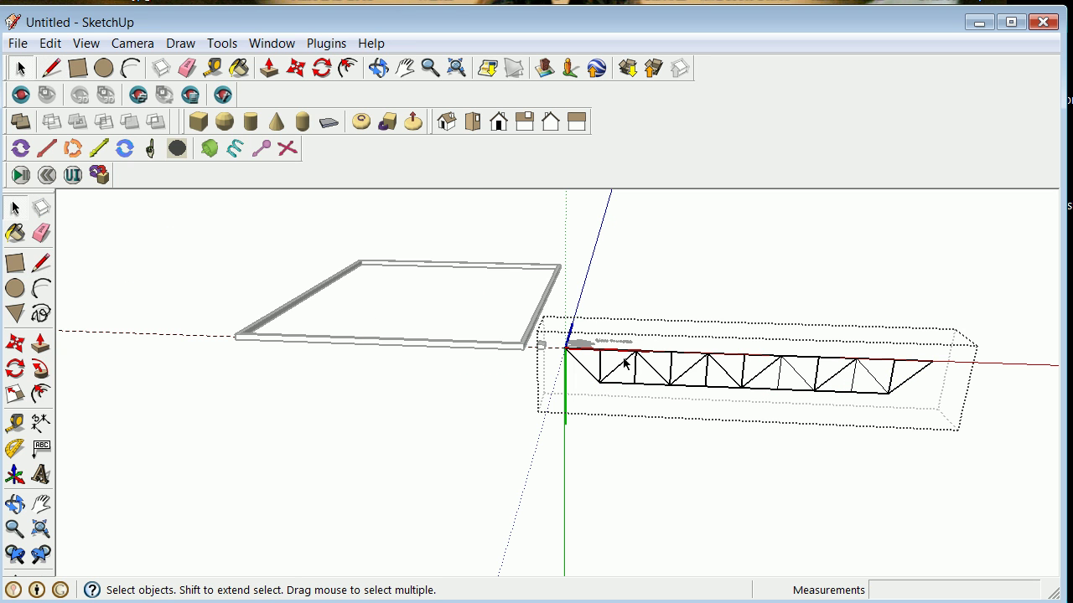
Move the truss so its top-left corner snaps to the slab's front corner
{"action": "left_click", "coordinate": [604, 458]}
{"action": "left_click", "coordinate": [616, 385]}
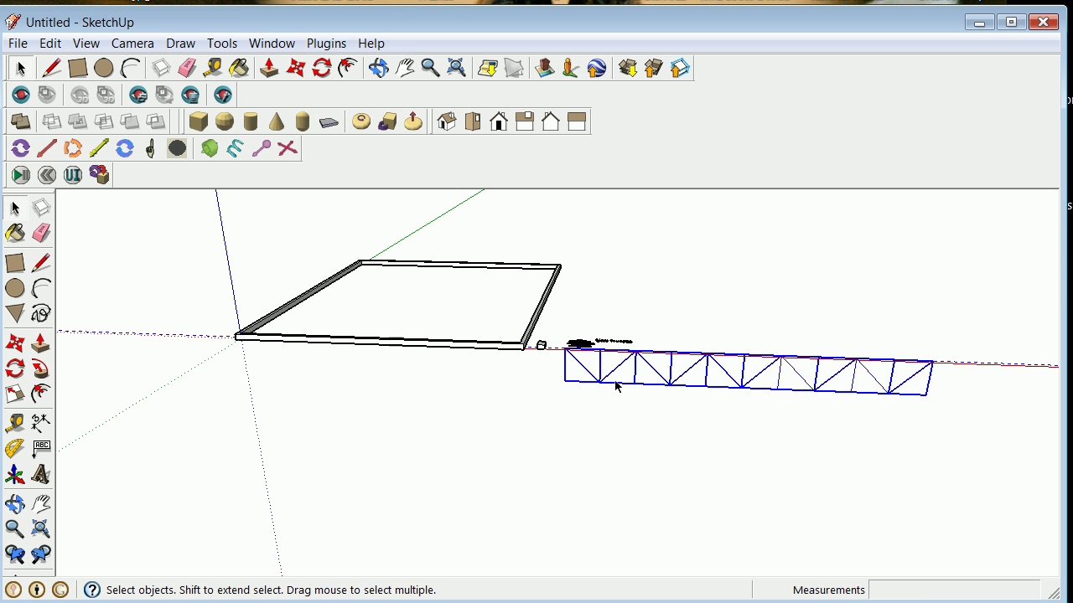
{"action": "left_click", "coordinate": [15, 342]}
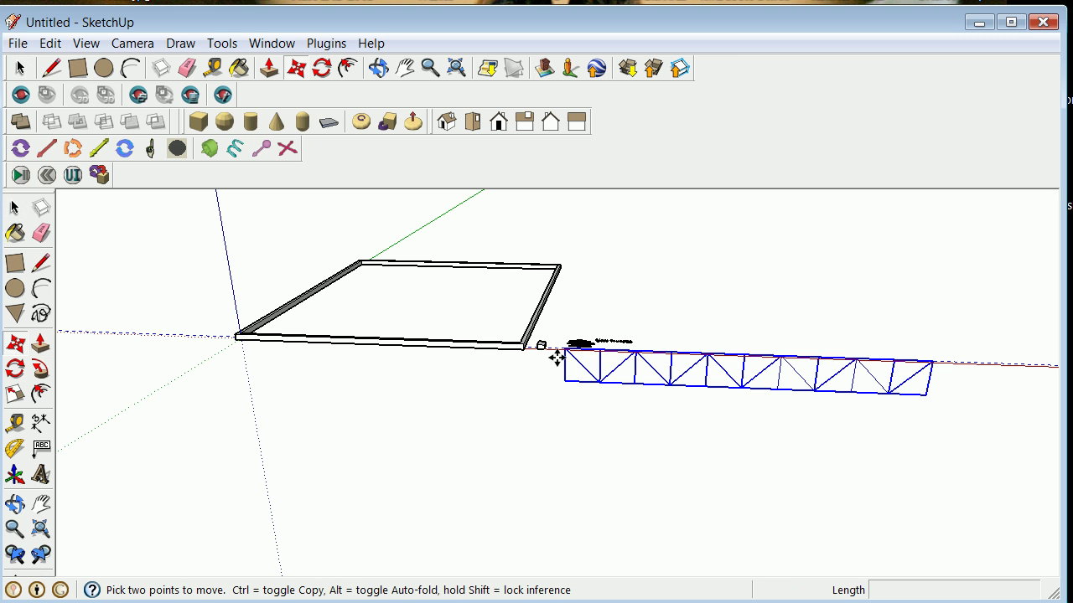
{"action": "left_click", "coordinate": [566, 352]}
{"action": "scroll", "coordinate": [246, 336], "scroll_direction": "up", "scroll_amount": 3}
{"action": "scroll", "coordinate": [227, 311], "scroll_direction": "up", "scroll_amount": 3}
{"action": "scroll", "coordinate": [189, 306], "scroll_direction": "up", "scroll_amount": 2}
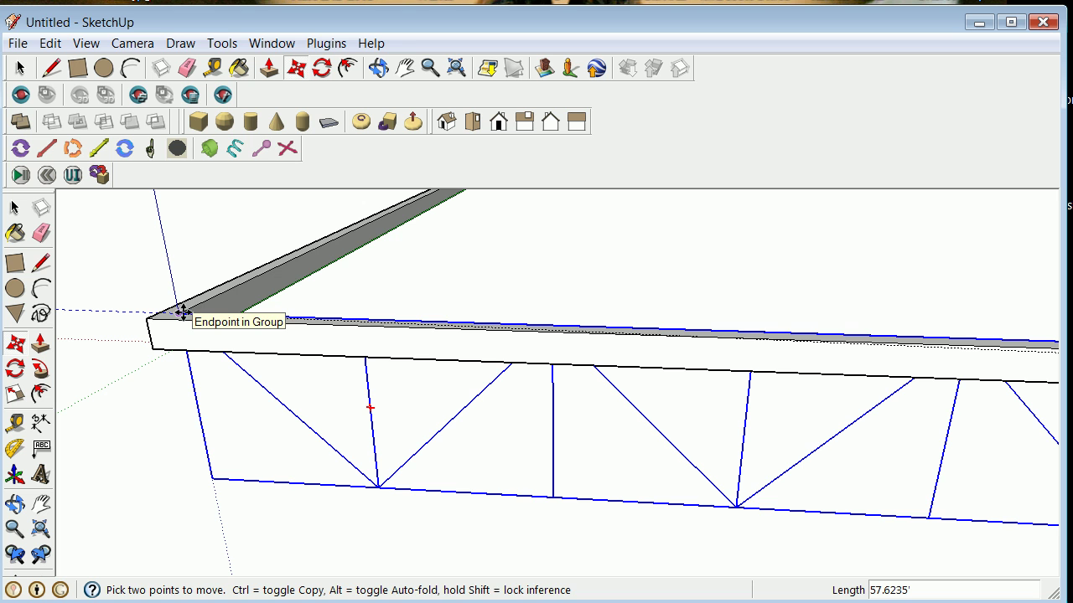
{"action": "left_click", "coordinate": [182, 312]}
{"action": "scroll", "coordinate": [220, 361], "scroll_direction": "down", "scroll_amount": 3}
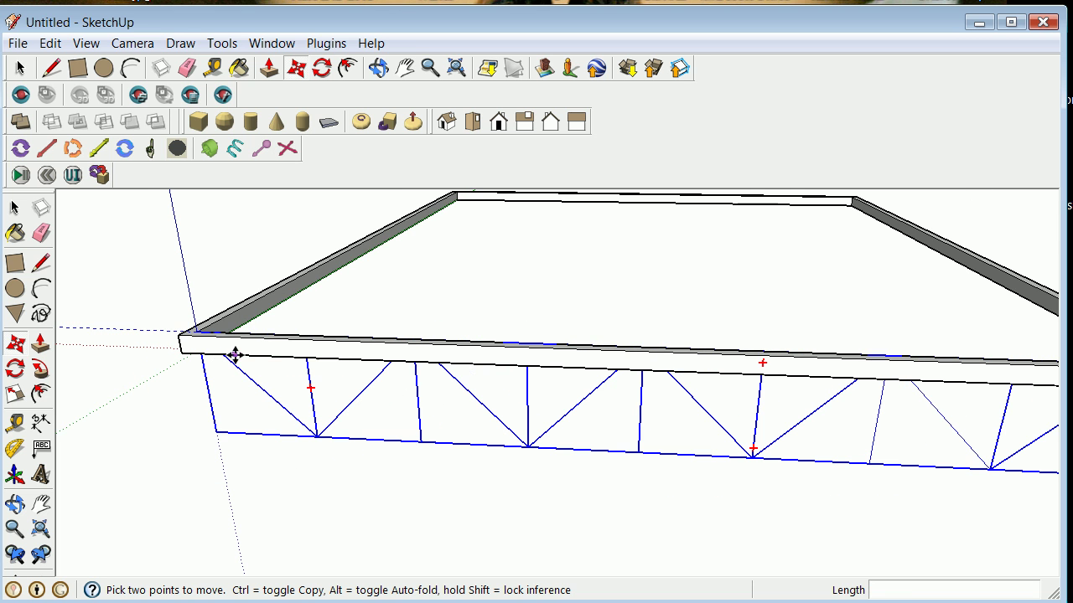
Orbit to a low side elevation showing the truss beneath the slab
{"action": "left_click", "coordinate": [14, 504]}
{"action": "mouse_move", "coordinate": [295, 453]}
{"action": "left_mouse_down"}
{"action": "mouse_move", "coordinate": [264, 402]}
{"action": "mouse_move", "coordinate": [361, 388]}
{"action": "mouse_move", "coordinate": [455, 486]}
{"action": "mouse_move", "coordinate": [668, 468]}
{"action": "mouse_move", "coordinate": [600, 495]}
{"action": "left_mouse_up"}
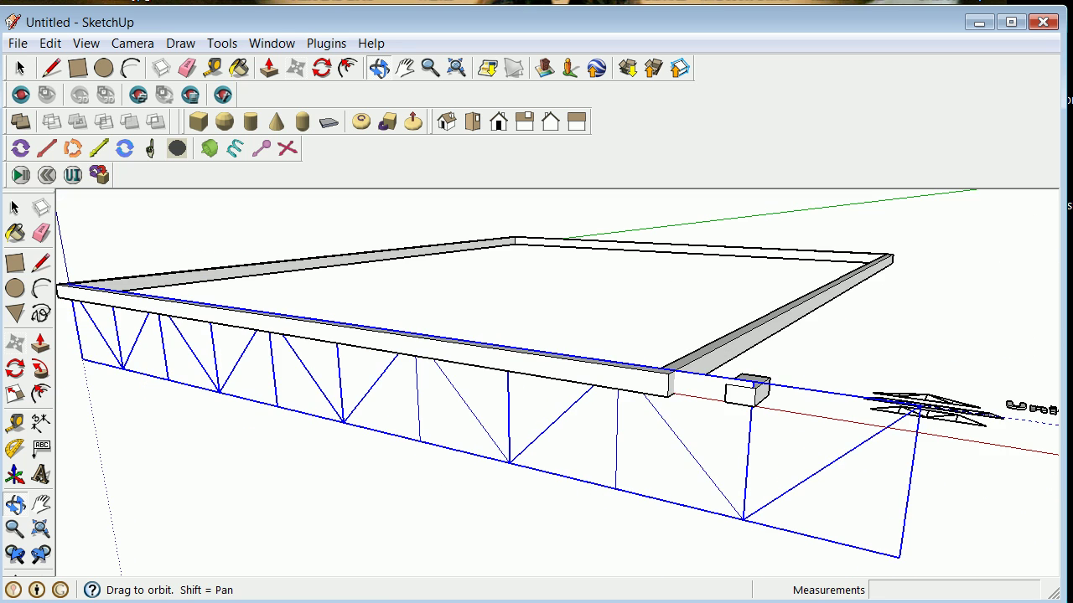
{"action": "mouse_move", "coordinate": [108, 412]}
{"action": "left_mouse_down"}
{"action": "mouse_move", "coordinate": [168, 420]}
{"action": "mouse_move", "coordinate": [131, 427]}
{"action": "mouse_move", "coordinate": [330, 448]}
{"action": "mouse_move", "coordinate": [115, 398]}
{"action": "mouse_move", "coordinate": [210, 400]}
{"action": "mouse_move", "coordinate": [192, 407]}
{"action": "left_mouse_up"}
{"action": "scroll", "coordinate": [237, 419], "scroll_direction": "down", "scroll_amount": 3}
{"action": "mouse_move", "coordinate": [249, 428]}
{"action": "left_mouse_down"}
{"action": "mouse_move", "coordinate": [237, 455]}
{"action": "mouse_move", "coordinate": [246, 441]}
{"action": "mouse_move", "coordinate": [317, 419]}
{"action": "left_mouse_up"}
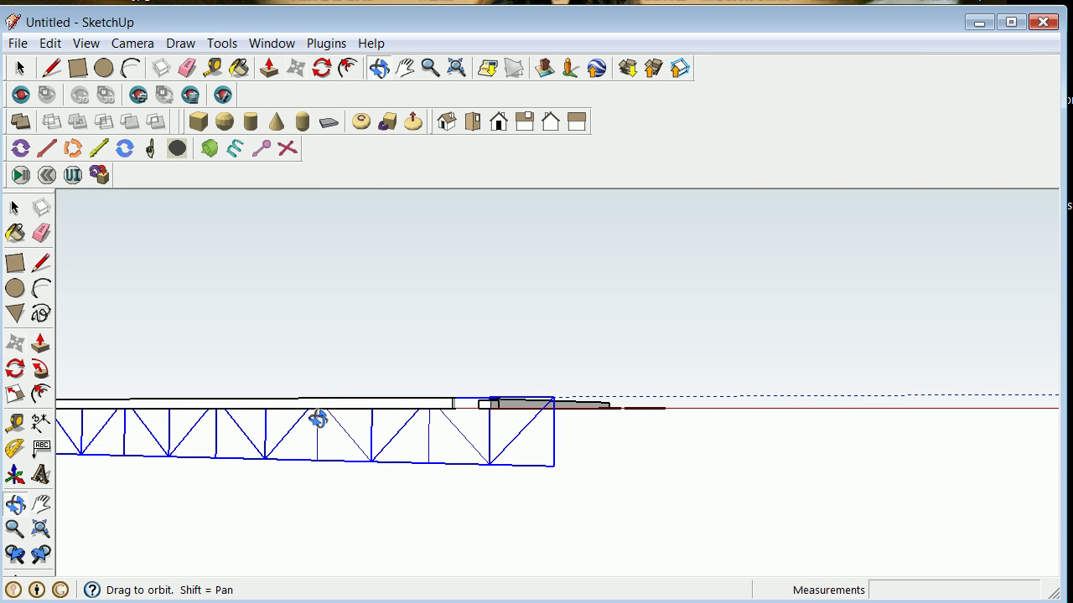
{"action": "scroll", "coordinate": [317, 419], "scroll_direction": "down", "scroll_amount": 3}
{"action": "scroll", "coordinate": [125, 453], "scroll_direction": "up", "scroll_amount": 3}
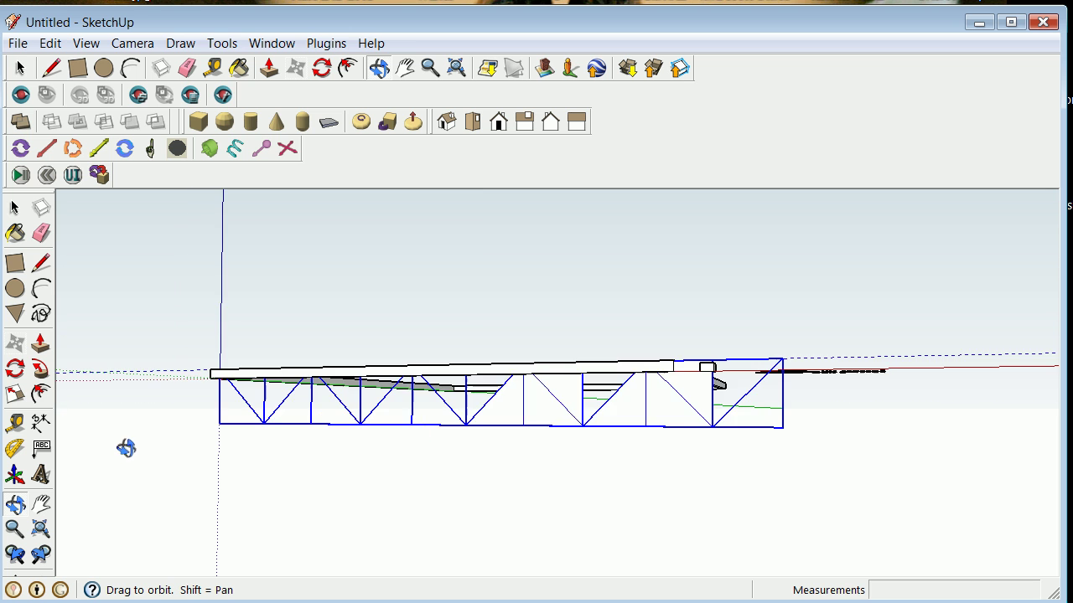
{"action": "scroll", "coordinate": [270, 441], "scroll_direction": "up", "scroll_amount": 2}
{"action": "scroll", "coordinate": [270, 441], "scroll_direction": "down", "scroll_amount": 2}
{"action": "mouse_move", "coordinate": [251, 443]}
{"action": "left_mouse_down"}
{"action": "mouse_move", "coordinate": [395, 500]}
{"action": "mouse_move", "coordinate": [402, 467]}
{"action": "mouse_move", "coordinate": [290, 412]}
{"action": "left_mouse_up"}
{"action": "left_click", "coordinate": [14, 208]}
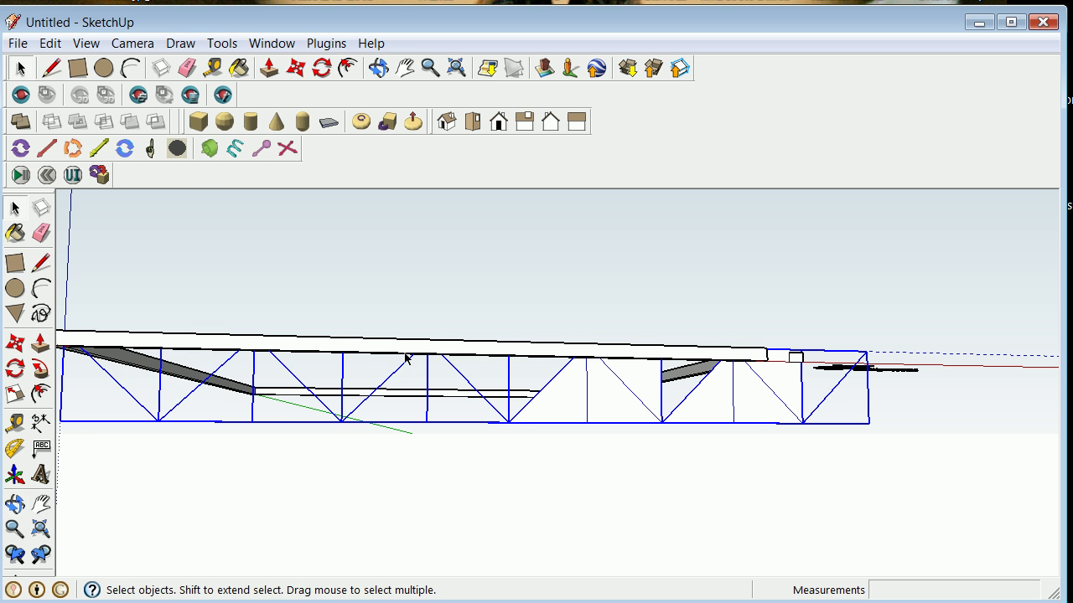
Inside the truss, erase the first three triangular infill faces
{"action": "double_click", "coordinate": [540, 405]}
{"action": "left_click", "coordinate": [558, 408]}
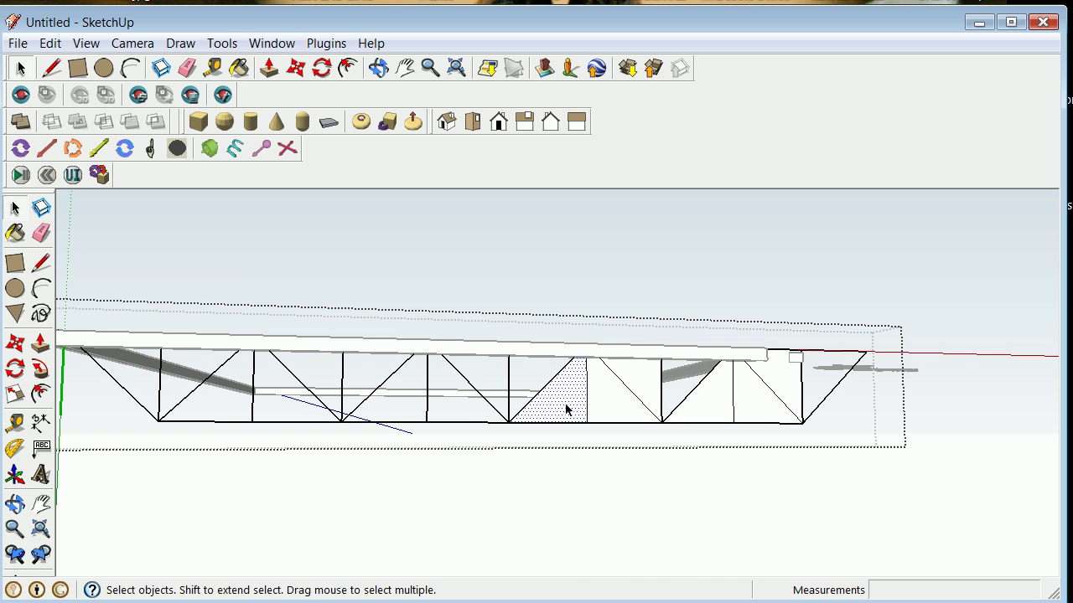
{"action": "right_click", "coordinate": [566, 408]}
{"action": "left_click", "coordinate": [611, 436]}
{"action": "left_click", "coordinate": [612, 412]}
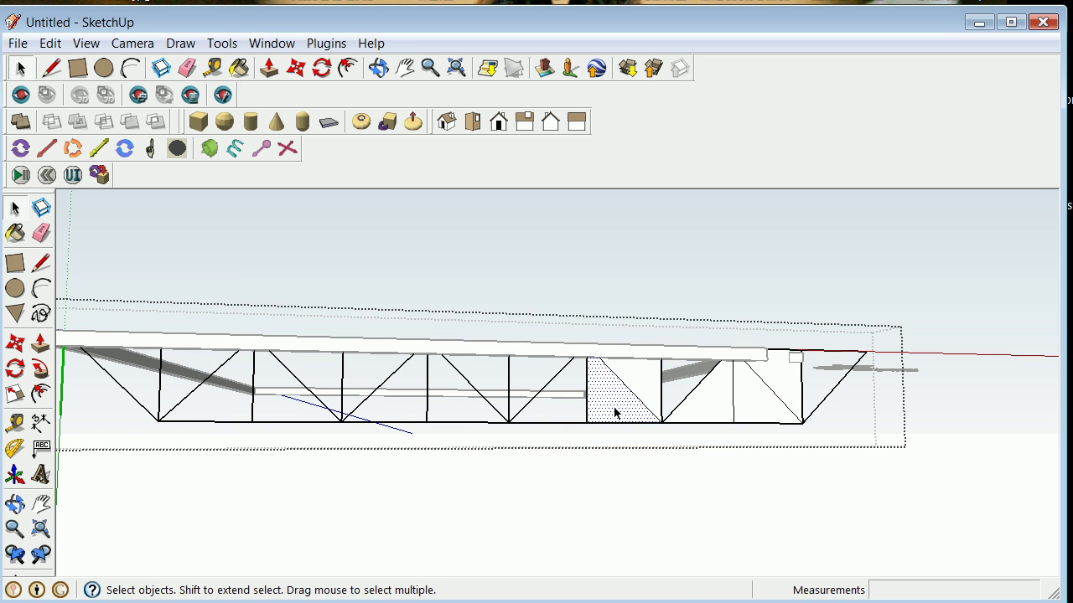
{"action": "right_click", "coordinate": [615, 412]}
{"action": "left_click", "coordinate": [668, 443]}
{"action": "left_click", "coordinate": [653, 391]}
{"action": "right_click", "coordinate": [653, 391]}
{"action": "left_click", "coordinate": [701, 426]}
Erase the remaining triangular and hatched faces toward the truss's right end
{"action": "left_click", "coordinate": [709, 397]}
{"action": "right_click", "coordinate": [712, 393]}
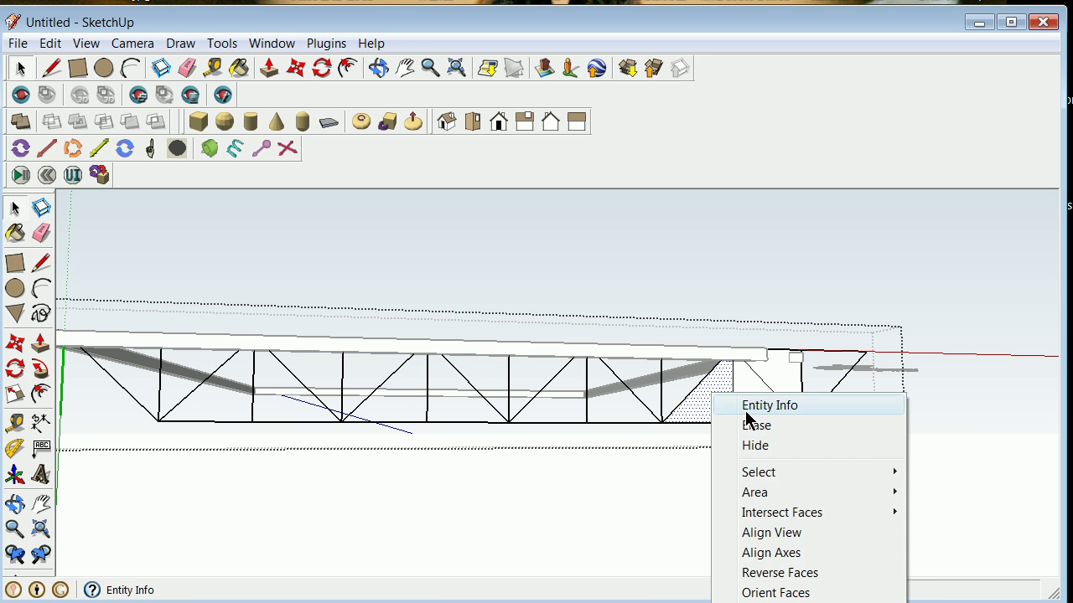
{"action": "left_click", "coordinate": [751, 425]}
{"action": "left_click", "coordinate": [757, 409]}
{"action": "right_click", "coordinate": [764, 421]}
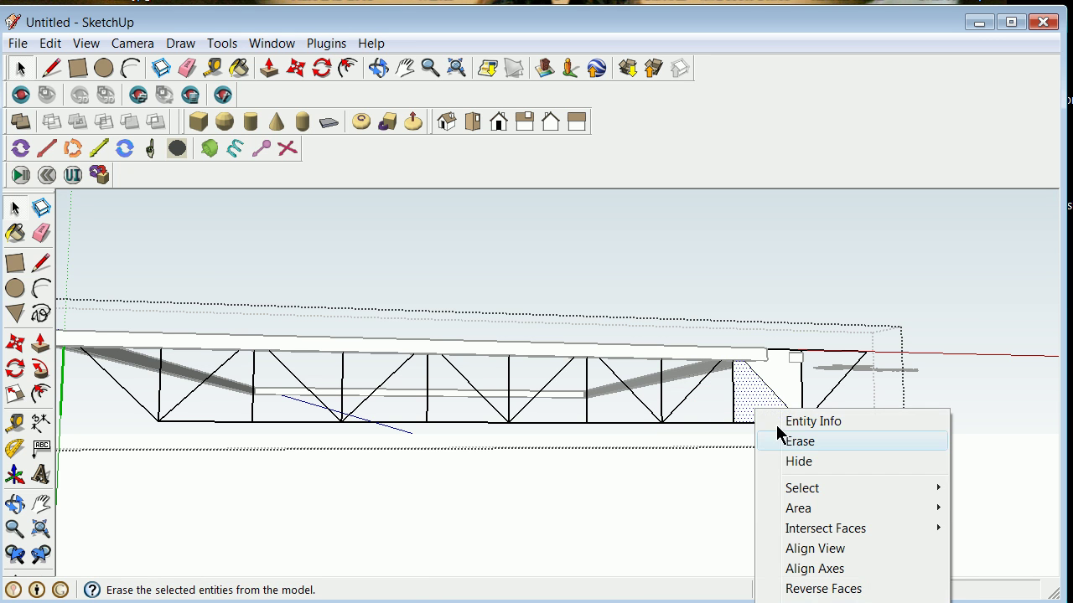
{"action": "left_click", "coordinate": [800, 441]}
{"action": "right_click", "coordinate": [806, 391]}
{"action": "left_click", "coordinate": [817, 419]}
{"action": "scroll", "coordinate": [670, 423], "scroll_direction": "down", "scroll_amount": 2}
{"action": "scroll", "coordinate": [636, 432], "scroll_direction": "down", "scroll_amount": 2}
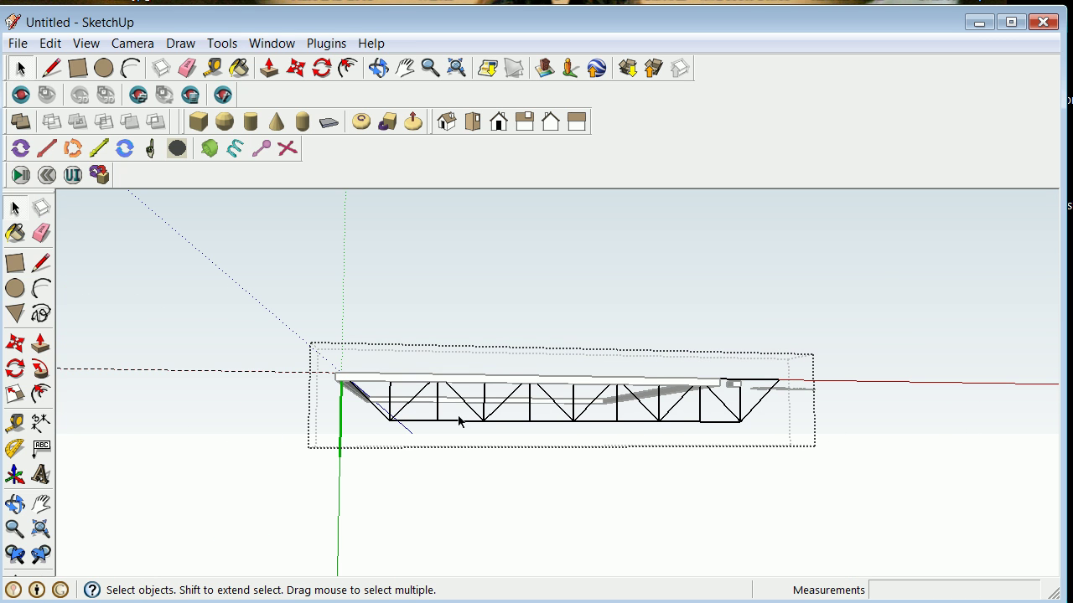
Raise the truss about 9.79' along the blue axis so it floats above the slab
{"action": "scroll", "coordinate": [390, 402], "scroll_direction": "up", "scroll_amount": 3}
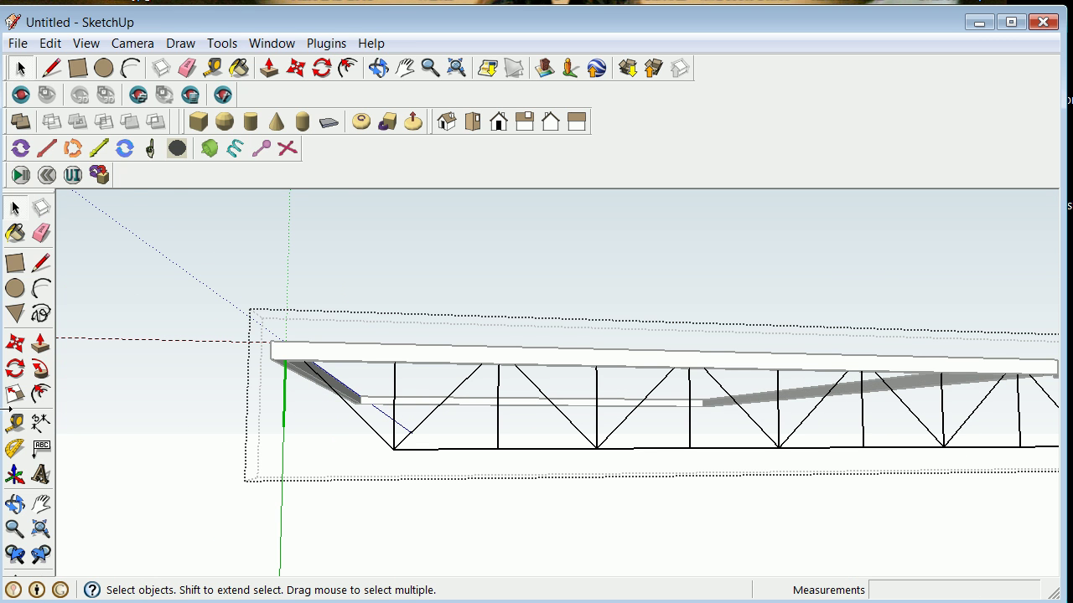
{"action": "left_click", "coordinate": [86, 300]}
{"action": "middle_click_drag", "start_coordinate": [109, 331], "coordinate": [348, 434]}
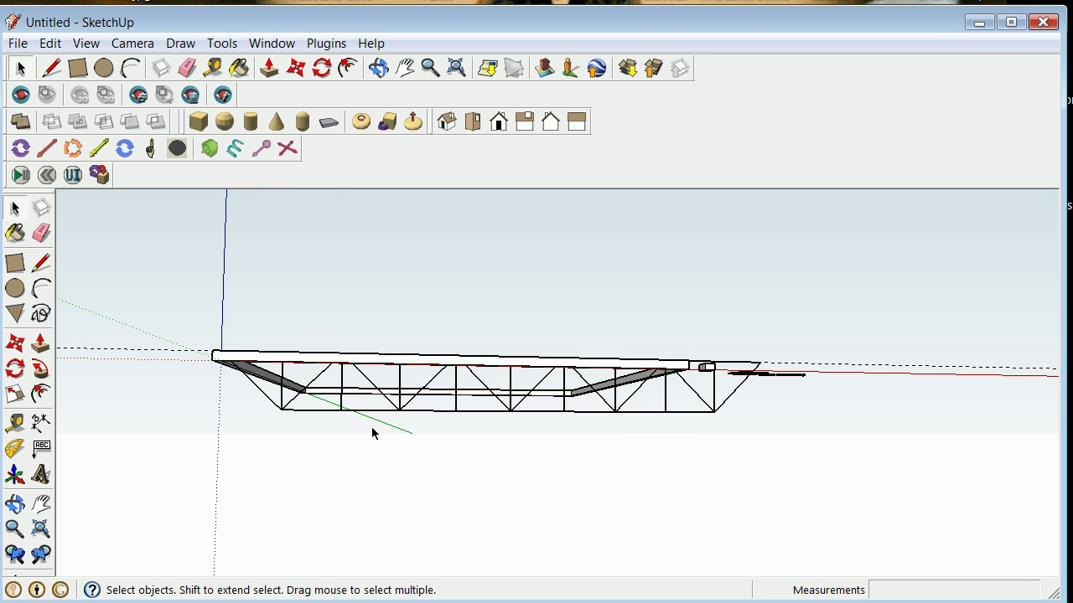
{"action": "left_click", "coordinate": [408, 411]}
{"action": "left_click", "coordinate": [15, 343]}
{"action": "left_click", "coordinate": [304, 472]}
{"action": "left_click", "coordinate": [307, 381]}
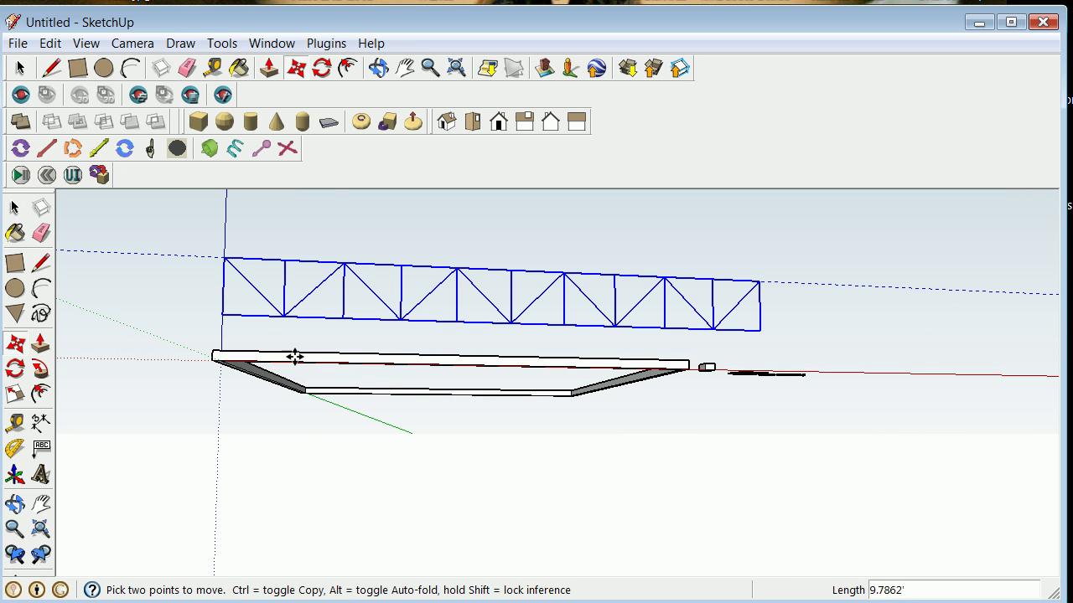
{"action": "left_click", "coordinate": [14, 209]}
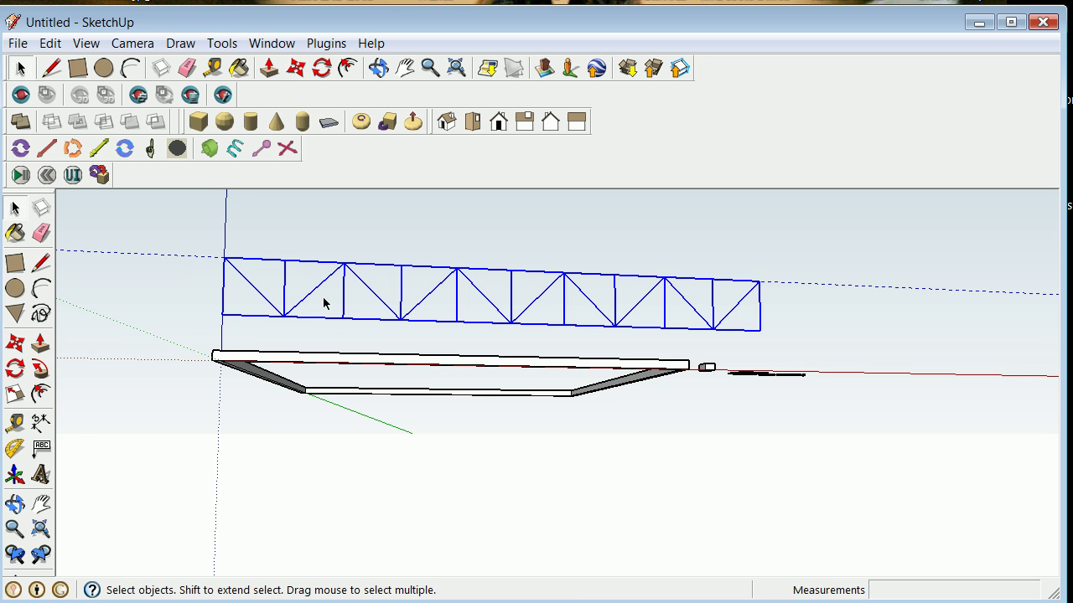
{"action": "left_click", "coordinate": [330, 326]}
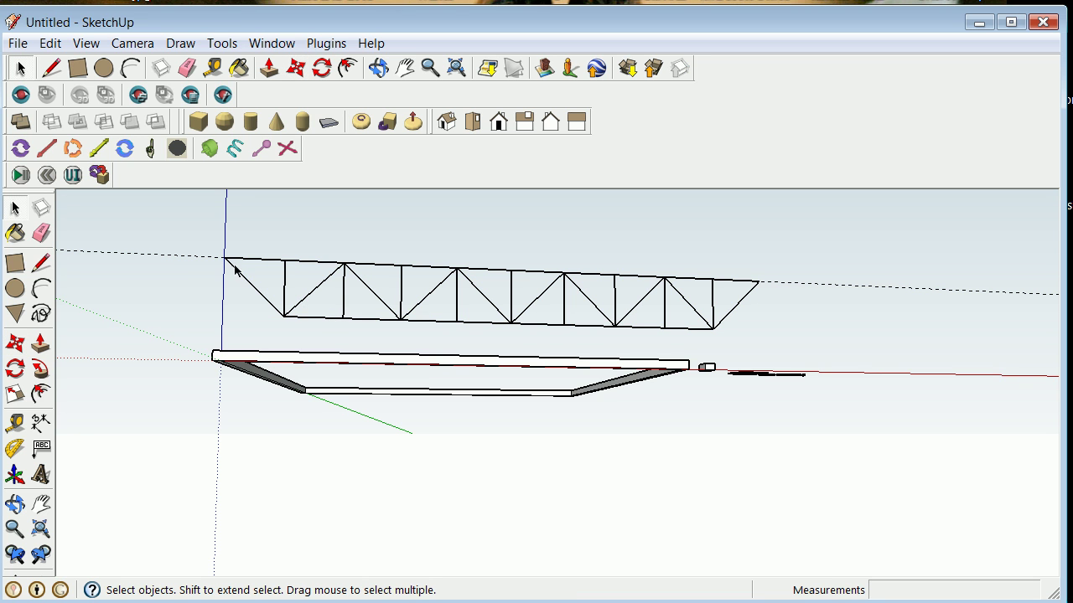
Dimension the truss's top chord end to end, placing the 60.0000' label above it
{"action": "left_click", "coordinate": [44, 421]}
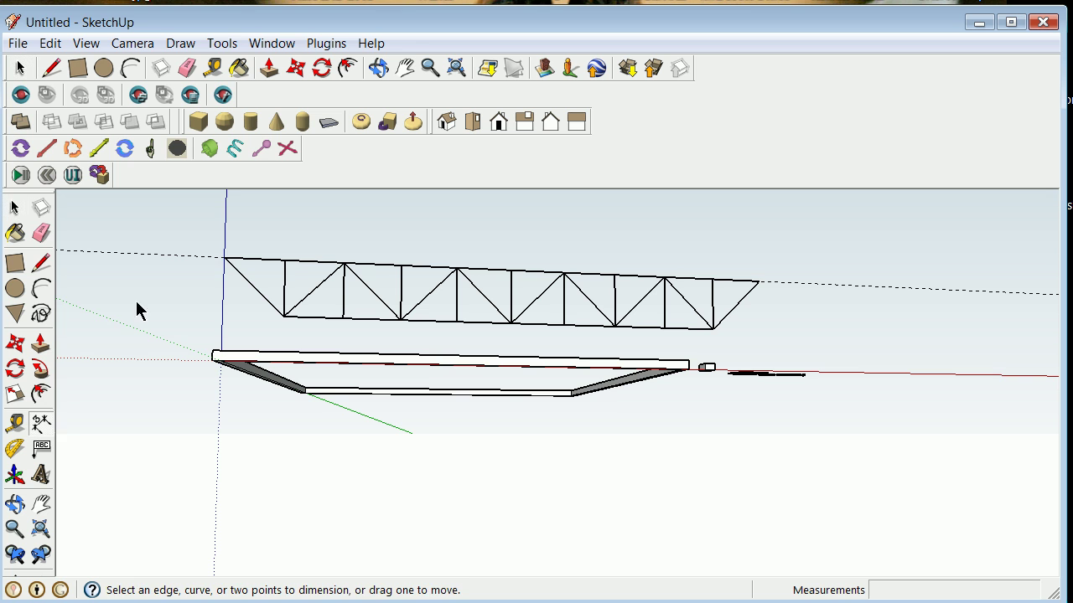
{"action": "left_click", "coordinate": [226, 258]}
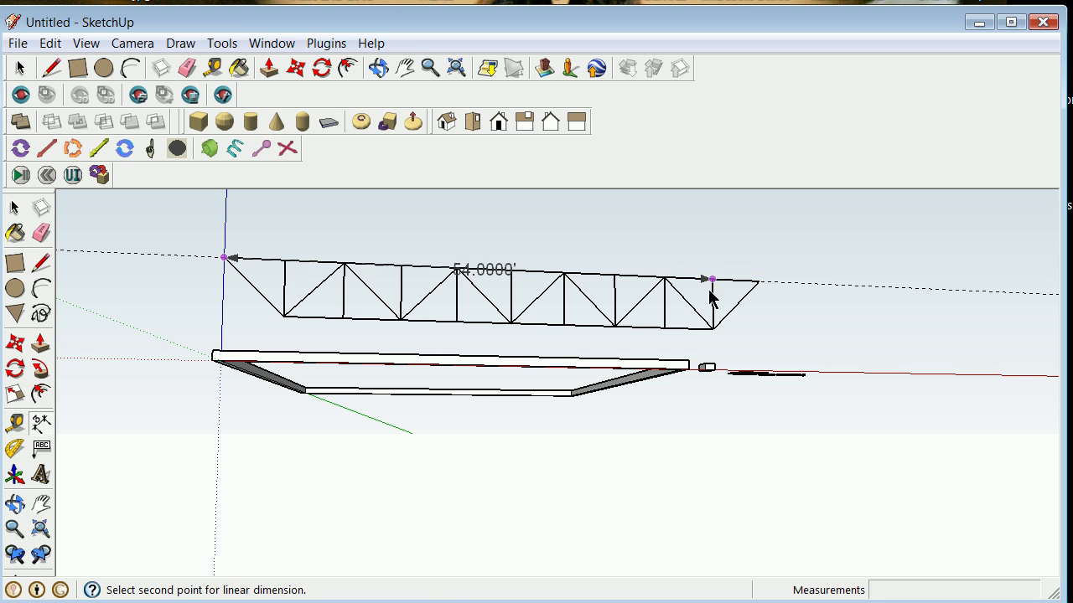
{"action": "left_click", "coordinate": [759, 289]}
{"action": "left_click", "coordinate": [750, 259]}
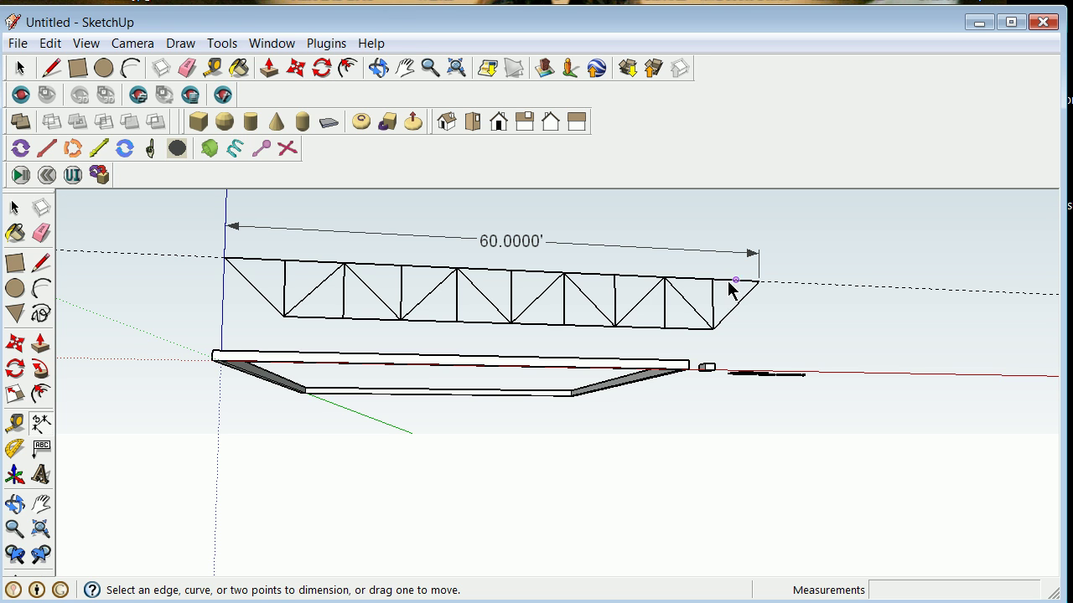
Select the truss component and open it for editing
{"action": "left_click", "coordinate": [14, 209]}
{"action": "left_click", "coordinate": [313, 291]}
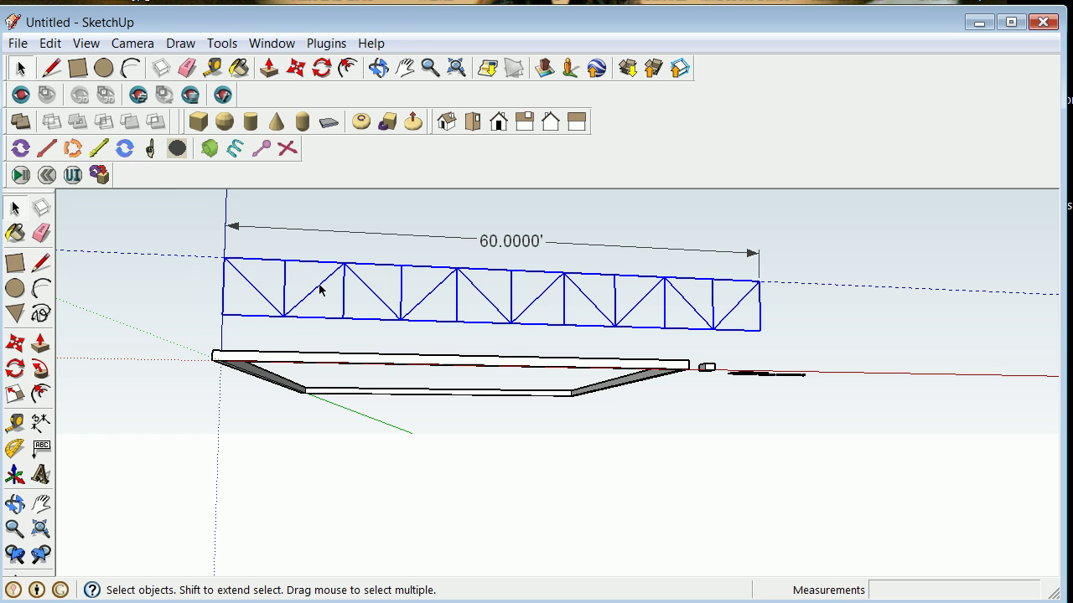
{"action": "double_click", "coordinate": [320, 287]}
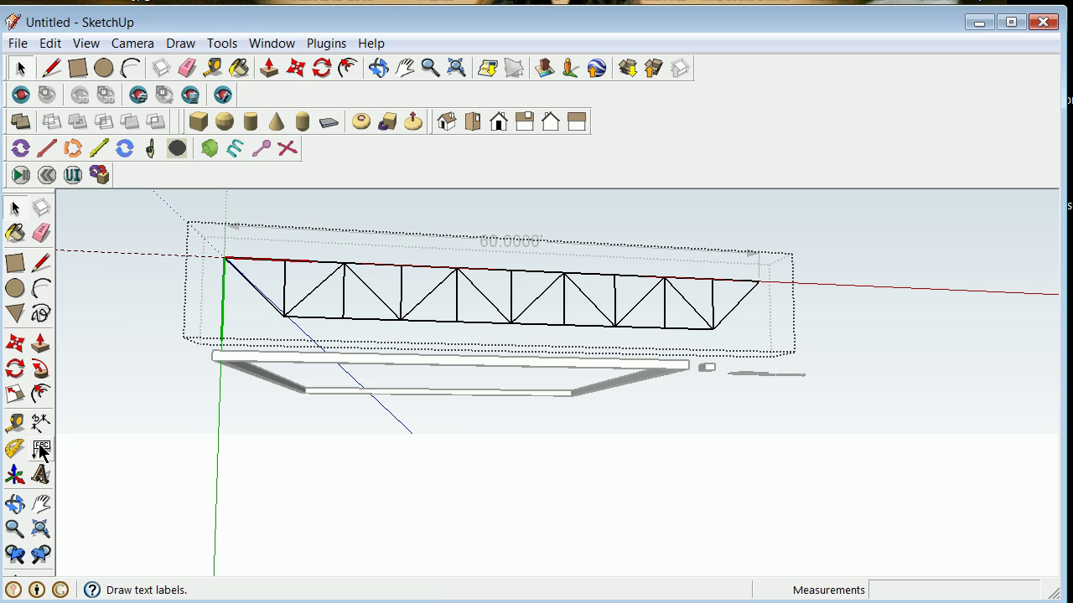
{"action": "left_click", "coordinate": [14, 449]}
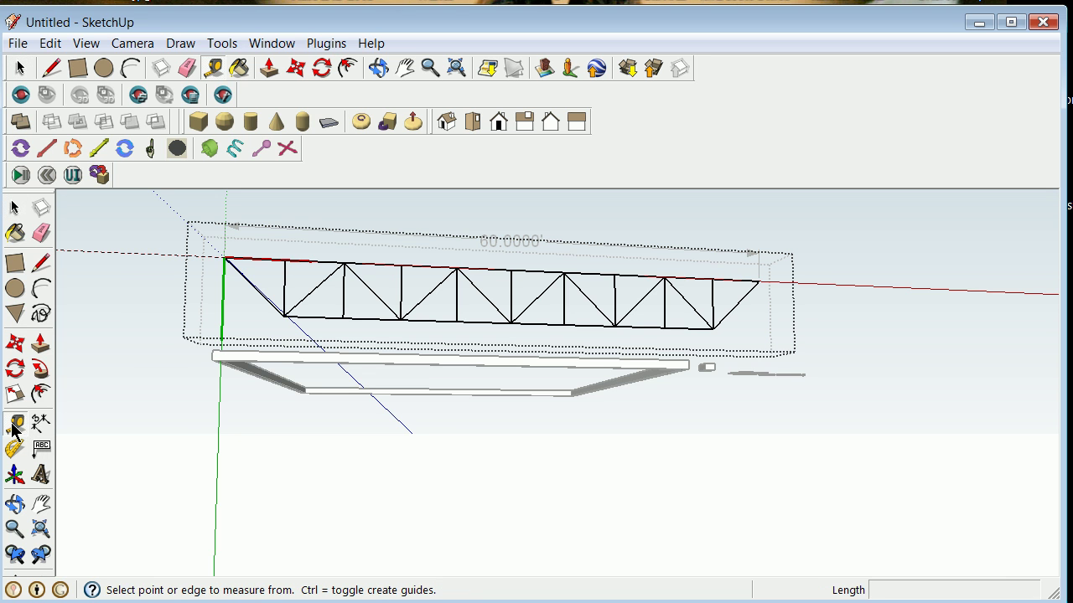
Rescale the truss's top chord to 50', then exit the component
{"action": "left_click", "coordinate": [225, 257]}
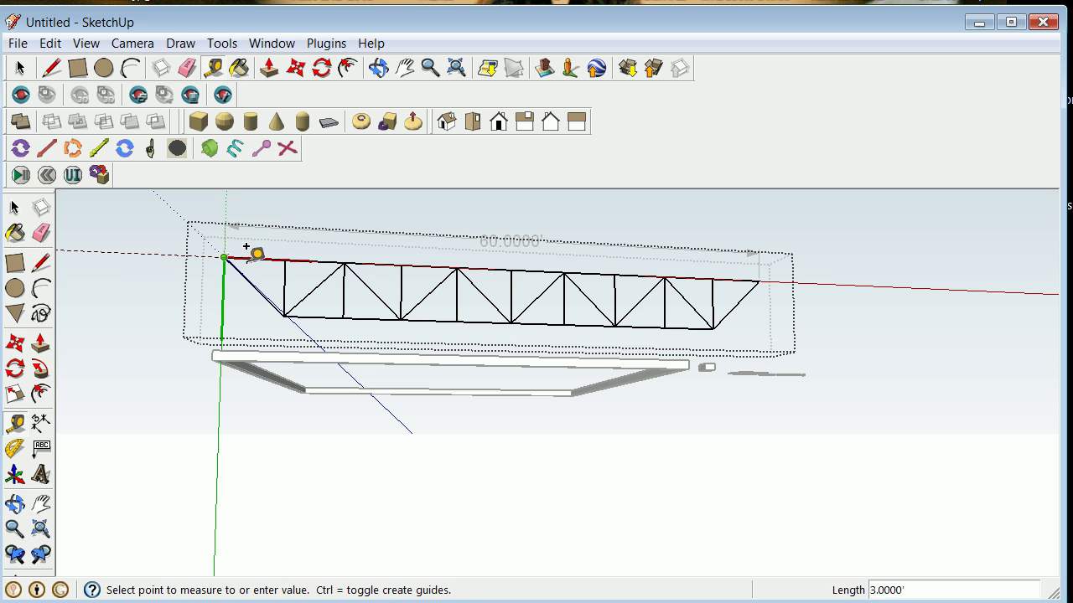
{"action": "left_click", "coordinate": [758, 281]}
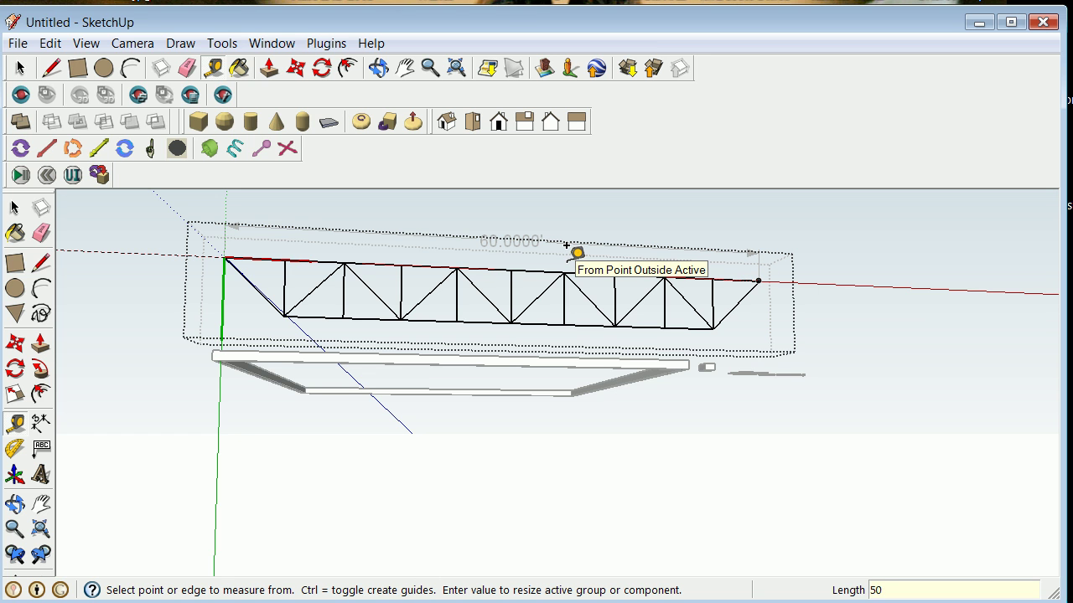
{"action": "key", "text": "Return"}
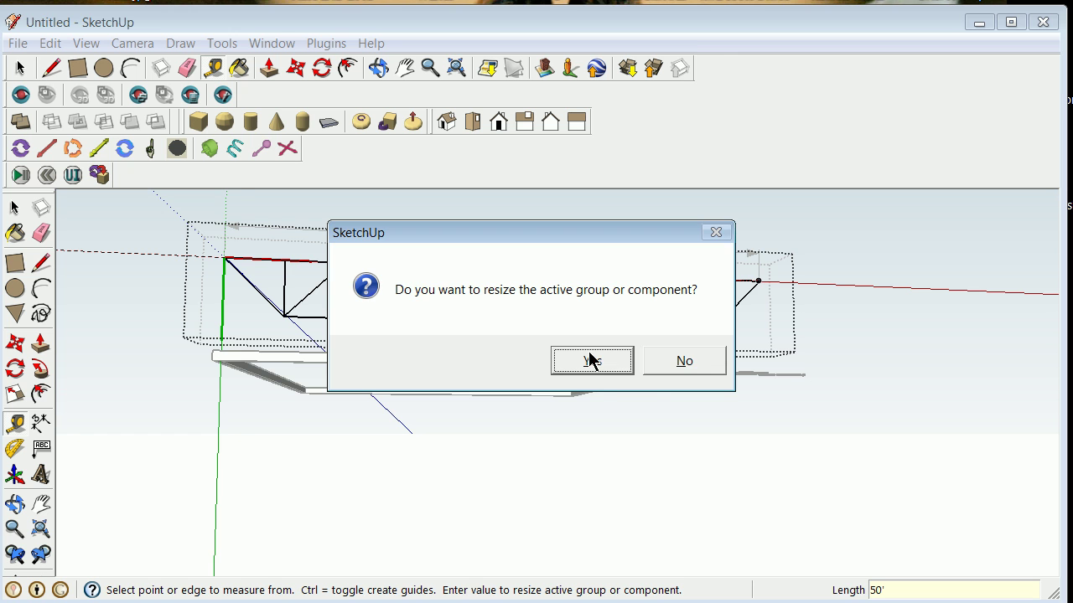
{"action": "left_click", "coordinate": [591, 360]}
{"action": "left_click", "coordinate": [14, 208]}
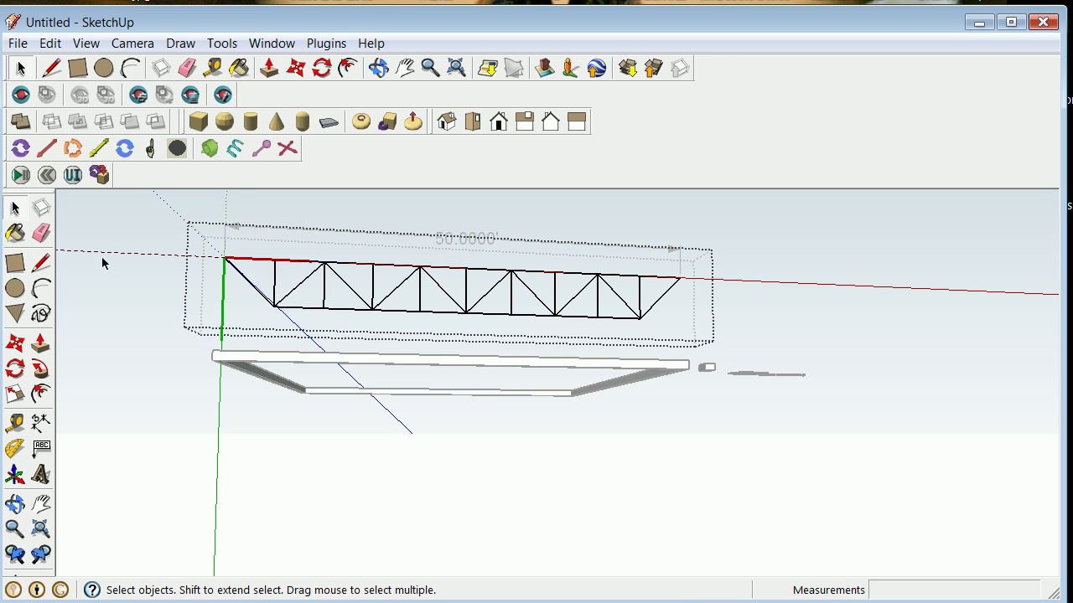
{"action": "left_click", "coordinate": [102, 263]}
{"action": "middle_click_drag", "start_coordinate": [102, 263], "coordinate": [159, 273]}
{"action": "scroll", "coordinate": [325, 325], "scroll_direction": "up", "scroll_amount": 2}
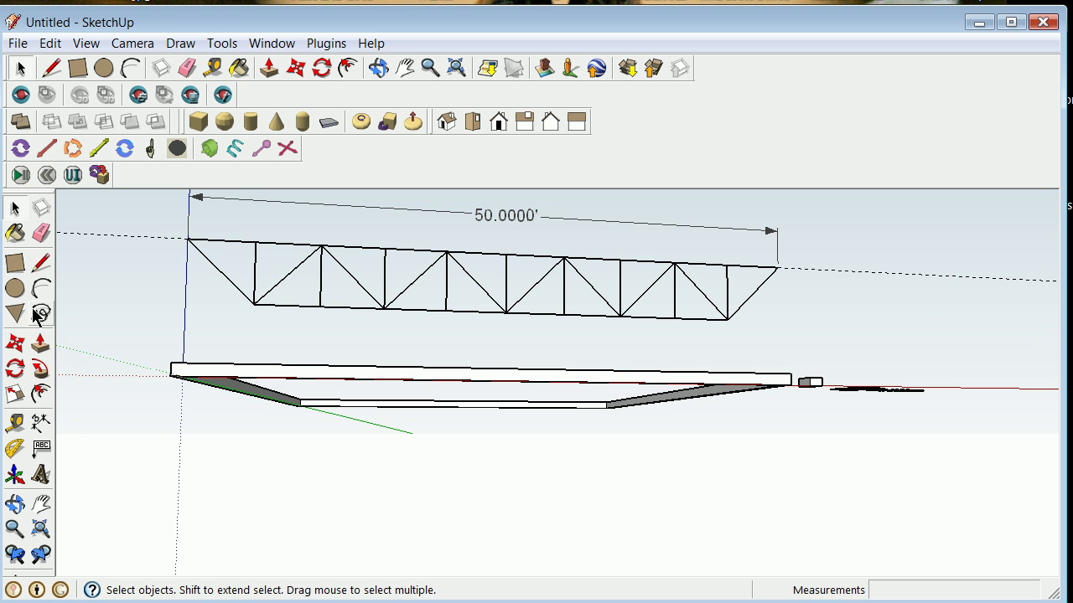
Cancel the unfinished dimension and erase the 50.0000' dimension above the truss
{"action": "left_click", "coordinate": [39, 424]}
{"action": "left_click", "coordinate": [321, 246]}
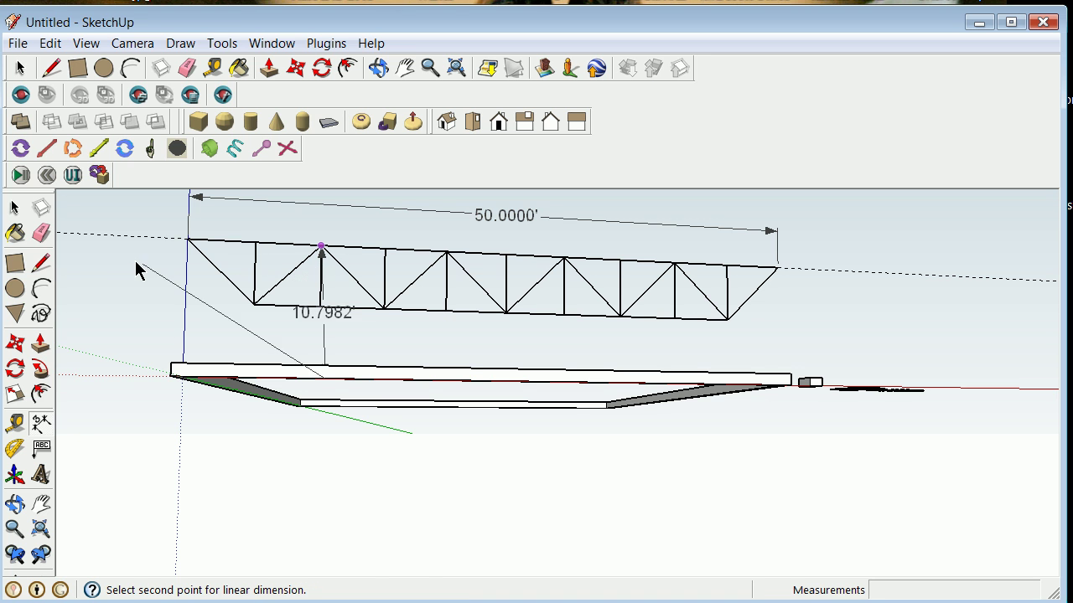
{"action": "left_click", "coordinate": [14, 208]}
{"action": "left_click", "coordinate": [352, 213]}
{"action": "right_click", "coordinate": [354, 211]}
{"action": "left_click", "coordinate": [387, 239]}
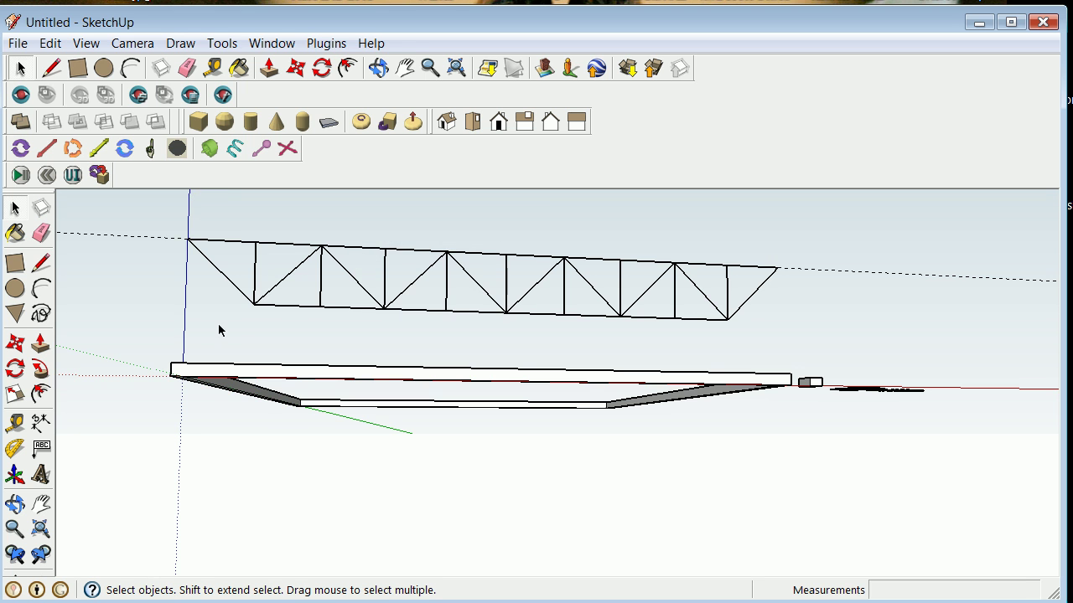
{"action": "scroll", "coordinate": [223, 328], "scroll_direction": "down", "scroll_amount": 2}
{"action": "scroll", "coordinate": [217, 329], "scroll_direction": "down", "scroll_amount": 2}
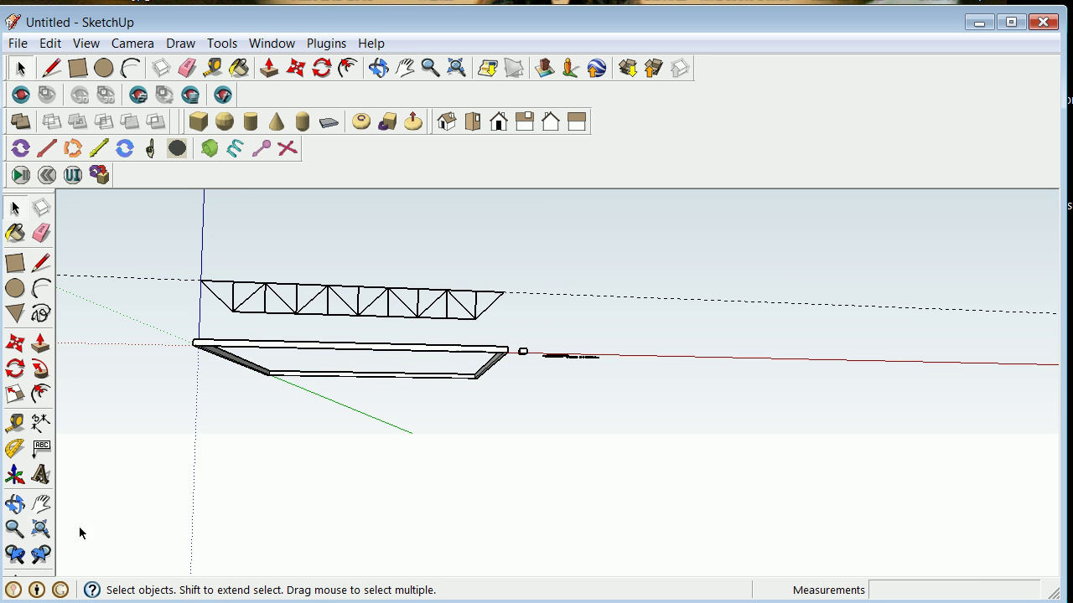
Orbit and zoom to a tilted overhead view of the rectangular frame
{"action": "left_click", "coordinate": [15, 504]}
{"action": "mouse_move", "coordinate": [189, 467]}
{"action": "left_mouse_down"}
{"action": "mouse_move", "coordinate": [335, 586]}
{"action": "mouse_move", "coordinate": [314, 583]}
{"action": "left_mouse_up"}
{"action": "scroll", "coordinate": [199, 462], "scroll_direction": "up", "scroll_amount": 1}
{"action": "scroll", "coordinate": [201, 462], "scroll_direction": "up", "scroll_amount": 2}
{"action": "mouse_move", "coordinate": [202, 460]}
{"action": "left_mouse_down"}
{"action": "mouse_move", "coordinate": [249, 531]}
{"action": "mouse_move", "coordinate": [216, 517]}
{"action": "left_mouse_up"}
{"action": "left_click", "coordinate": [13, 209]}
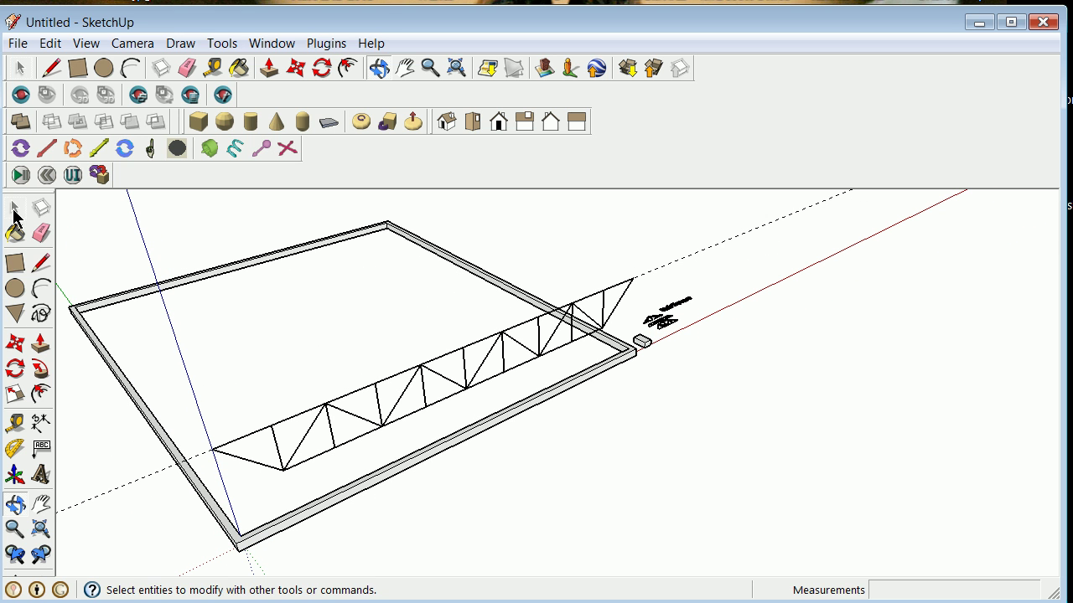
Draw a 50' line from the frame side's midpoint to the opposite side, parallel to the truss
{"action": "left_click", "coordinate": [40, 264]}
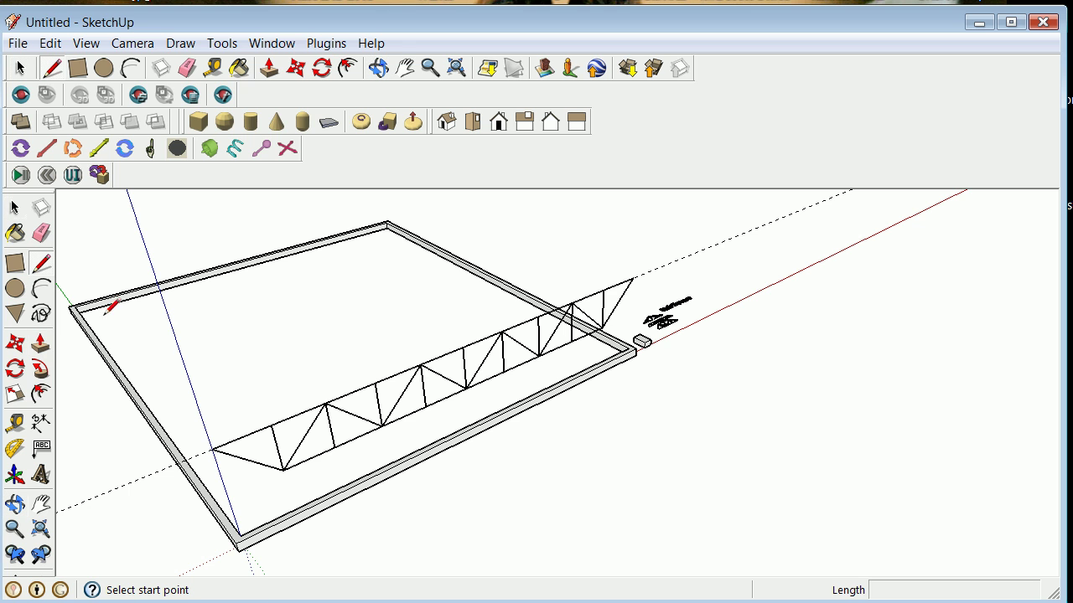
{"action": "left_click", "coordinate": [139, 395]}
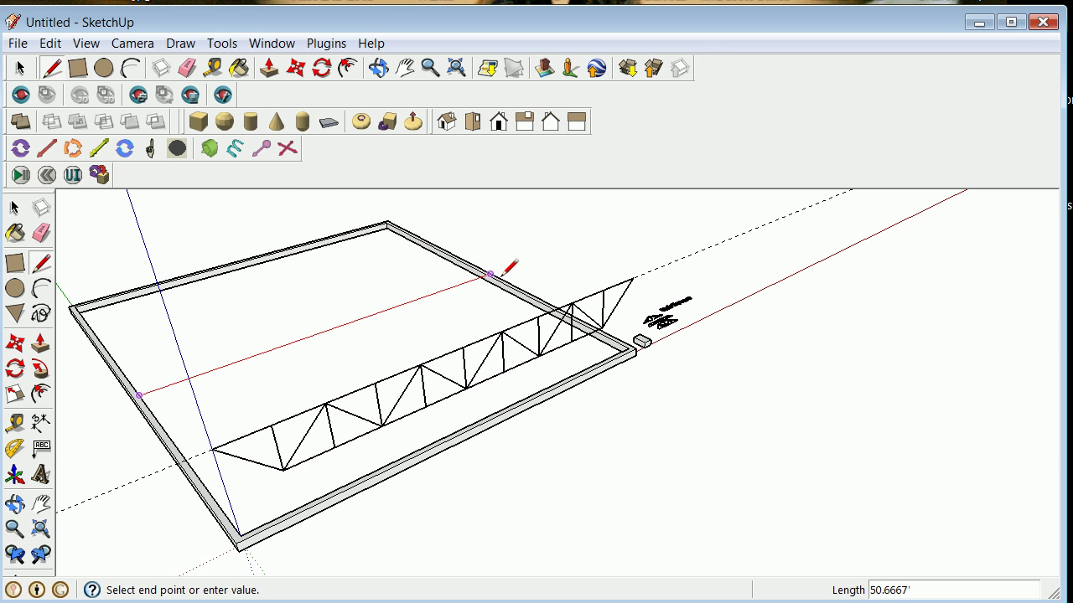
{"action": "scroll", "coordinate": [498, 275], "scroll_direction": "up", "scroll_amount": 5}
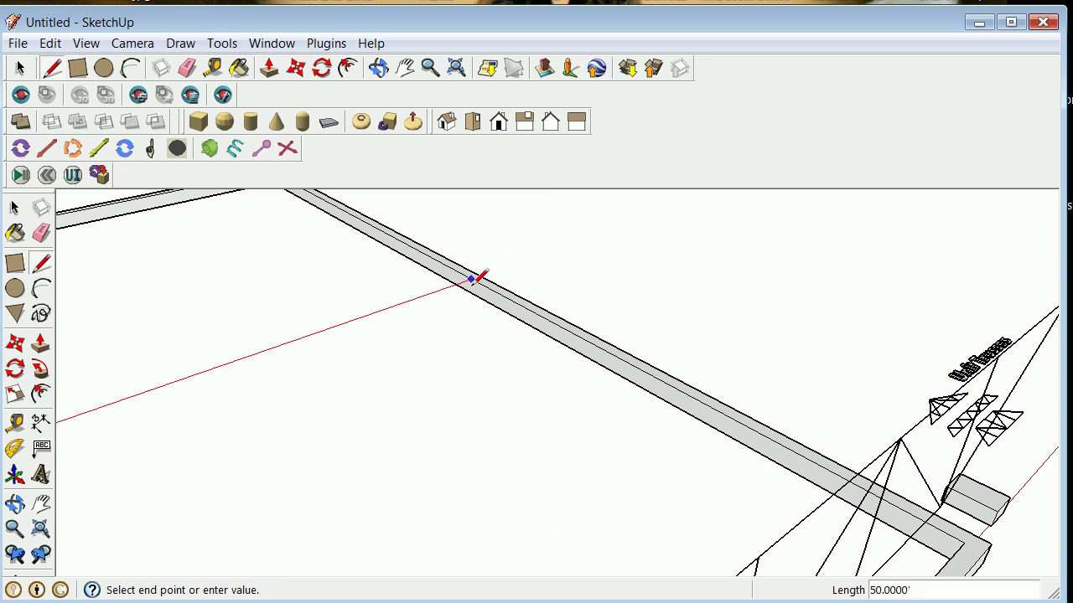
{"action": "scroll", "coordinate": [472, 278], "scroll_direction": "down", "scroll_amount": 3}
{"action": "scroll", "coordinate": [355, 407], "scroll_direction": "down", "scroll_amount": 2}
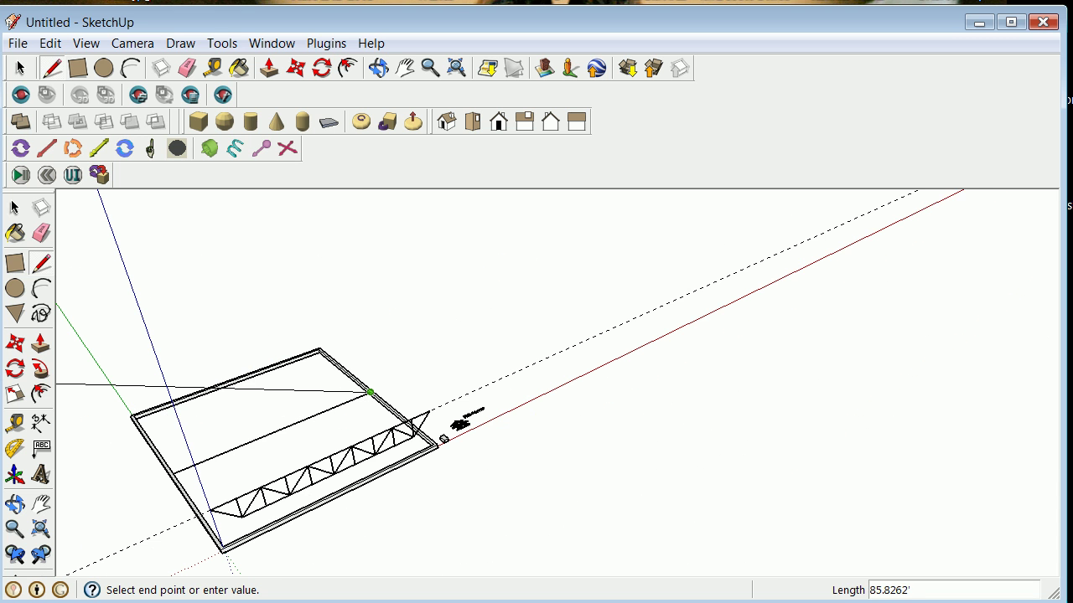
{"action": "left_click", "coordinate": [14, 207]}
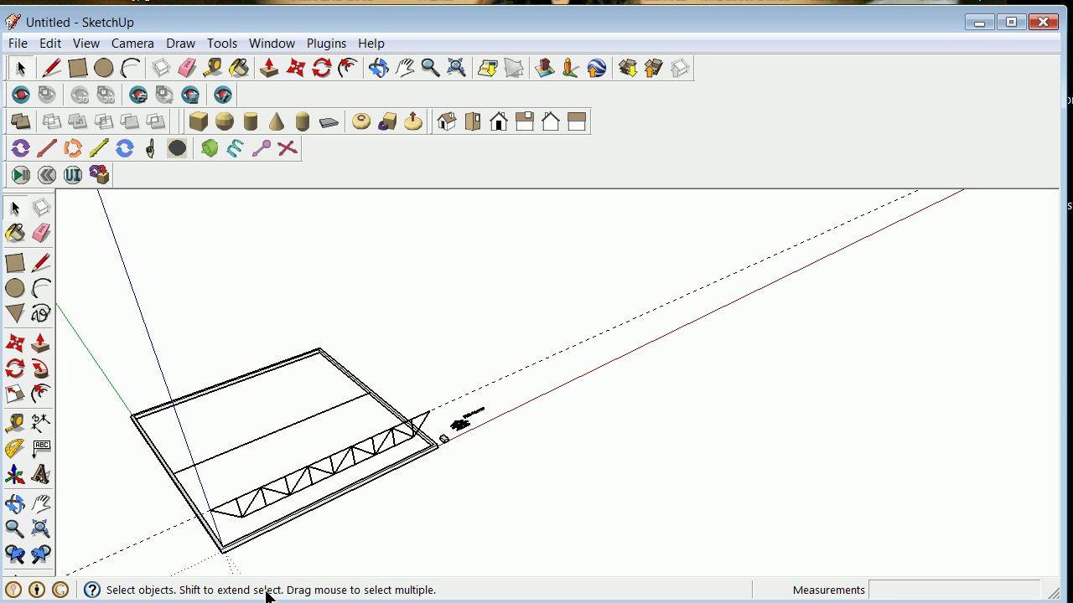
{"action": "scroll", "coordinate": [260, 562], "scroll_direction": "up", "scroll_amount": 3}
Move the truss 31.5558' by its left end onto the frame's left side, on the new line
{"action": "left_click", "coordinate": [173, 454]}
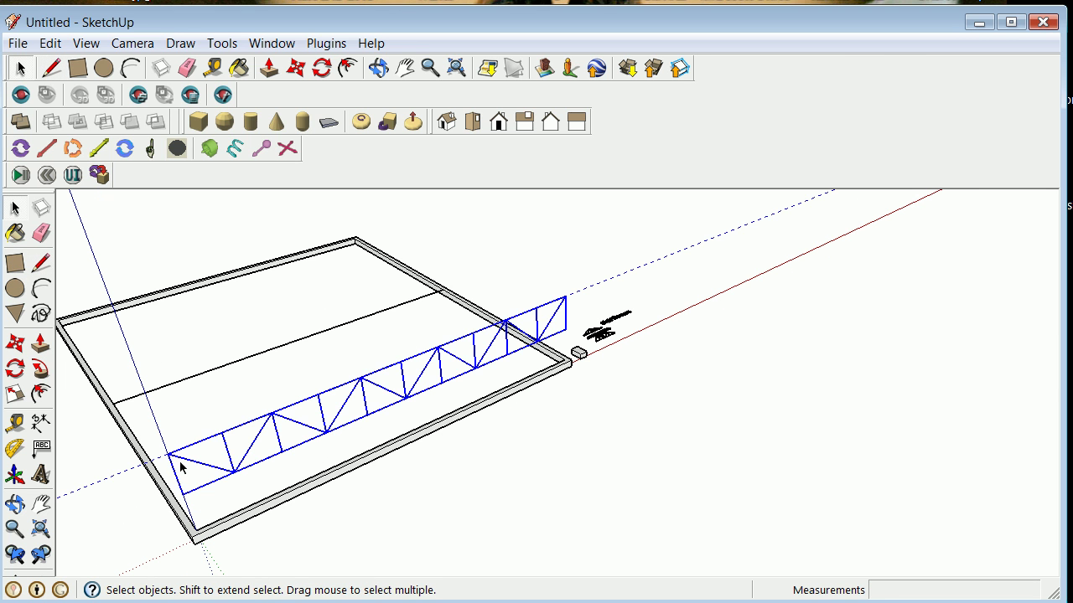
{"action": "left_click", "coordinate": [14, 343]}
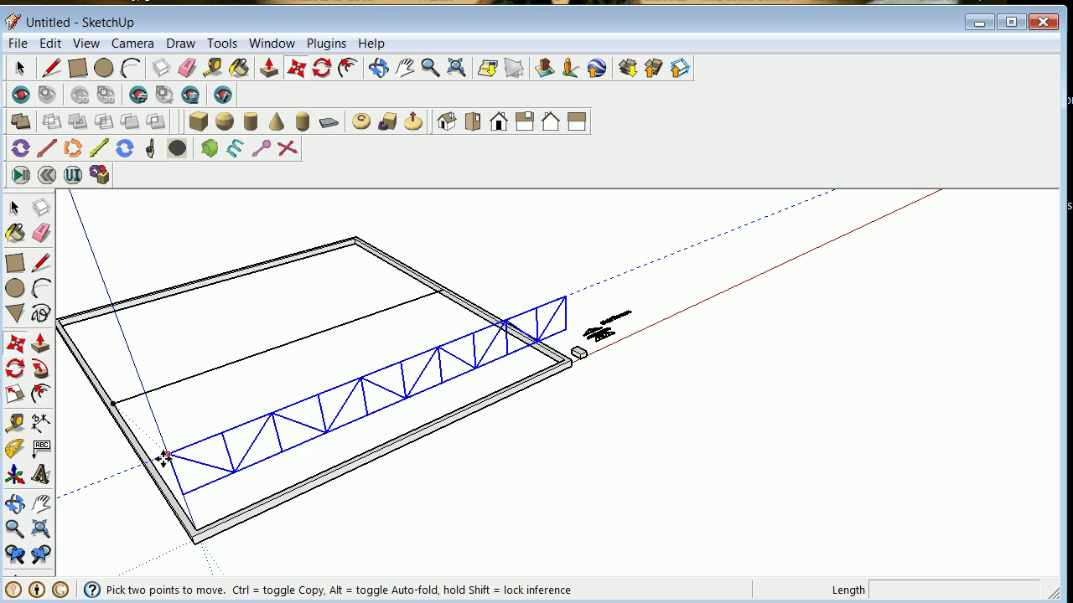
{"action": "left_click", "coordinate": [174, 455]}
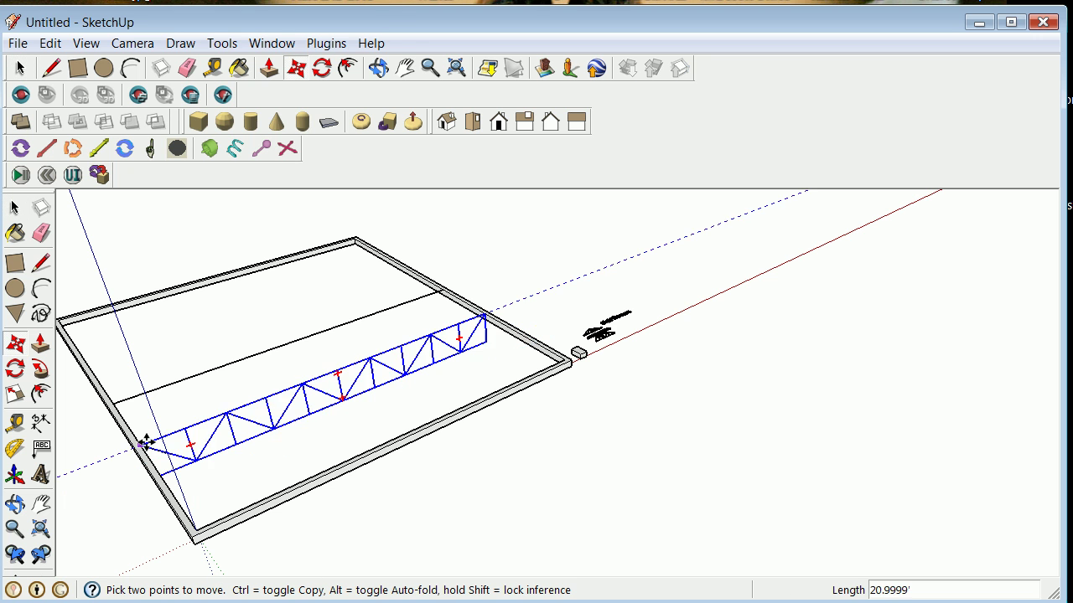
{"action": "left_click", "coordinate": [114, 406]}
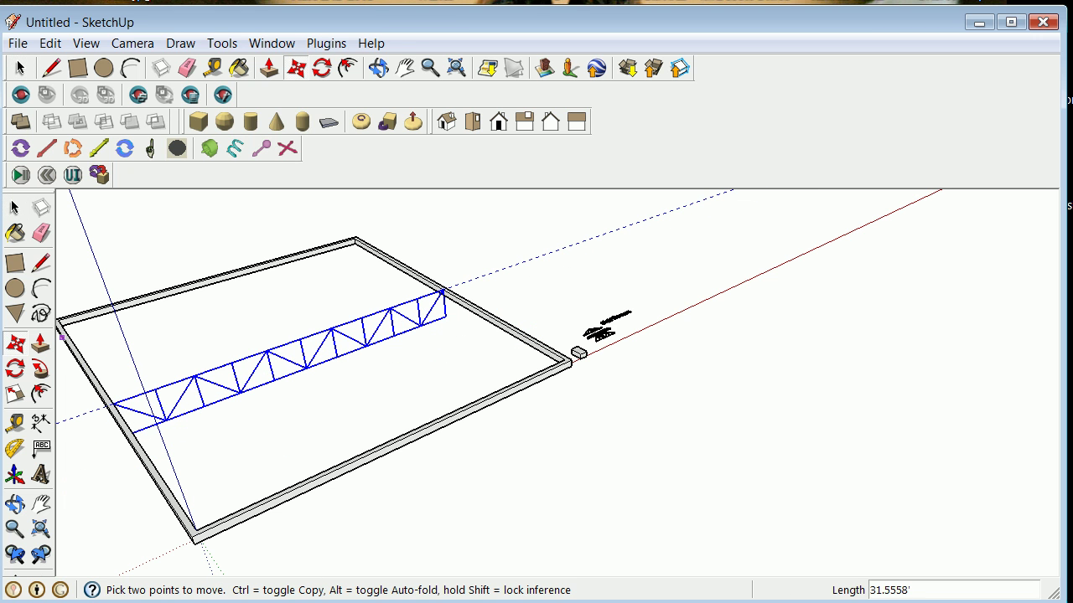
{"action": "left_click", "coordinate": [14, 208]}
{"action": "left_click", "coordinate": [443, 252]}
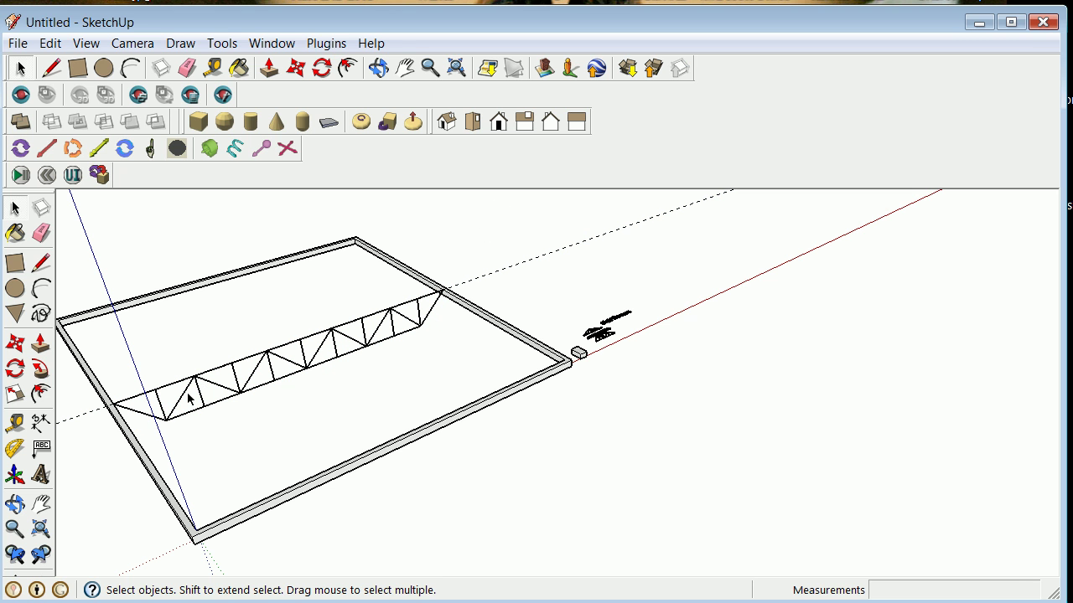
{"action": "left_click", "coordinate": [14, 503]}
Select and erase the truss's top chord edge, then undo to restore it
{"action": "left_click_drag", "start_coordinate": [287, 510], "coordinate": [255, 475]}
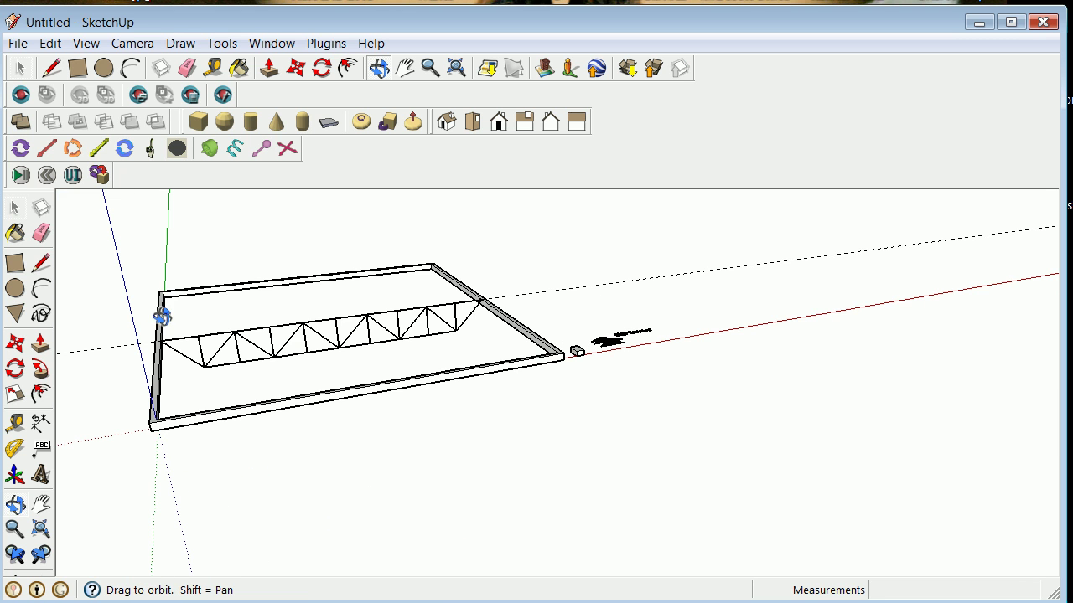
{"action": "scroll", "coordinate": [168, 318], "scroll_direction": "up", "scroll_amount": 4}
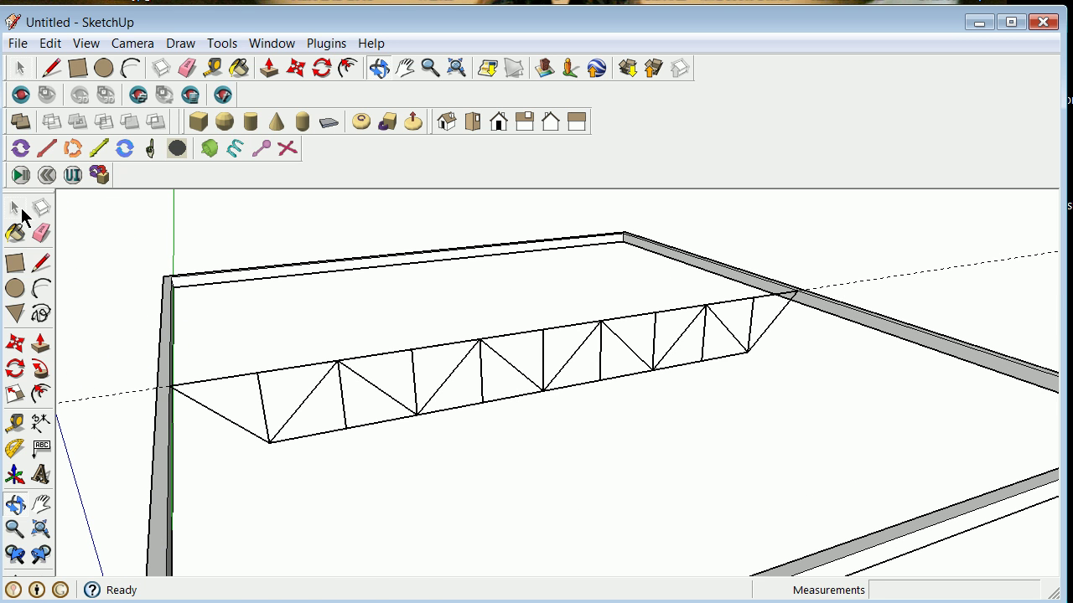
{"action": "left_click", "coordinate": [14, 207]}
{"action": "left_click", "coordinate": [220, 379]}
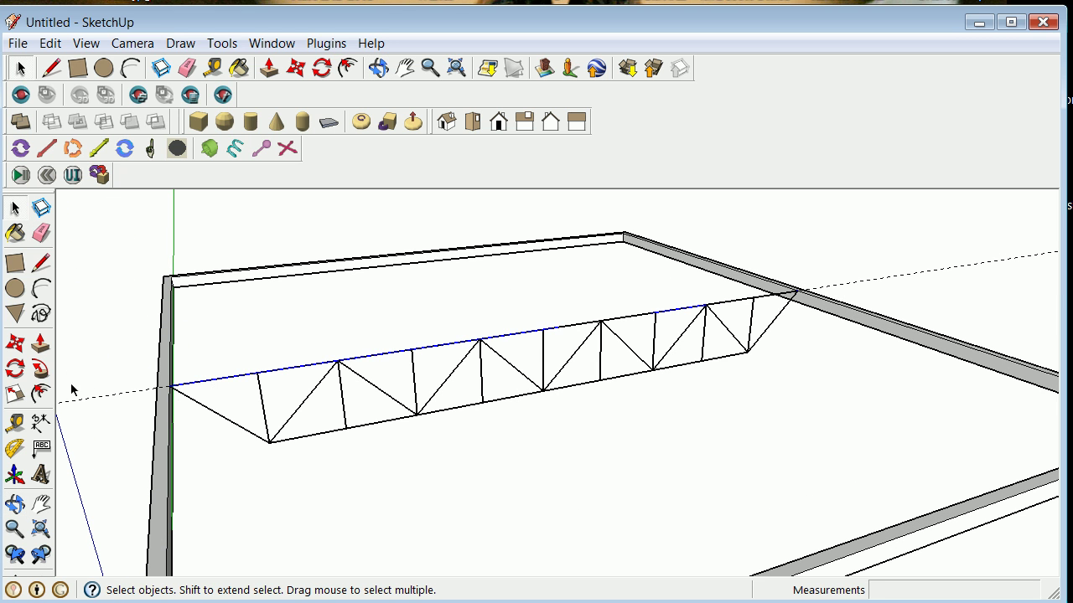
{"action": "left_click", "coordinate": [334, 443]}
{"action": "right_click", "coordinate": [445, 349]}
{"action": "left_click", "coordinate": [492, 375]}
{"action": "key", "text": "ctrl+z"}
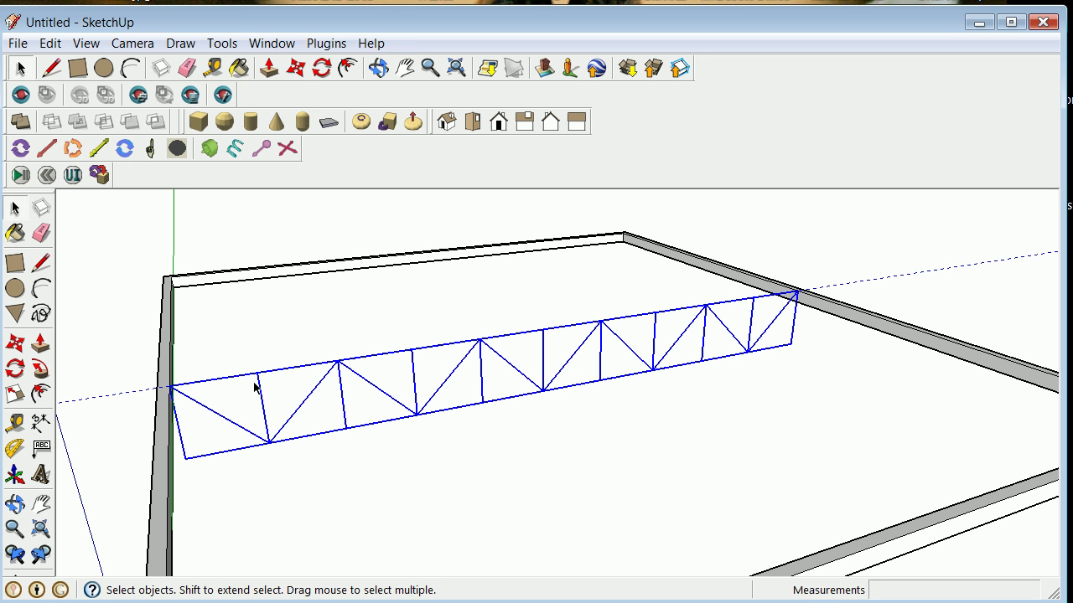
Copy the truss 6' with Move plus Ctrl and array it into five copies
{"action": "left_click", "coordinate": [13, 342]}
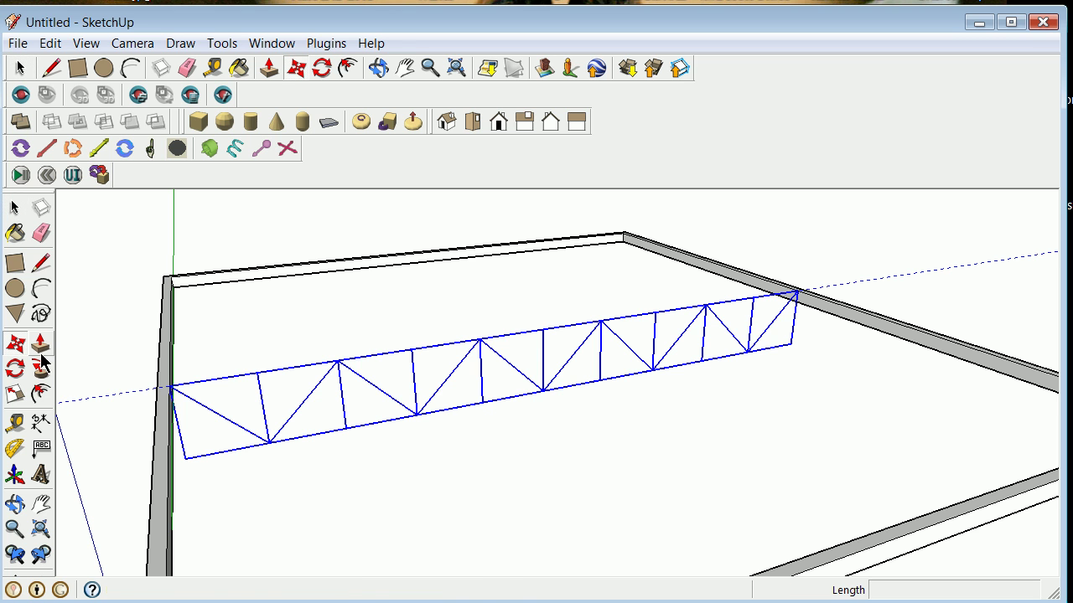
{"action": "left_click", "coordinate": [170, 387]}
{"action": "key", "text": "ctrl"}
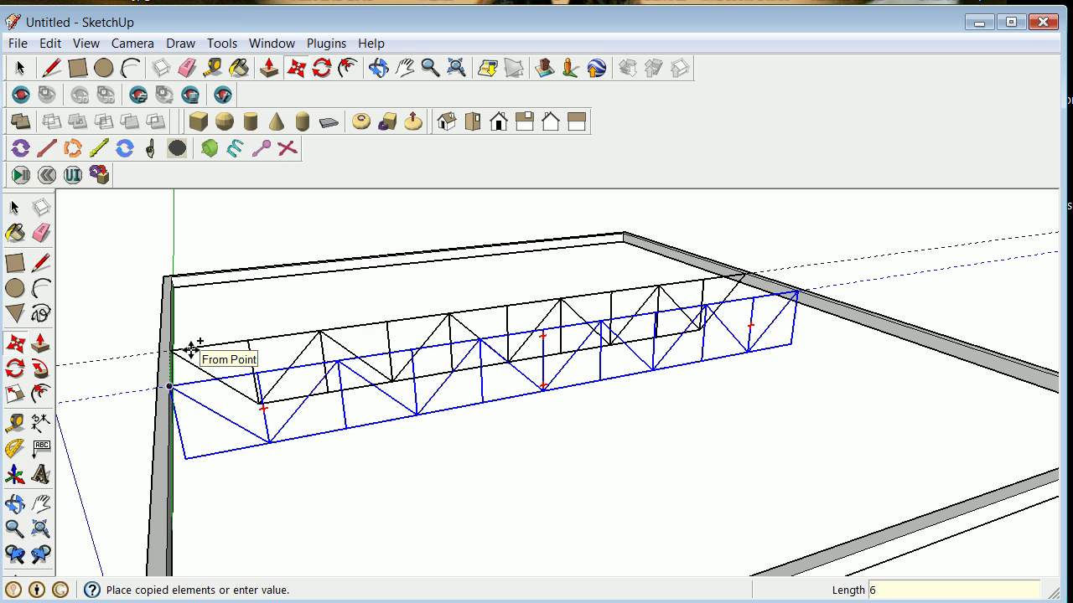
{"action": "key", "text": "Return"}
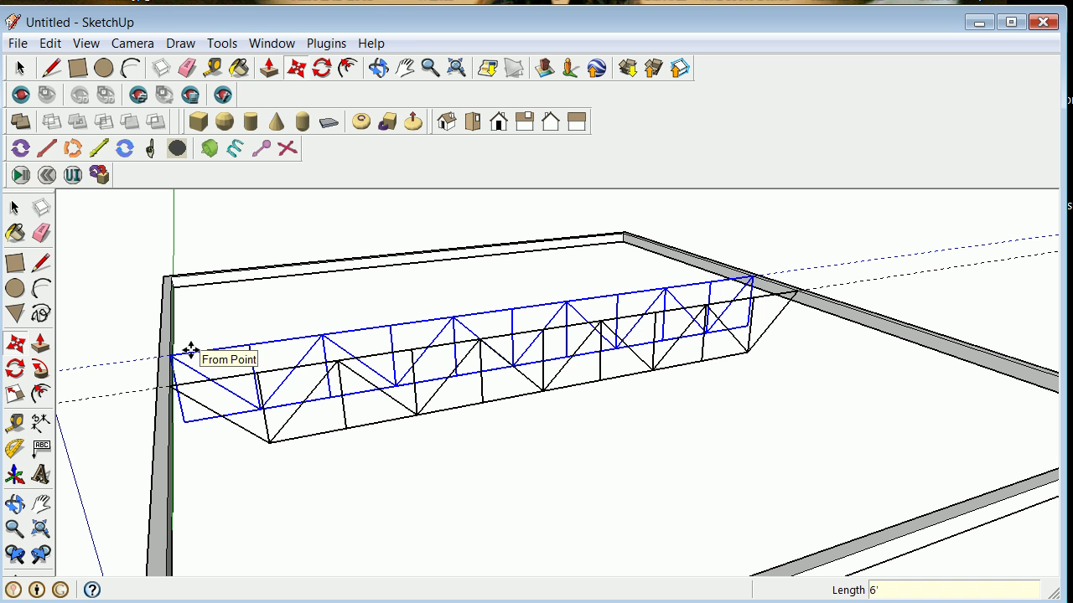
{"action": "type", "text": "5x"}
{"action": "key", "text": "Return"}
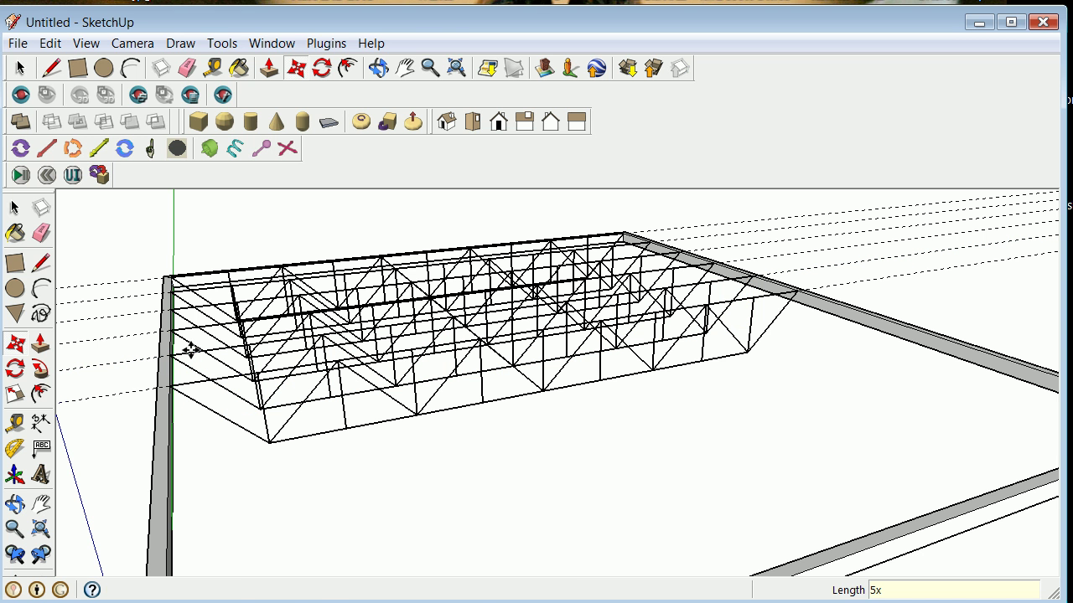
{"action": "left_click", "coordinate": [15, 502]}
{"action": "mouse_move", "coordinate": [75, 482]}
{"action": "left_mouse_down"}
{"action": "mouse_move", "coordinate": [575, 506]}
{"action": "mouse_move", "coordinate": [612, 479]}
{"action": "mouse_move", "coordinate": [529, 418]}
{"action": "left_mouse_up"}
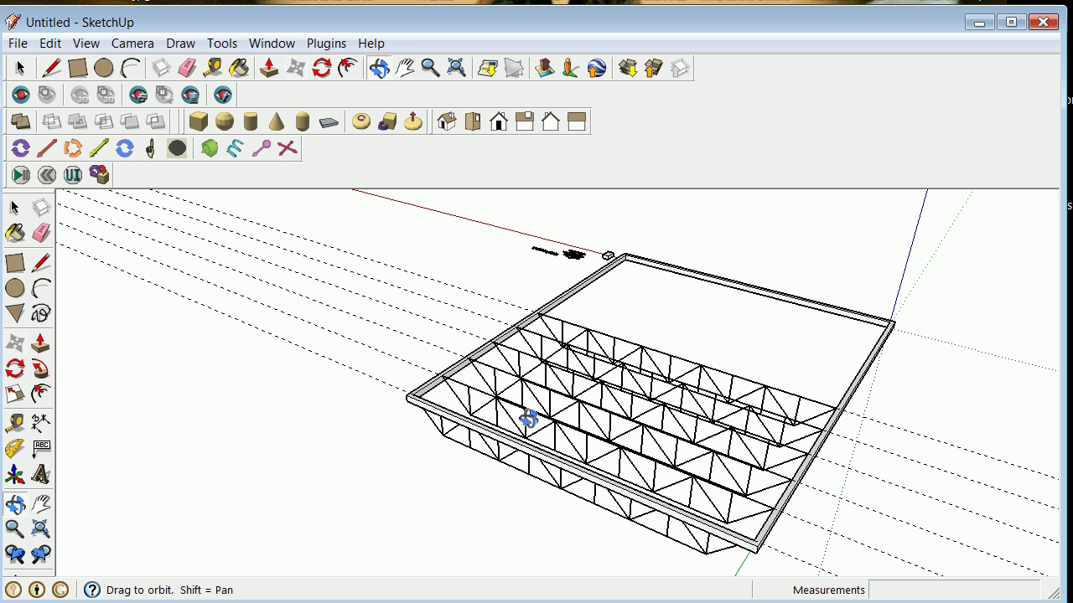
Select the bottom truss, briefly enter and exit its group, then select the upper truss
{"action": "left_click", "coordinate": [10, 209]}
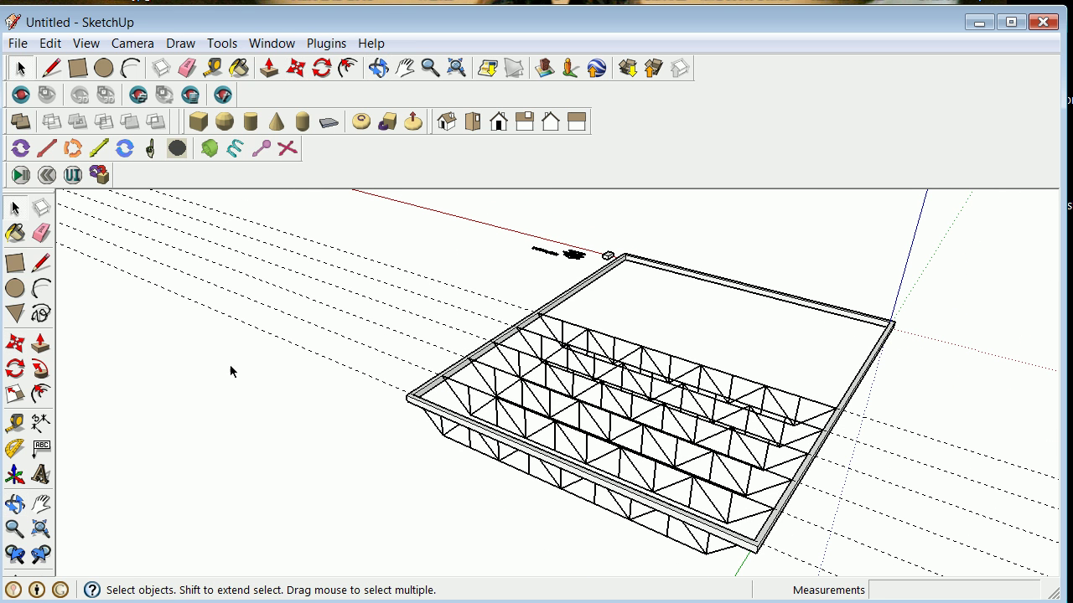
{"action": "left_click", "coordinate": [365, 381]}
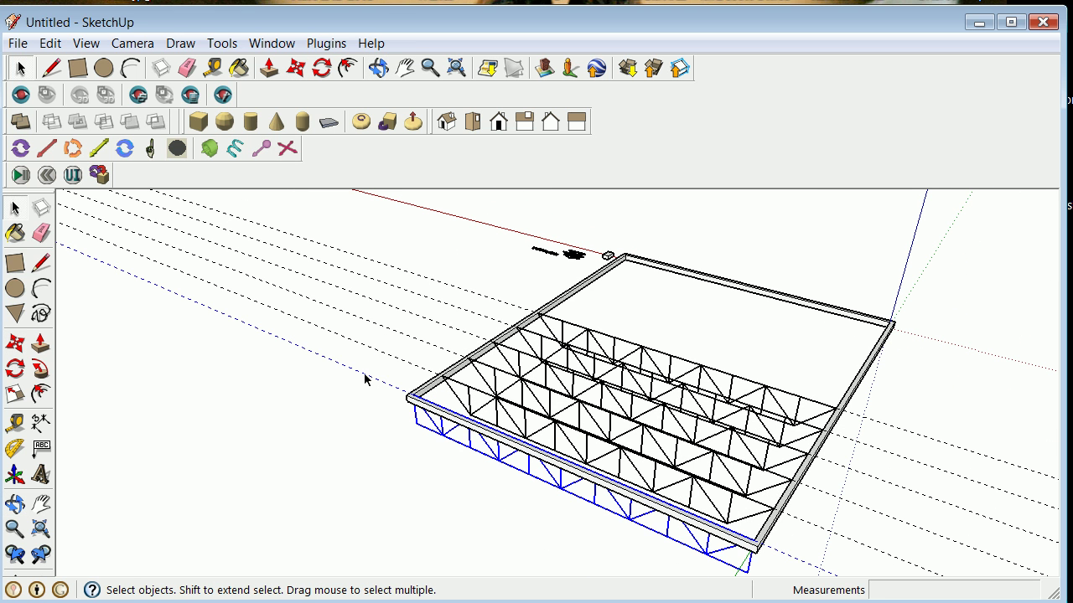
{"action": "double_click", "coordinate": [365, 380]}
{"action": "left_click", "coordinate": [310, 394]}
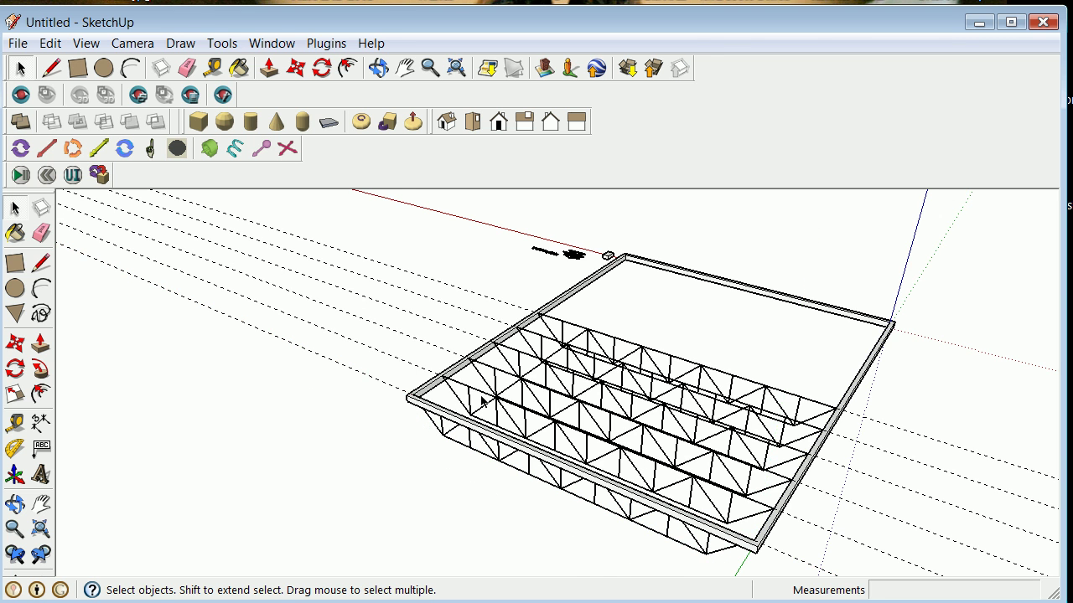
{"action": "scroll", "coordinate": [621, 343], "scroll_direction": "up", "scroll_amount": 5}
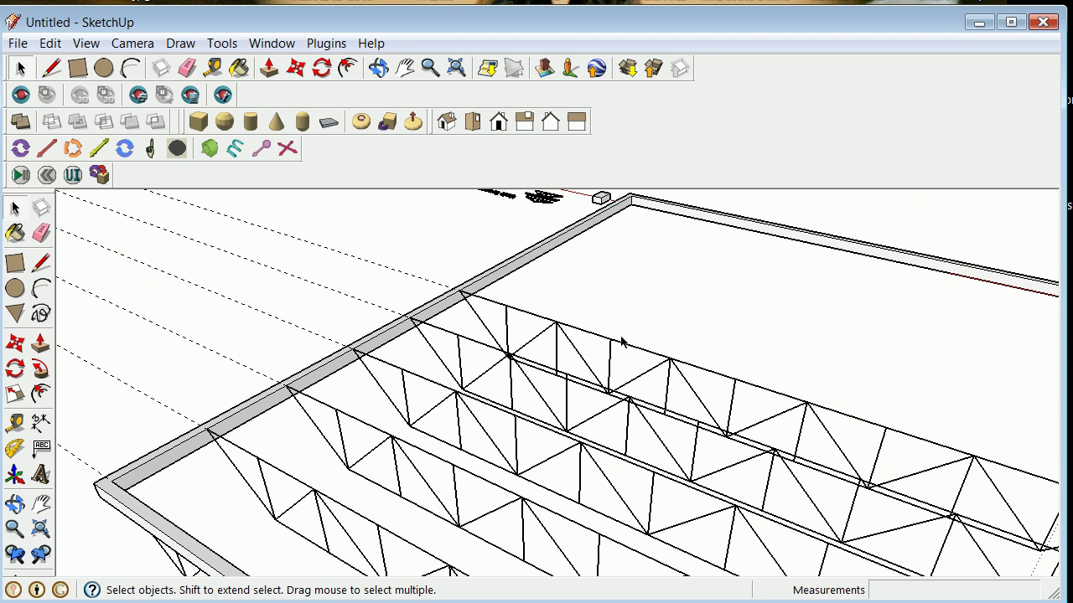
{"action": "left_click", "coordinate": [564, 329]}
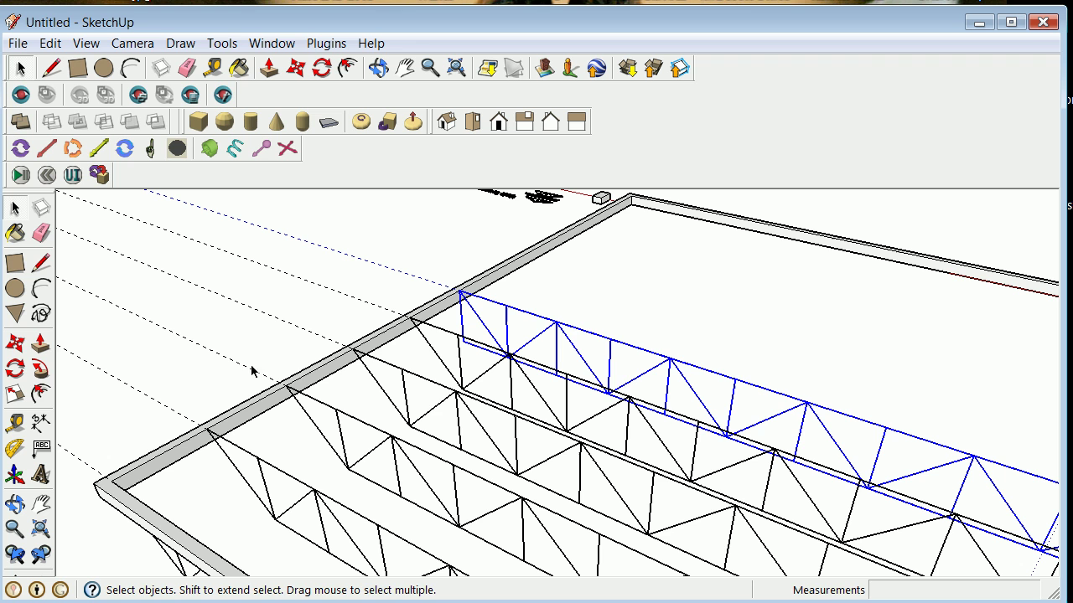
Copy the upper truss onto the wall edge and array it into five 6'-spaced copies
{"action": "left_click", "coordinate": [14, 351]}
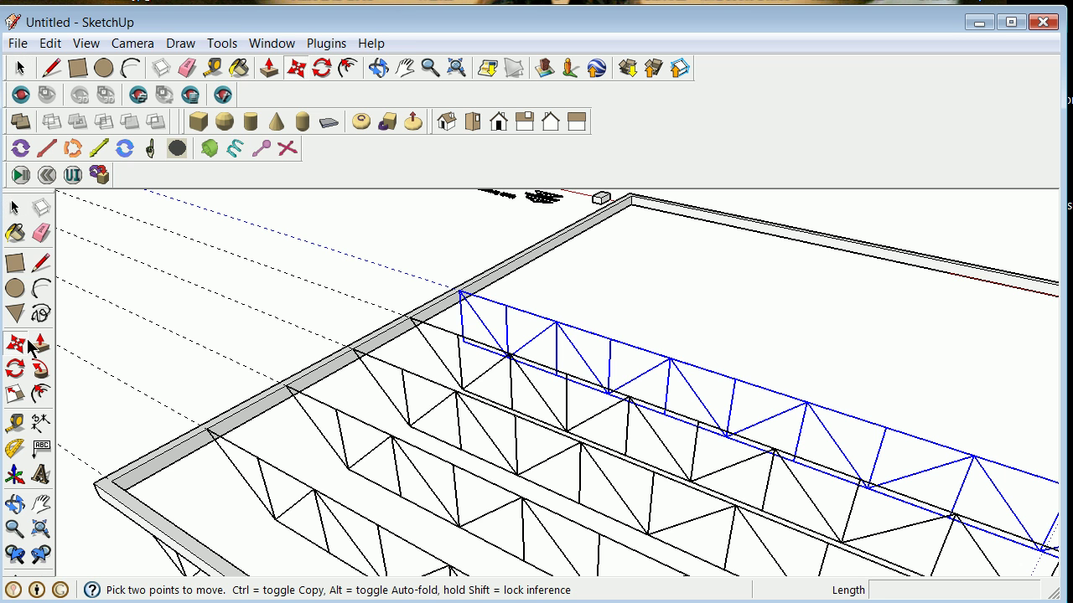
{"action": "left_click", "coordinate": [460, 292], "text": "ctrl"}
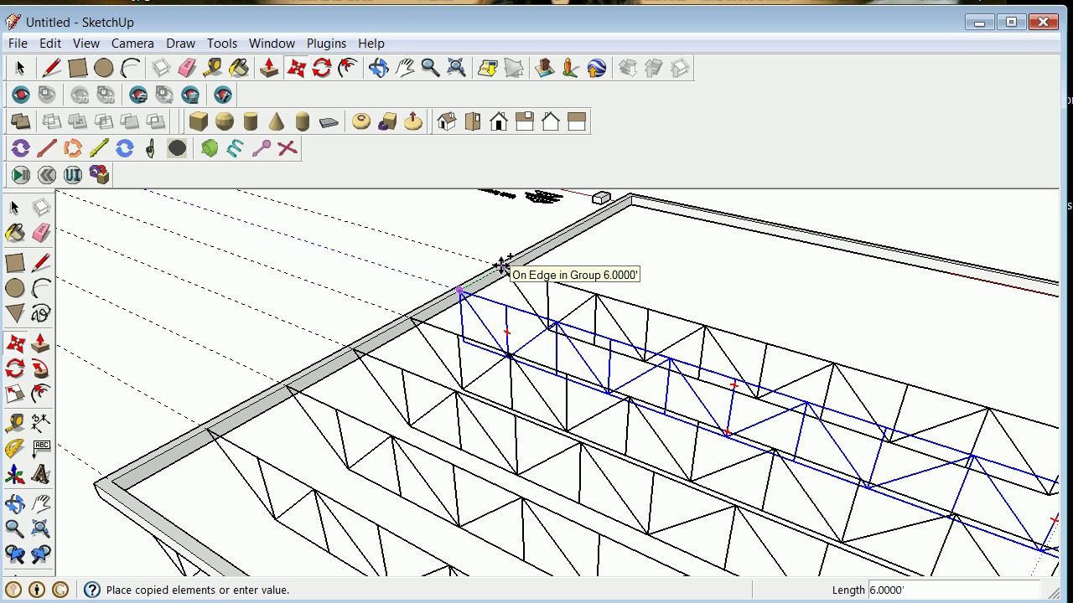
{"action": "left_click", "coordinate": [501, 266]}
{"action": "type", "text": "5"}
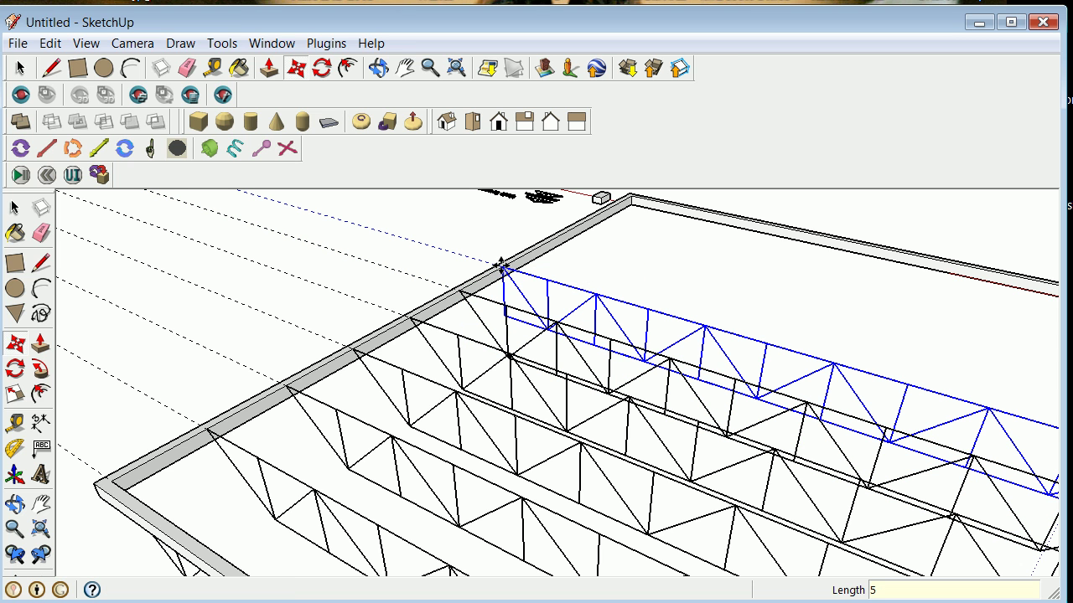
{"action": "type", "text": "x"}
{"action": "key", "text": "Return"}
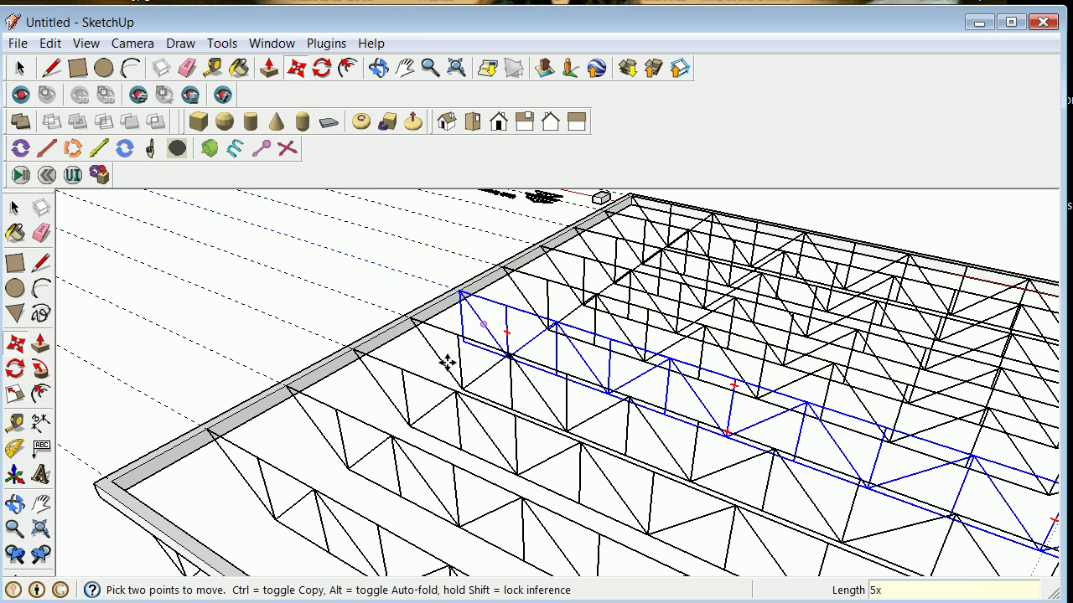
{"action": "scroll", "coordinate": [156, 326], "scroll_direction": "down", "scroll_amount": 5}
{"action": "left_click", "coordinate": [14, 207]}
{"action": "scroll", "coordinate": [116, 372], "scroll_direction": "down", "scroll_amount": 2}
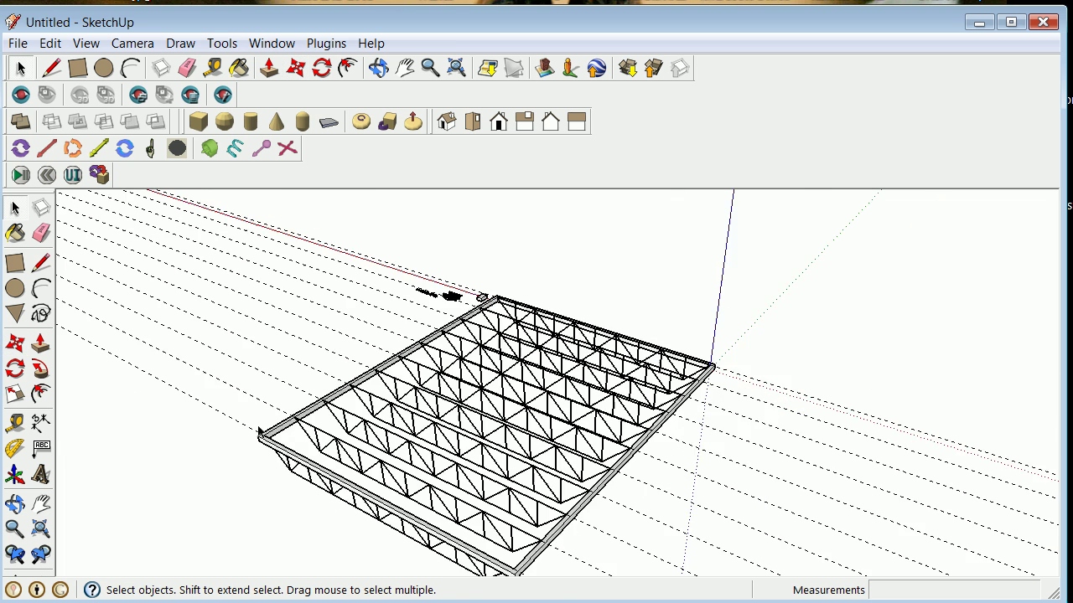
{"action": "scroll", "coordinate": [116, 372], "scroll_direction": "down", "scroll_amount": 2}
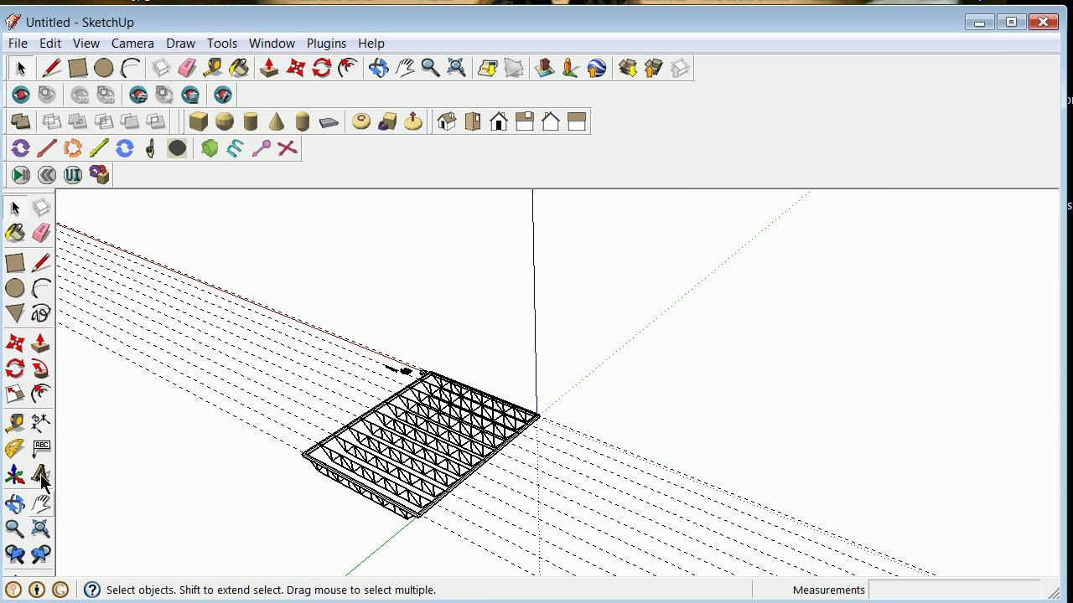
Orbit and zoom to a low side view of the truss array, then open the Window menu
{"action": "left_click", "coordinate": [15, 502]}
{"action": "mouse_move", "coordinate": [218, 515]}
{"action": "left_mouse_down"}
{"action": "mouse_move", "coordinate": [438, 345]}
{"action": "mouse_move", "coordinate": [352, 472]}
{"action": "left_mouse_up"}
{"action": "scroll", "coordinate": [515, 538], "scroll_direction": "up", "scroll_amount": 3}
{"action": "mouse_move", "coordinate": [278, 443]}
{"action": "left_mouse_down"}
{"action": "mouse_move", "coordinate": [412, 407]}
{"action": "mouse_move", "coordinate": [478, 361]}
{"action": "mouse_move", "coordinate": [497, 383]}
{"action": "mouse_move", "coordinate": [455, 439]}
{"action": "mouse_move", "coordinate": [373, 460]}
{"action": "left_mouse_up"}
{"action": "scroll", "coordinate": [374, 457], "scroll_direction": "down", "scroll_amount": 5}
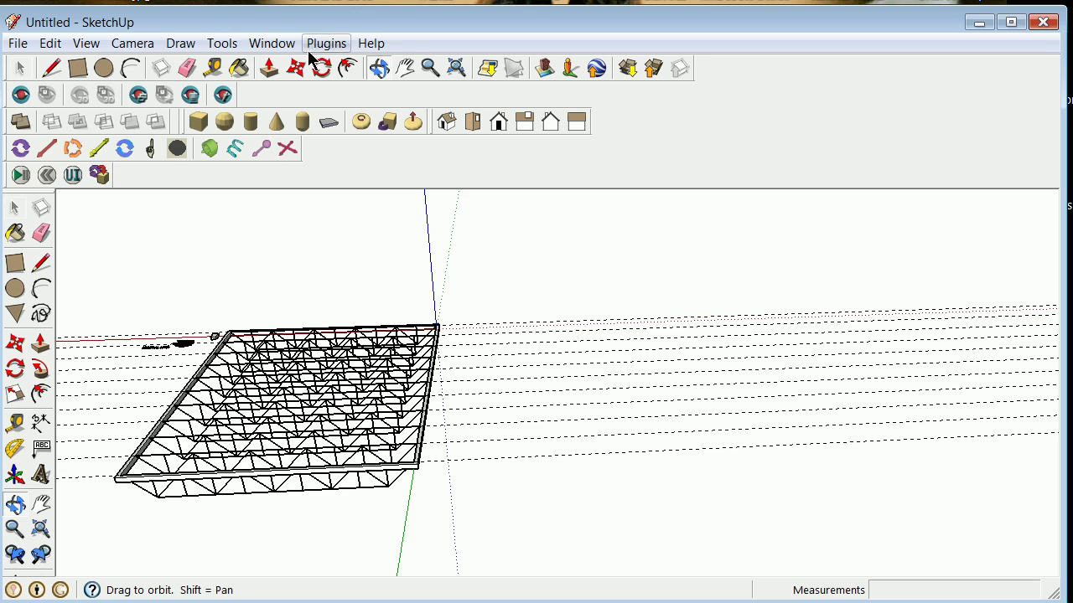
{"action": "scroll", "coordinate": [170, 477], "scroll_direction": "up", "scroll_amount": 3}
{"action": "scroll", "coordinate": [170, 466], "scroll_direction": "up", "scroll_amount": 2}
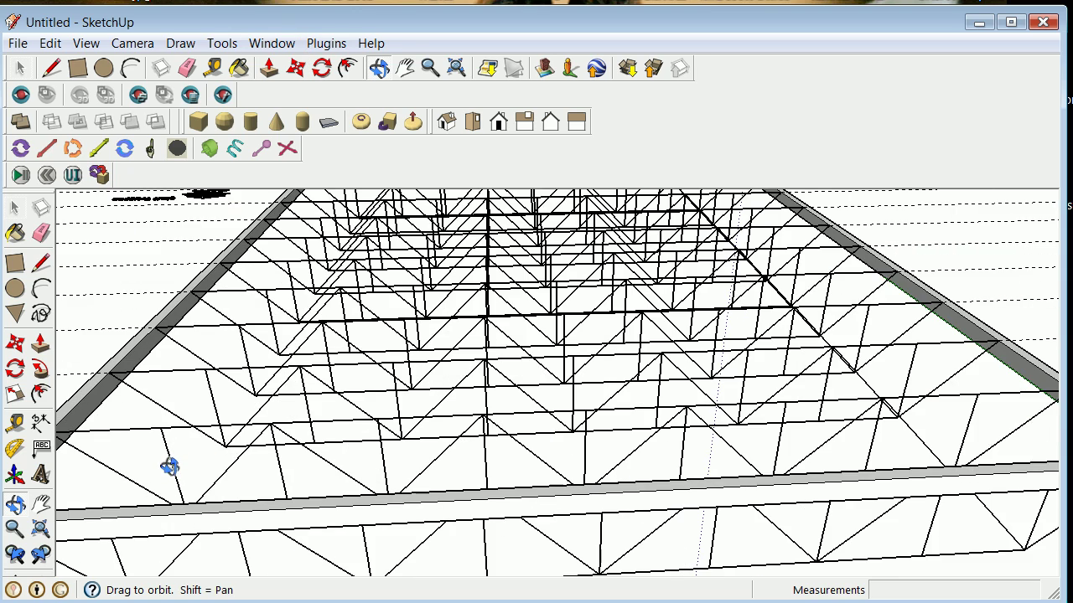
{"action": "scroll", "coordinate": [176, 461], "scroll_direction": "down", "scroll_amount": 3}
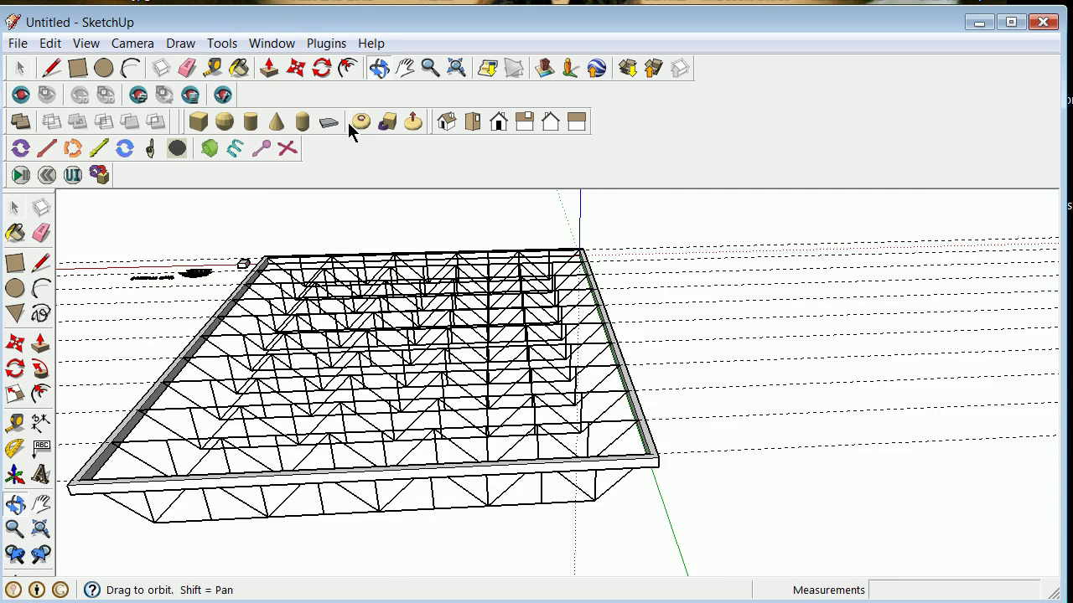
{"action": "left_click", "coordinate": [273, 44]}
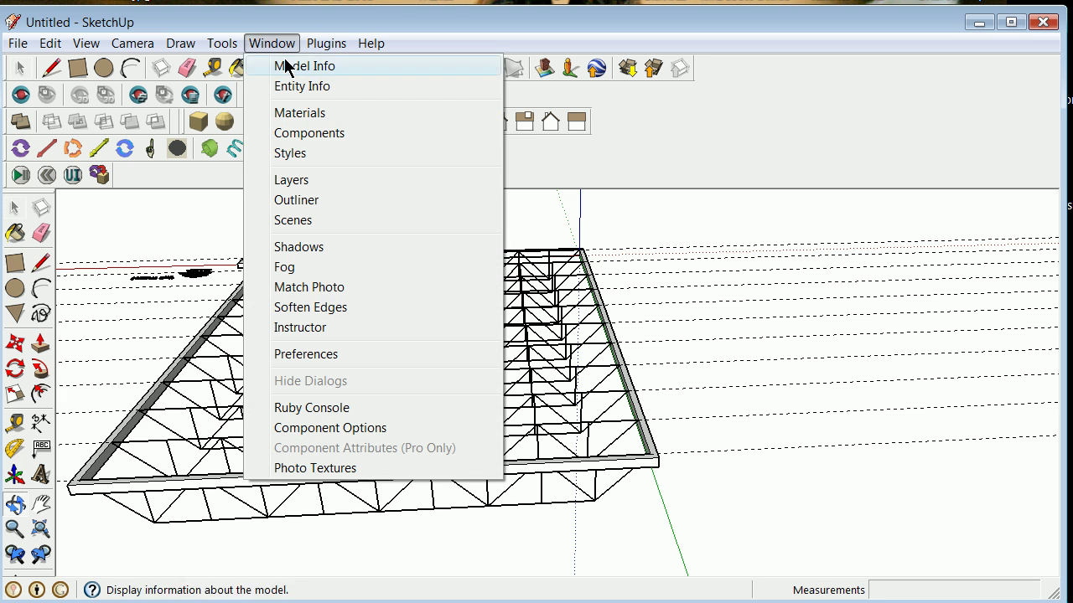
Add a layer named 'sheathing' in the Layers panel and close the panel
{"action": "left_click", "coordinate": [305, 179]}
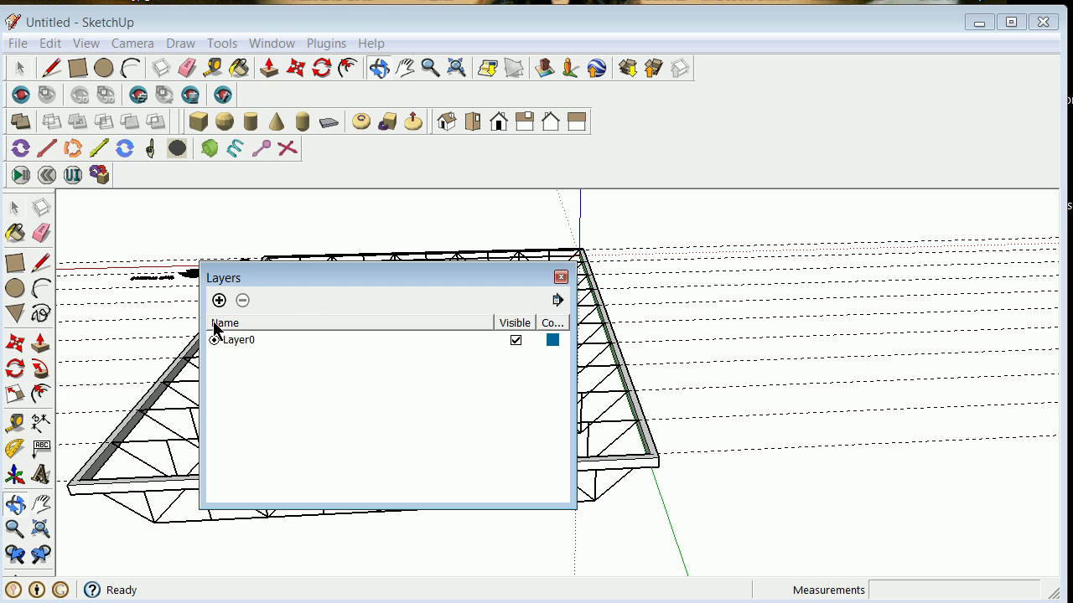
{"action": "left_click", "coordinate": [218, 300]}
{"action": "type", "text": "sheathing"}
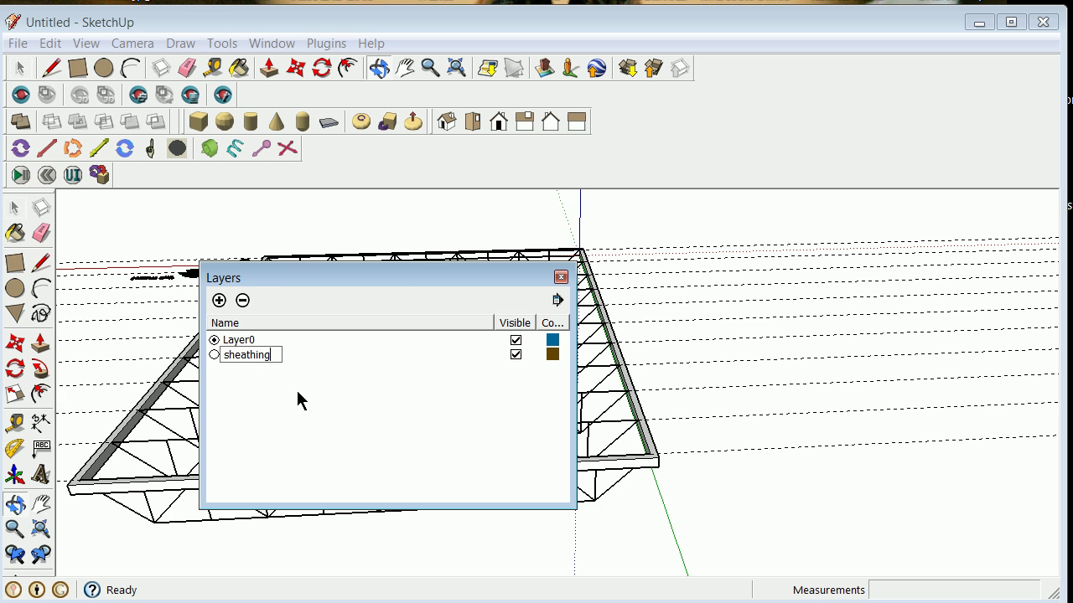
{"action": "key", "text": "Return"}
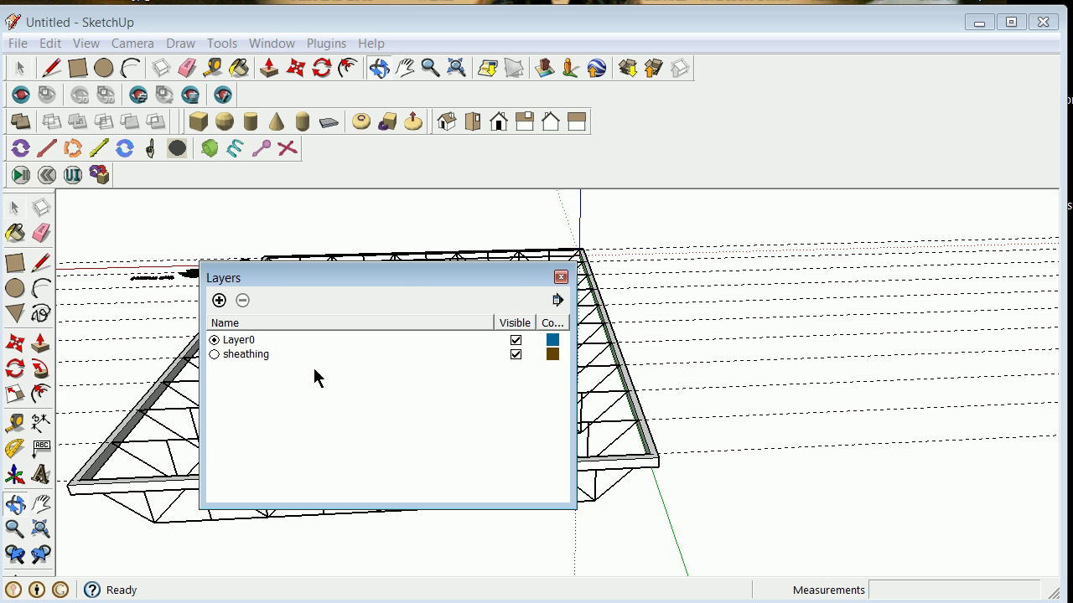
{"action": "left_click", "coordinate": [560, 277]}
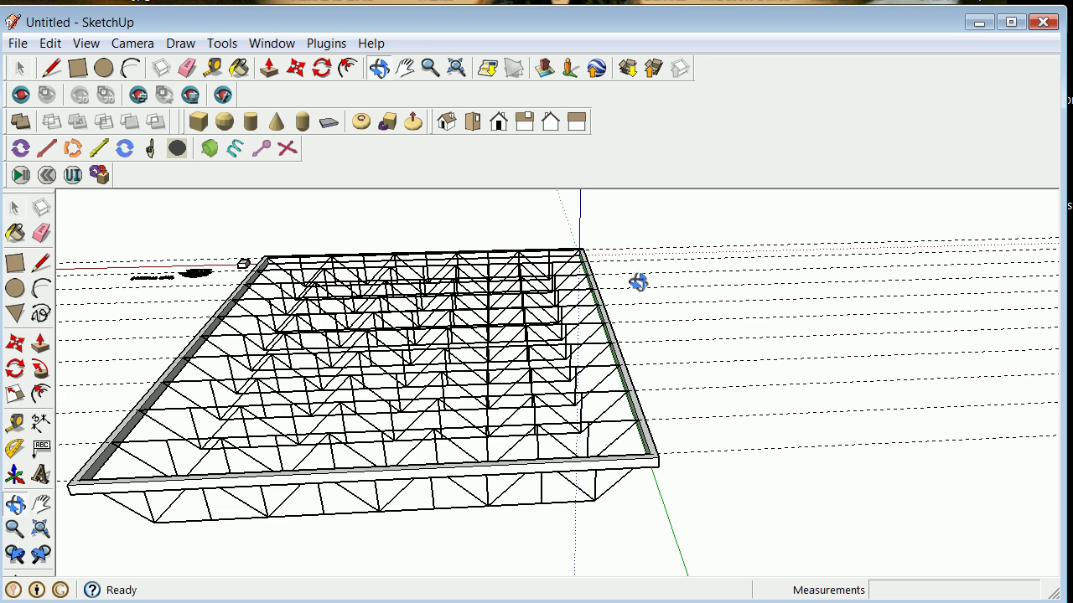
{"action": "scroll", "coordinate": [636, 283], "scroll_direction": "down", "scroll_amount": 3}
{"action": "scroll", "coordinate": [361, 270], "scroll_direction": "up", "scroll_amount": 3}
Window-select the spare trusses, 'Unit Trusses' label and small box beside the frame and erase them
{"action": "scroll", "coordinate": [451, 277], "scroll_direction": "up", "scroll_amount": 3}
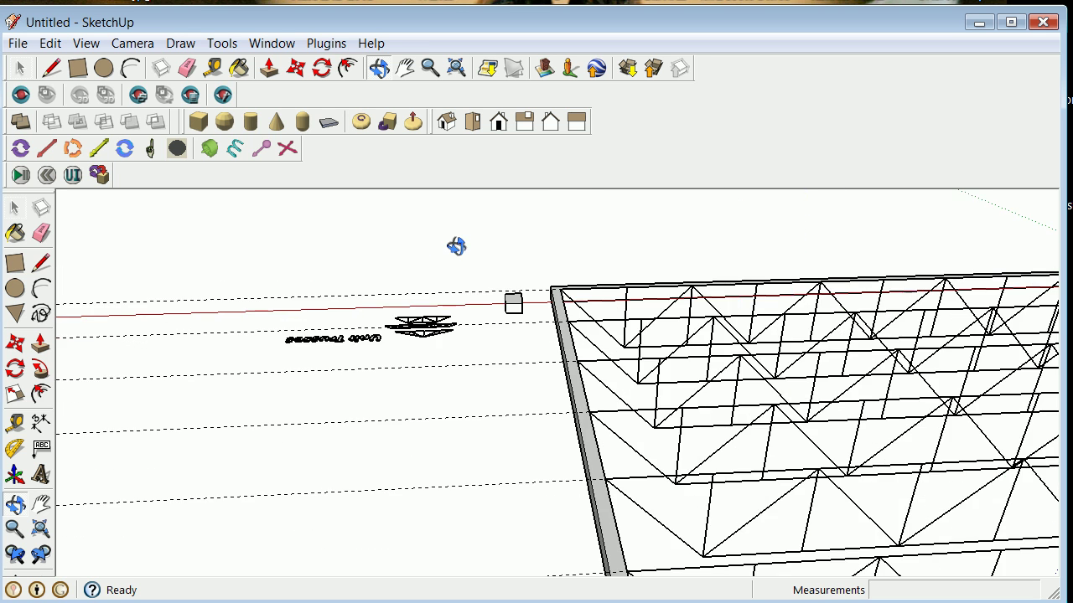
{"action": "scroll", "coordinate": [455, 246], "scroll_direction": "up", "scroll_amount": 2}
{"action": "left_click", "coordinate": [14, 208]}
{"action": "left_click_drag", "start_coordinate": [158, 263], "coordinate": [563, 427]}
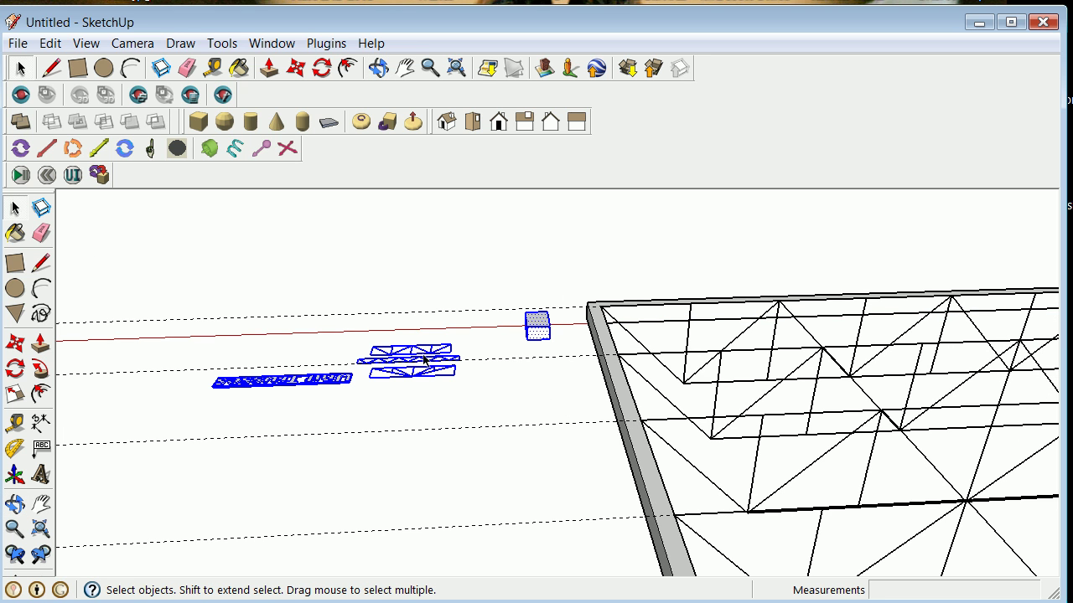
{"action": "right_click", "coordinate": [454, 342]}
{"action": "left_click", "coordinate": [469, 5]}
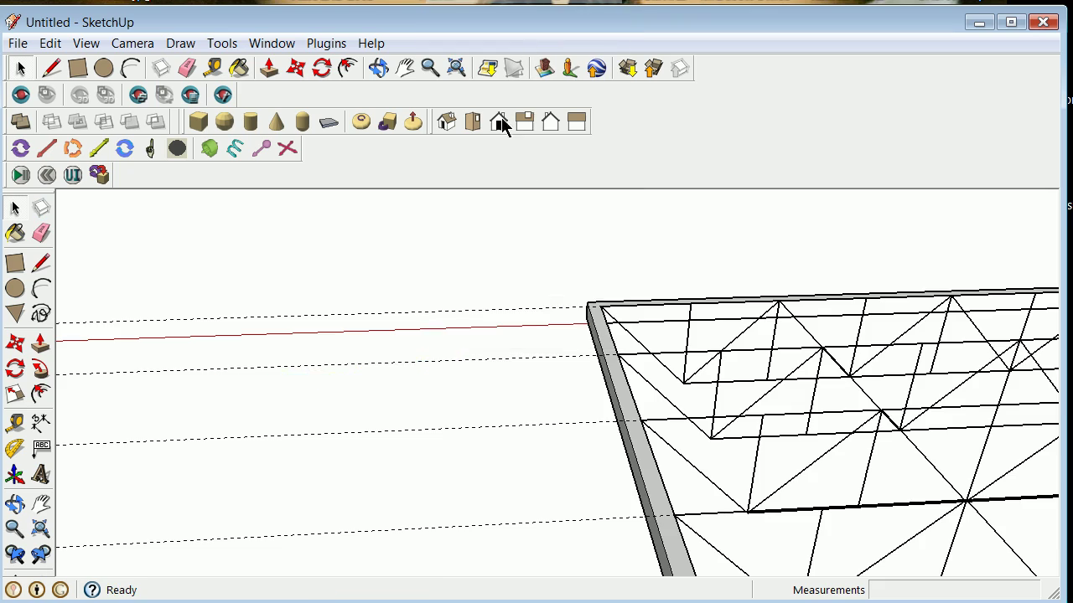
{"action": "scroll", "coordinate": [469, 283], "scroll_direction": "down", "scroll_amount": 2}
{"action": "scroll", "coordinate": [478, 291], "scroll_direction": "down", "scroll_amount": 3}
{"action": "scroll", "coordinate": [626, 406], "scroll_direction": "up", "scroll_amount": 3}
{"action": "scroll", "coordinate": [627, 406], "scroll_direction": "down", "scroll_amount": 2}
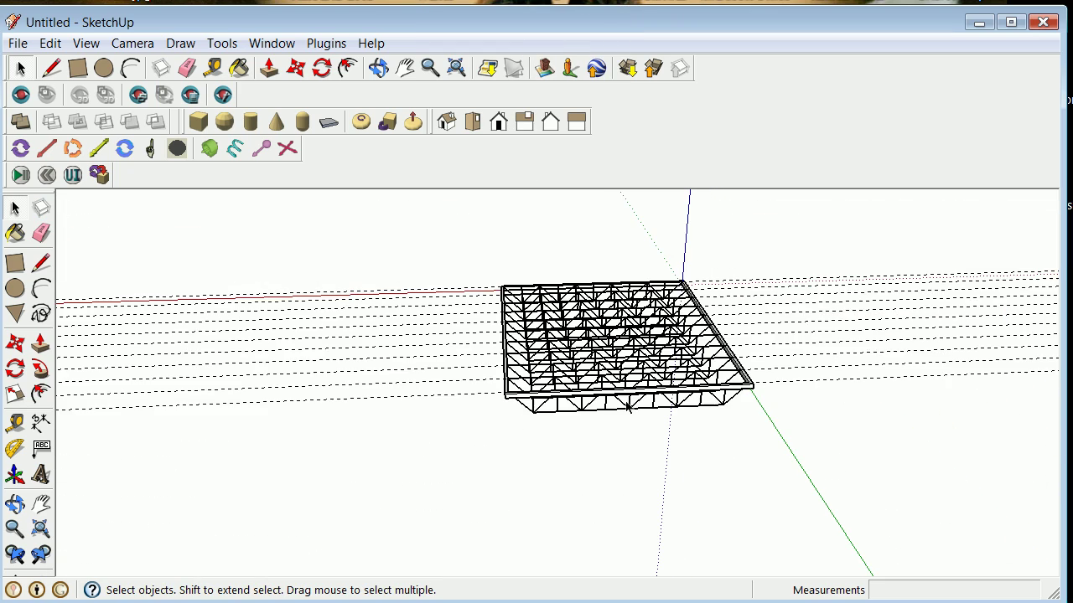
Make sheathing the current layer in the Layers panel
{"action": "left_click", "coordinate": [276, 43]}
{"action": "left_click", "coordinate": [293, 181]}
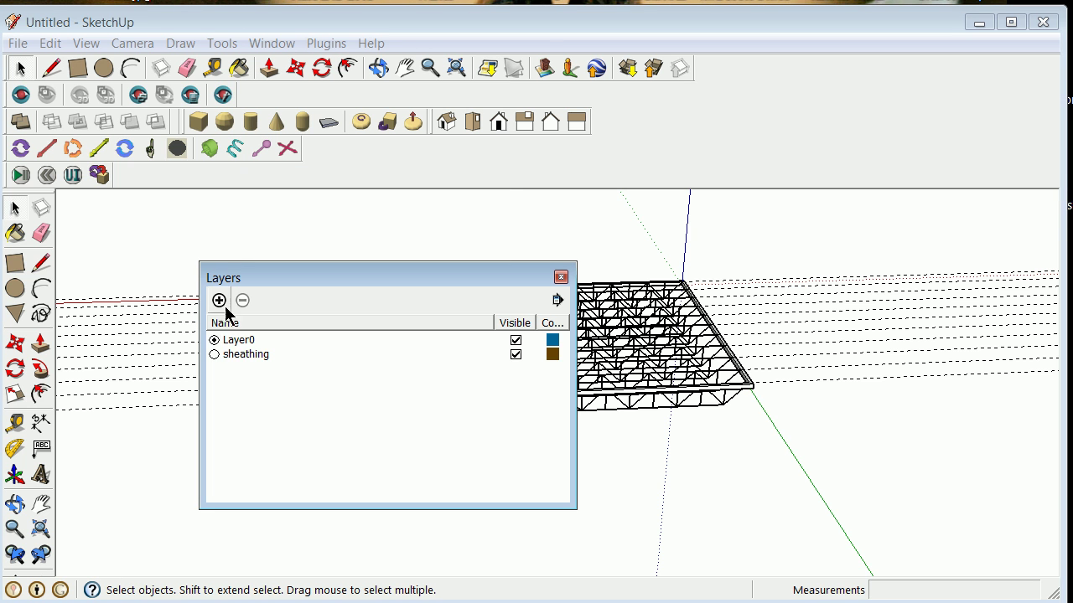
{"action": "left_click", "coordinate": [215, 352]}
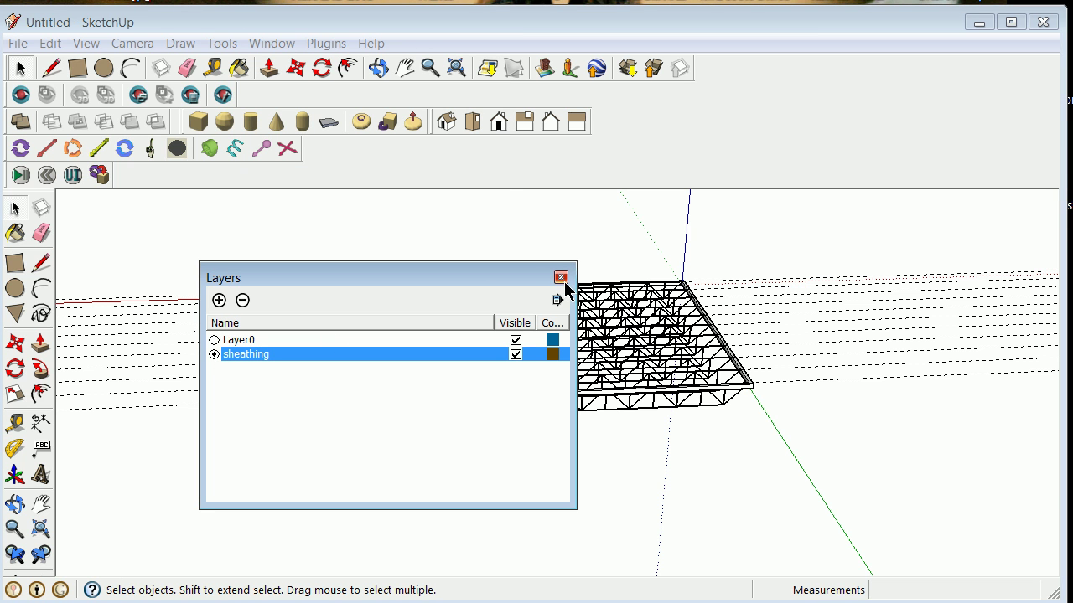
{"action": "left_click", "coordinate": [561, 278]}
Crossing-select the entire truss floor and rim frame and make it one group
{"action": "left_click_drag", "start_coordinate": [446, 253], "coordinate": [781, 451]}
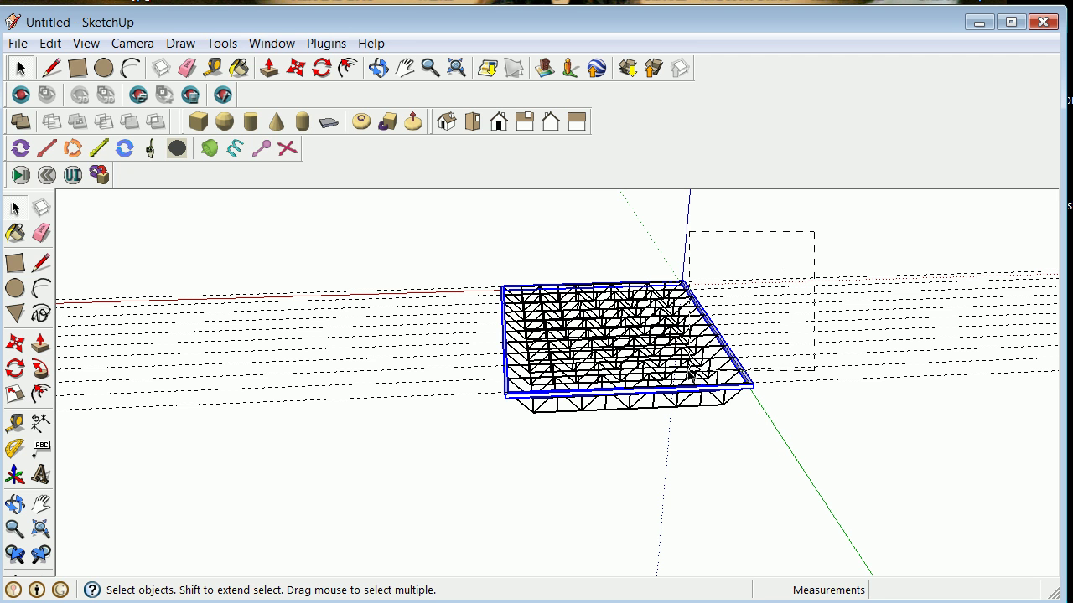
{"action": "left_click_drag", "start_coordinate": [815, 235], "coordinate": [457, 471]}
{"action": "right_click", "coordinate": [544, 395]}
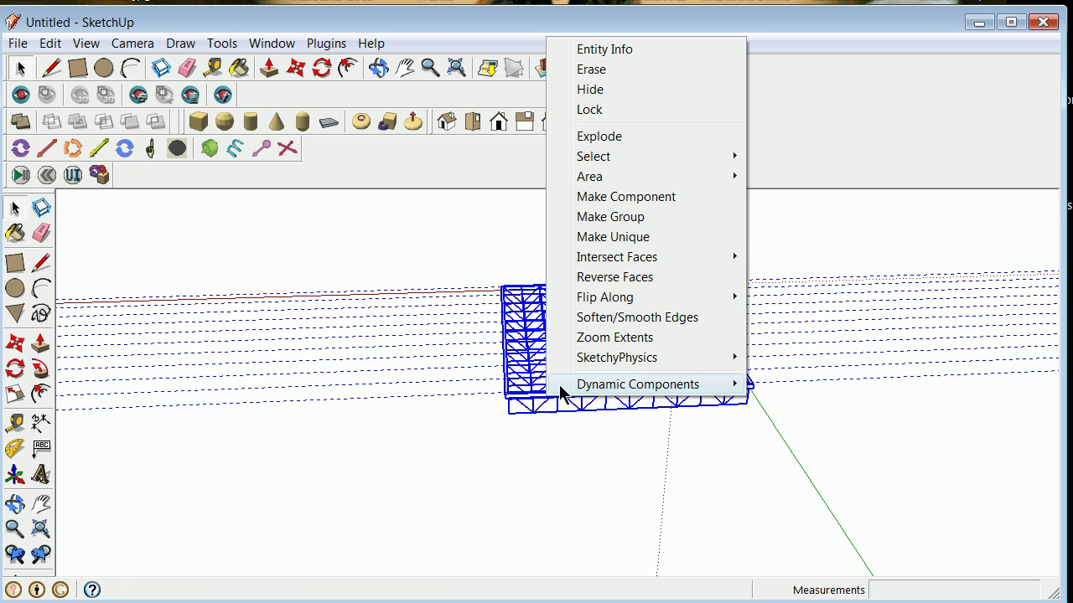
{"action": "left_click", "coordinate": [624, 217]}
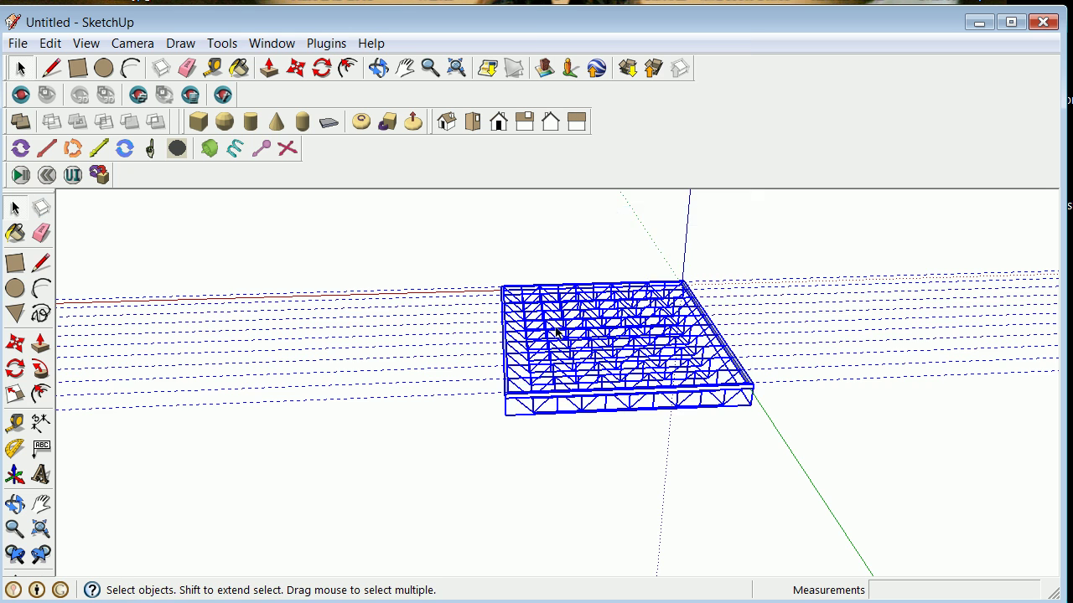
{"action": "scroll", "coordinate": [527, 359], "scroll_direction": "up", "scroll_amount": 3}
{"action": "left_click", "coordinate": [378, 213]}
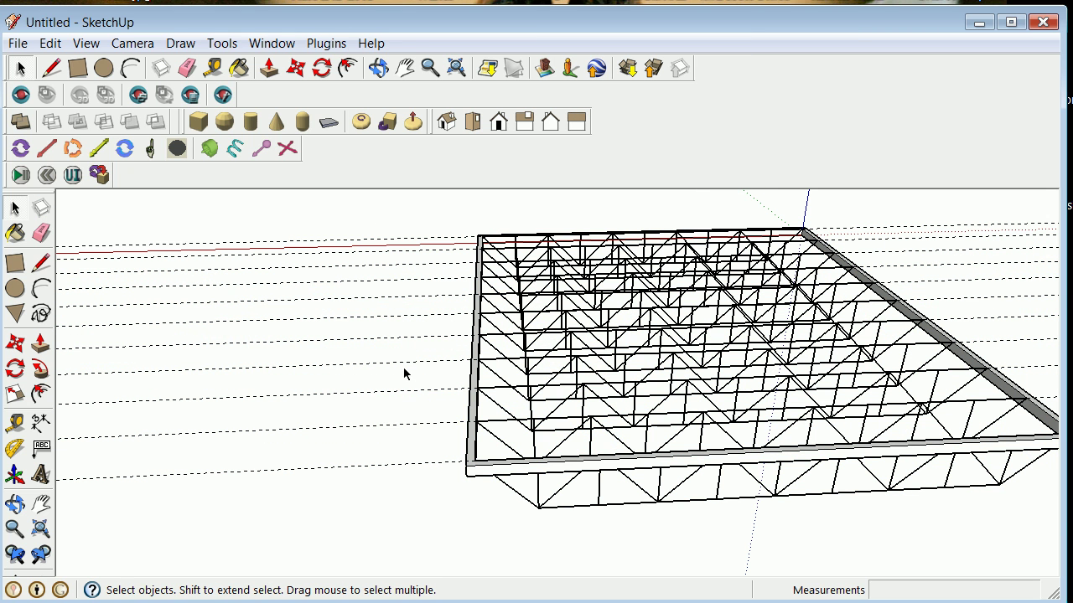
{"action": "right_click", "coordinate": [501, 467]}
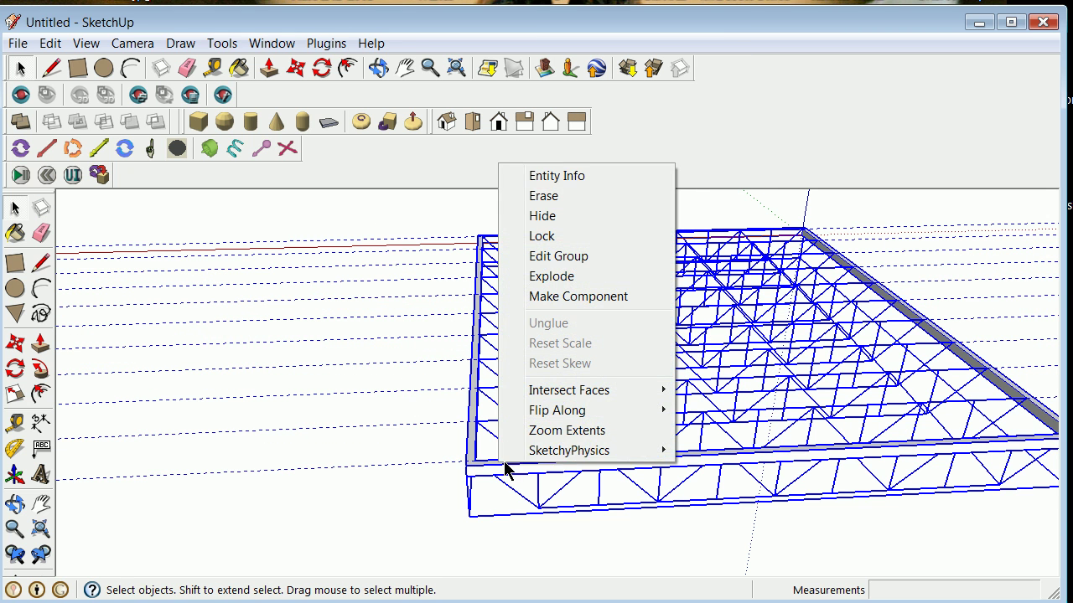
Assign the truss floor group to Layer0 in Entity Info
{"action": "left_click", "coordinate": [543, 177]}
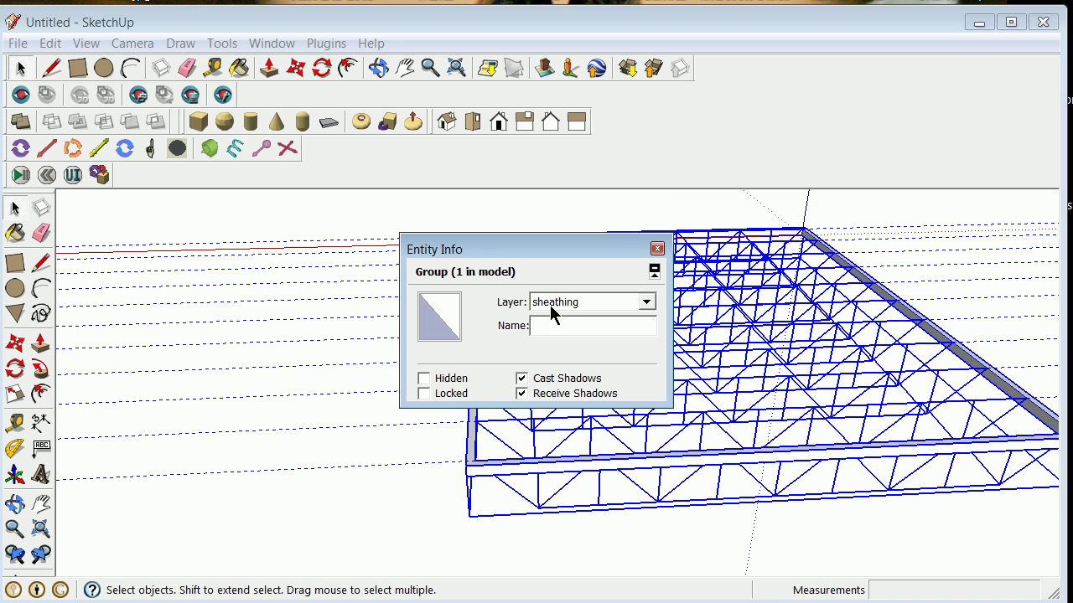
{"action": "left_click", "coordinate": [645, 304]}
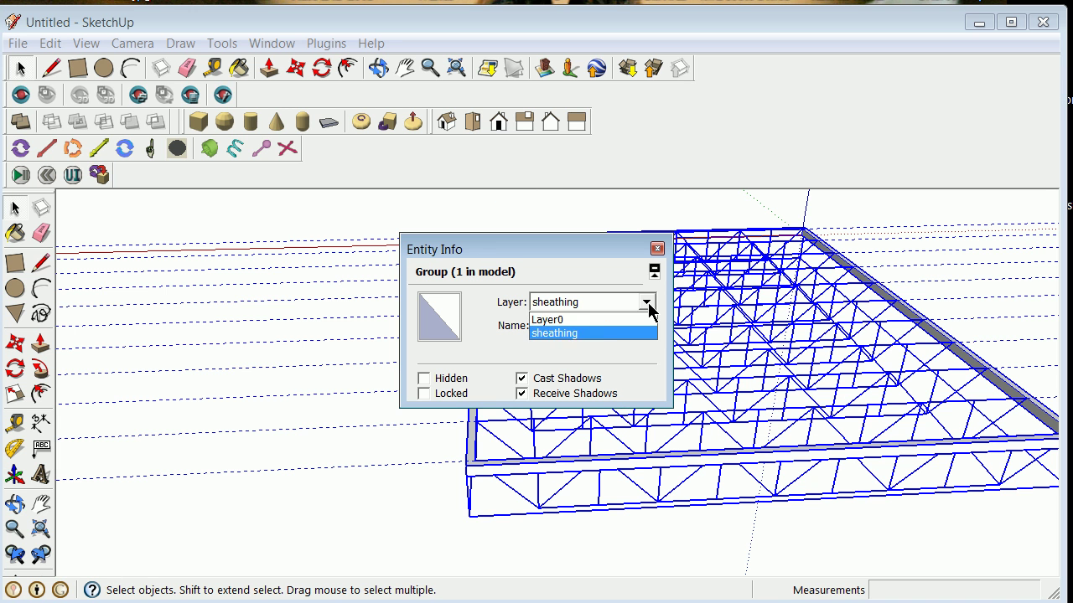
{"action": "left_click", "coordinate": [582, 322]}
{"action": "left_click", "coordinate": [657, 249]}
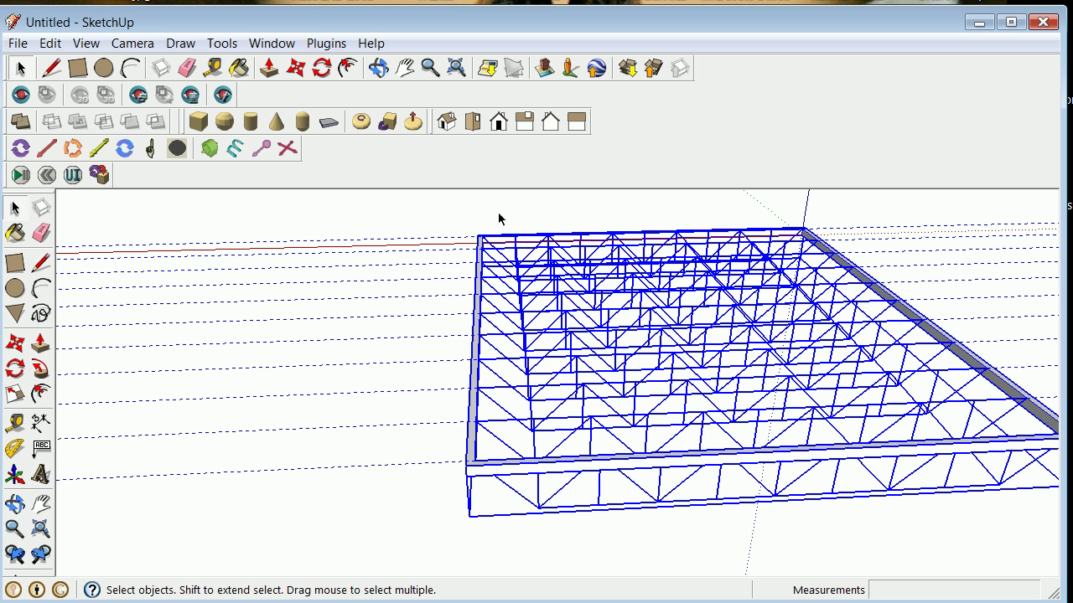
{"action": "left_click", "coordinate": [498, 218]}
Confirm in the Layers panel that sheathing is still the current layer
{"action": "mouse_move", "coordinate": [271, 43]}
{"action": "left_click", "coordinate": [326, 43]}
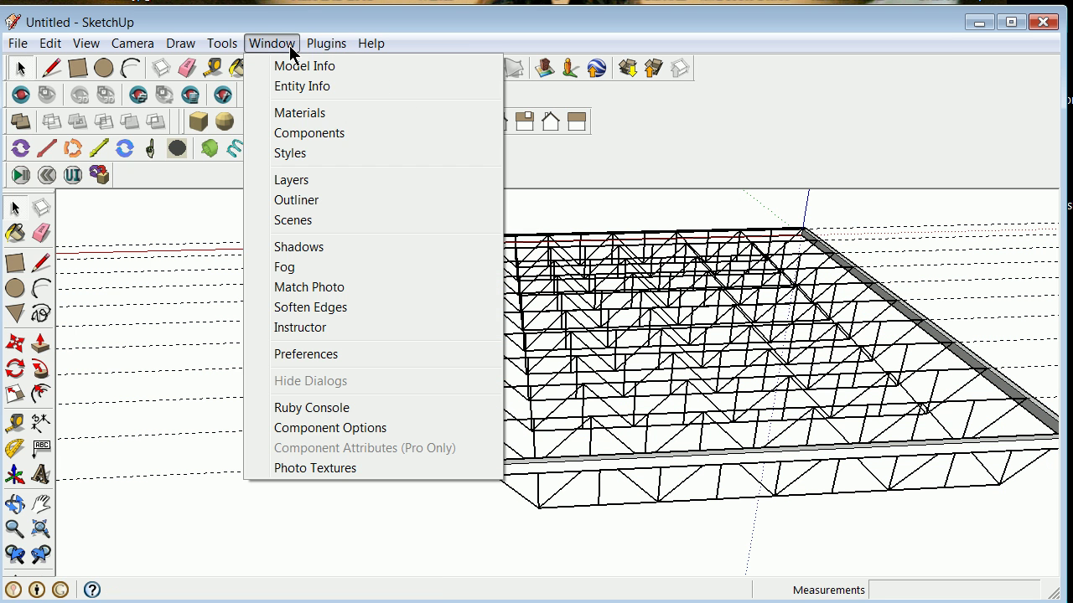
{"action": "left_click", "coordinate": [289, 180]}
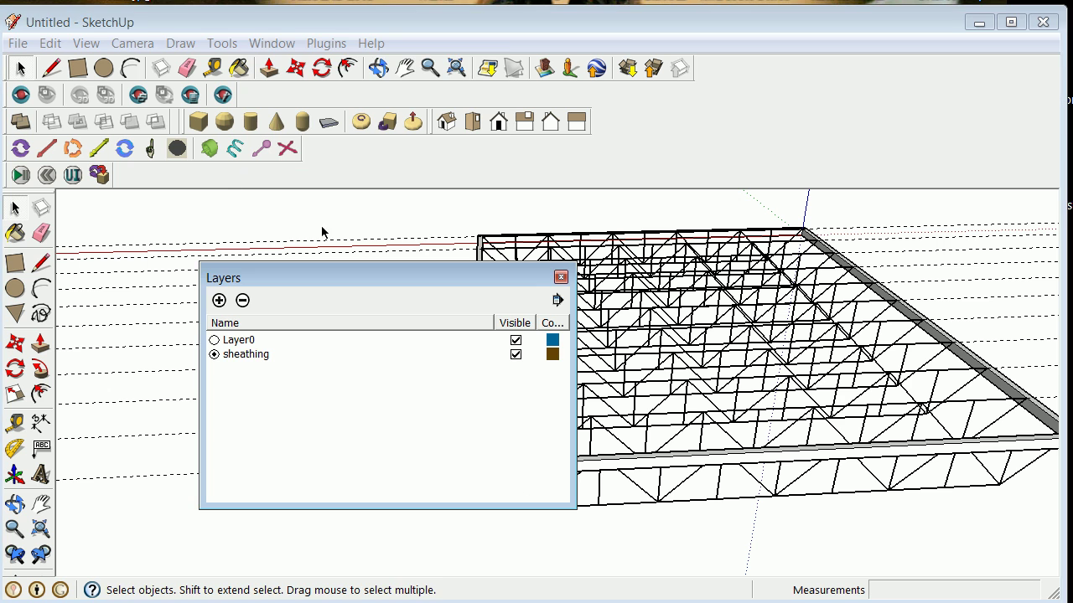
{"action": "left_click", "coordinate": [561, 277]}
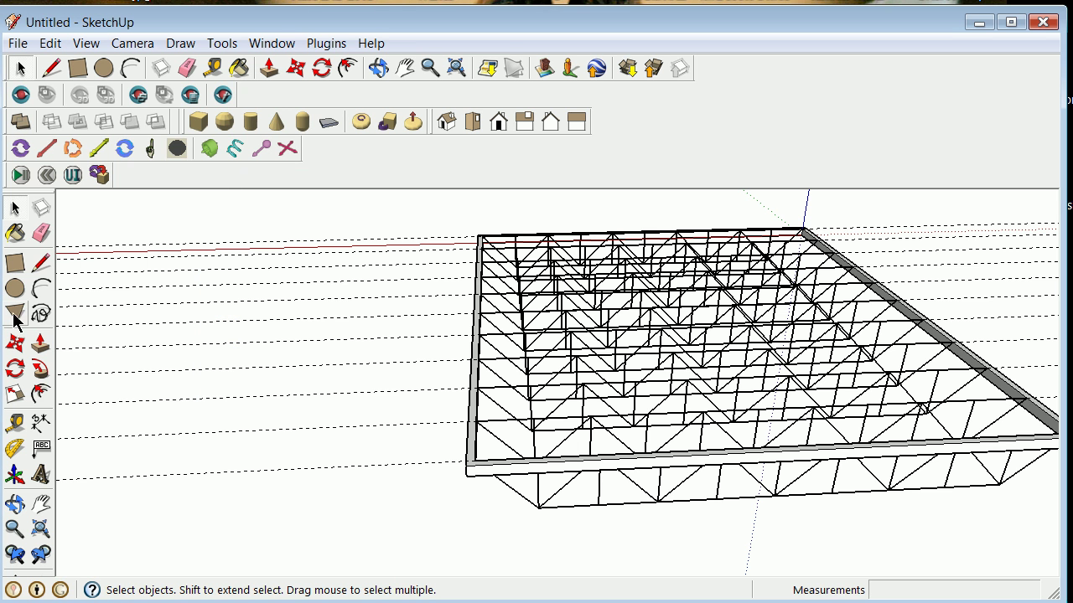
Draw a rectangle over the truss tops from the frame's front-left corner to the far corner
{"action": "left_click", "coordinate": [14, 262]}
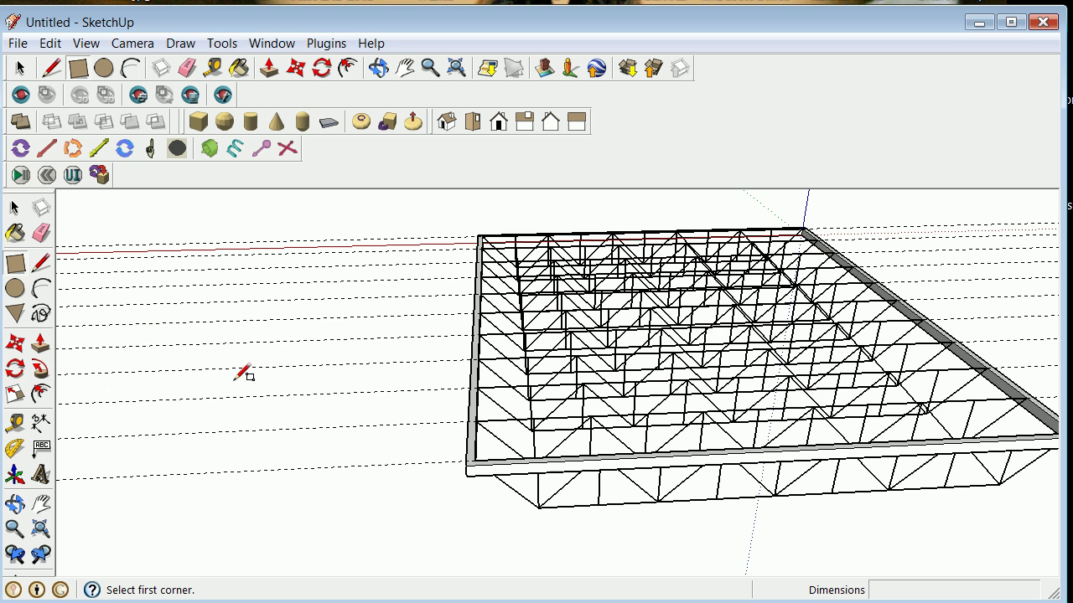
{"action": "left_click", "coordinate": [470, 463]}
{"action": "scroll", "coordinate": [473, 461], "scroll_direction": "down", "scroll_amount": 3}
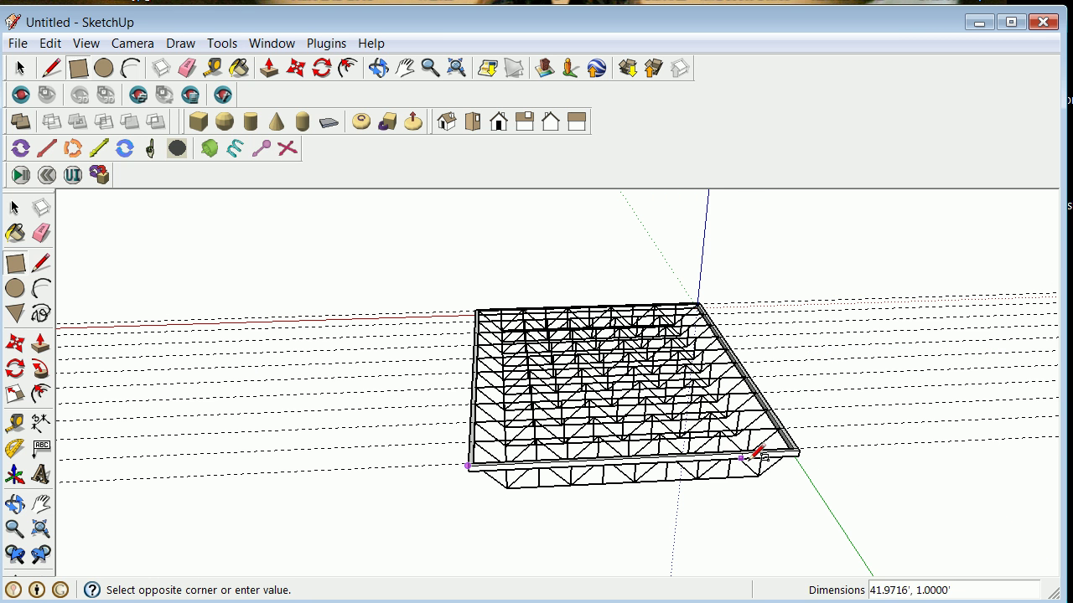
{"action": "scroll", "coordinate": [704, 302], "scroll_direction": "up", "scroll_amount": 3}
{"action": "scroll", "coordinate": [704, 301], "scroll_direction": "up", "scroll_amount": 2}
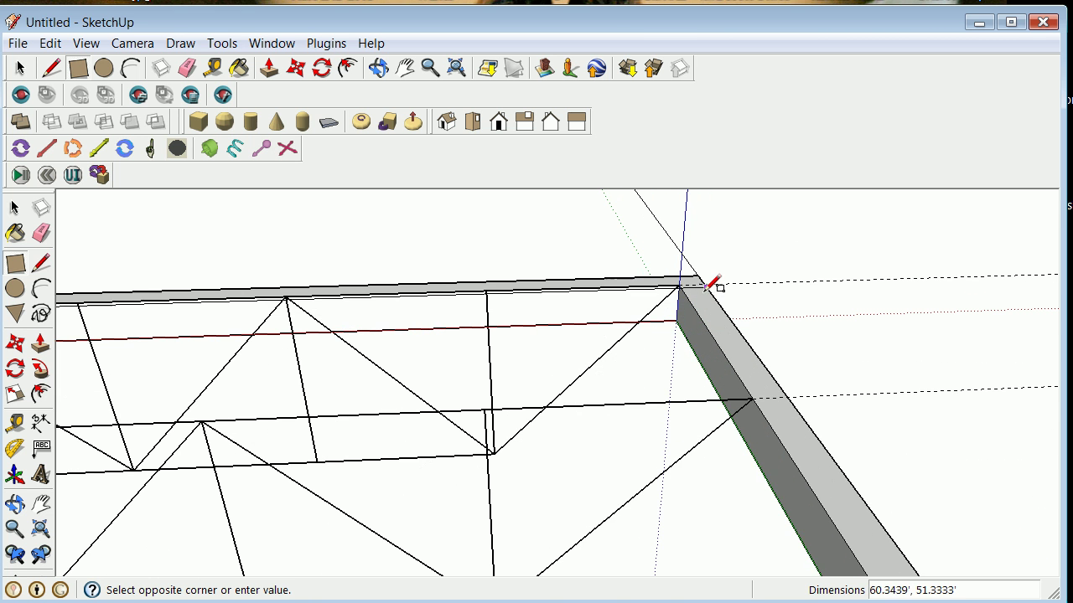
{"action": "left_click", "coordinate": [701, 274]}
{"action": "scroll", "coordinate": [651, 387], "scroll_direction": "down", "scroll_amount": 3}
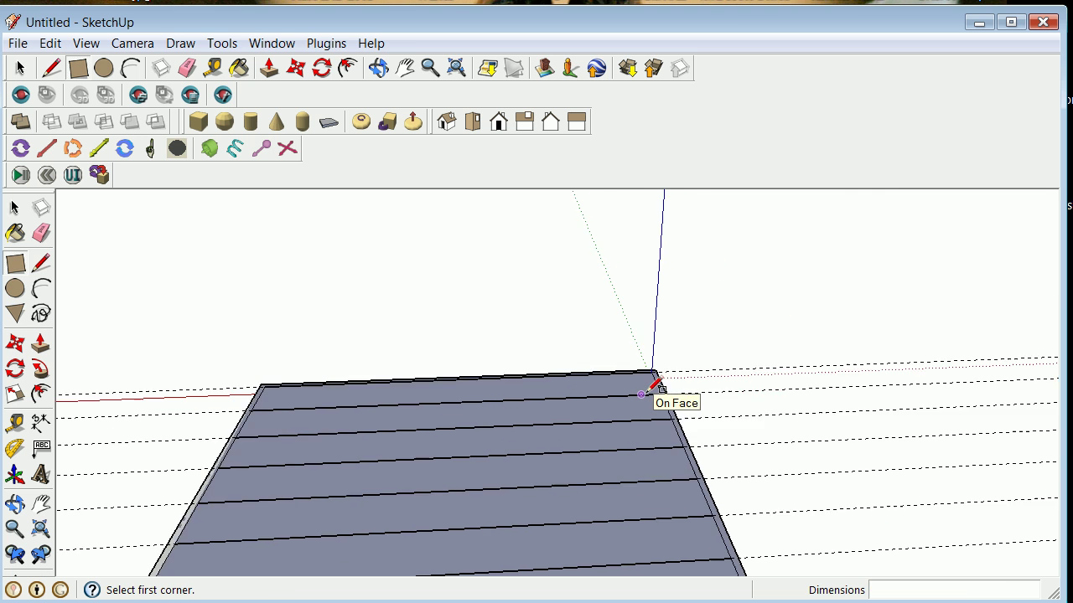
{"action": "scroll", "coordinate": [641, 400], "scroll_direction": "down", "scroll_amount": 3}
{"action": "scroll", "coordinate": [546, 469], "scroll_direction": "up", "scroll_amount": 4}
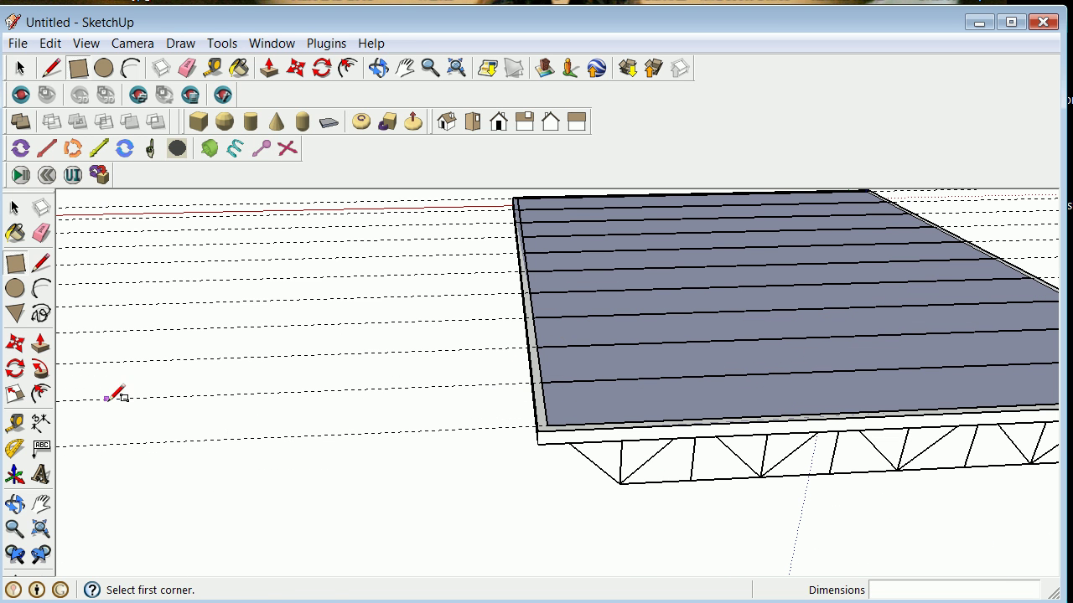
Push/Pull the rectangle up into a 0.75' thick sheathing slab
{"action": "left_click", "coordinate": [36, 347]}
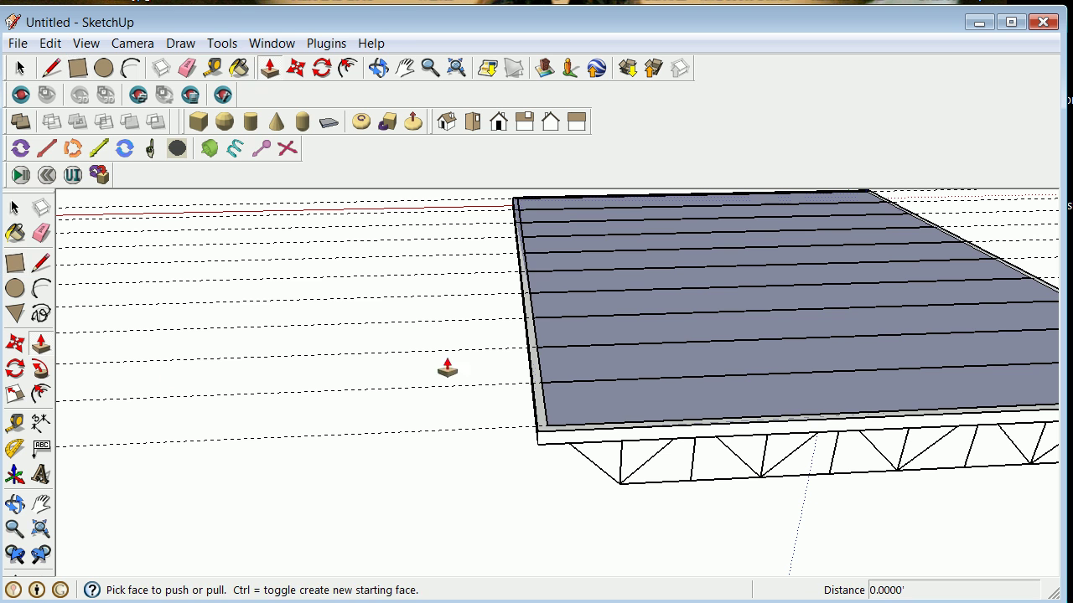
{"action": "left_click", "coordinate": [618, 392]}
{"action": "left_click", "coordinate": [618, 392]}
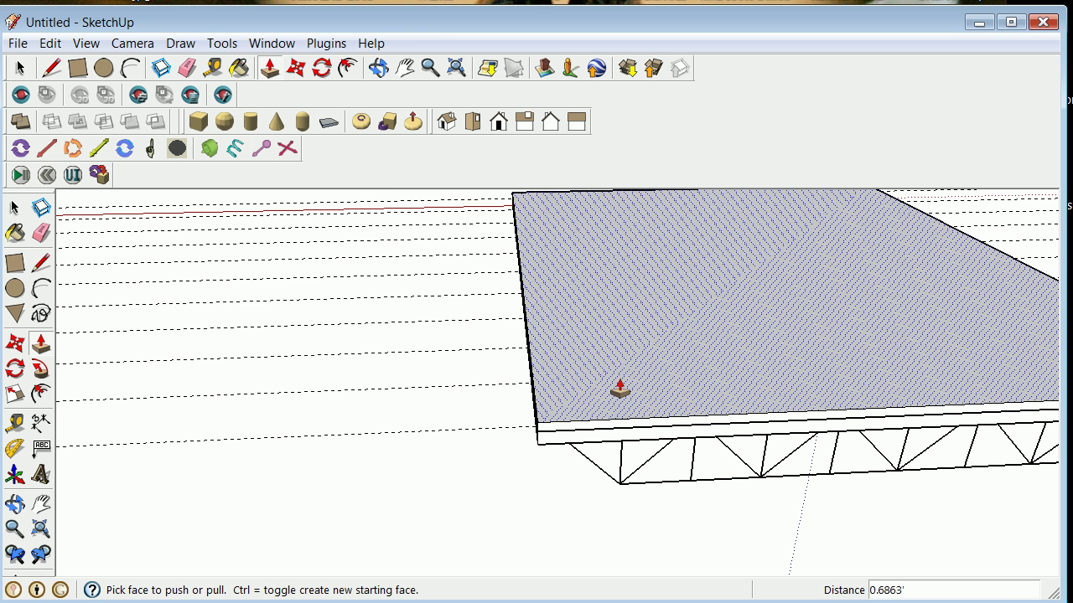
{"action": "type", "text": "1"}
{"action": "left_click", "coordinate": [619, 390]}
Finish the sheathing slab's thickness, then orbit below to look up at the joists' underside
{"action": "left_click", "coordinate": [619, 389]}
{"action": "scroll", "coordinate": [562, 407], "scroll_direction": "down", "scroll_amount": 5}
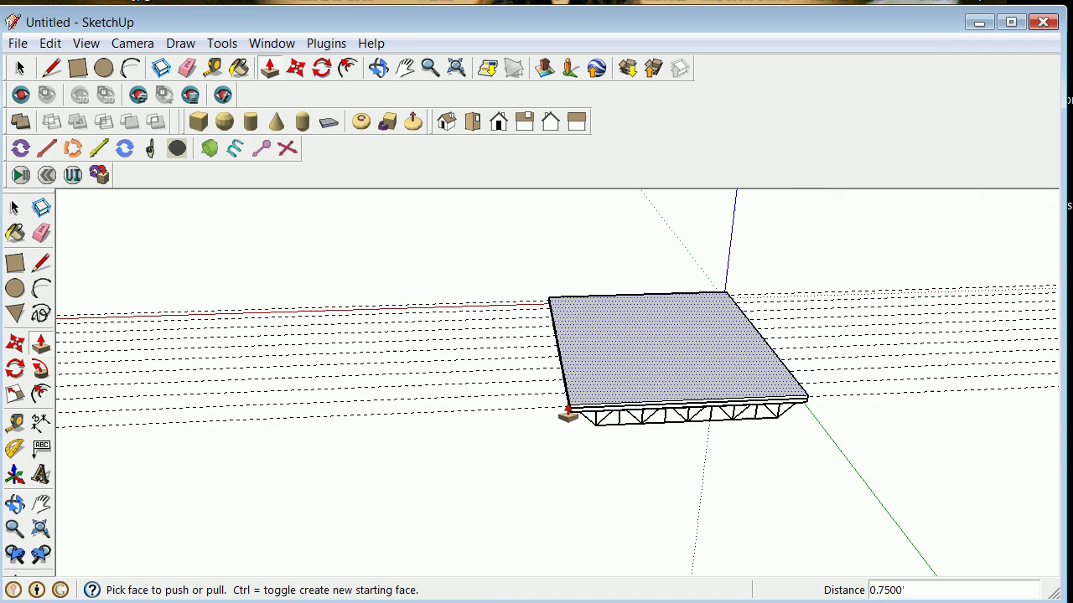
{"action": "left_click", "coordinate": [14, 210]}
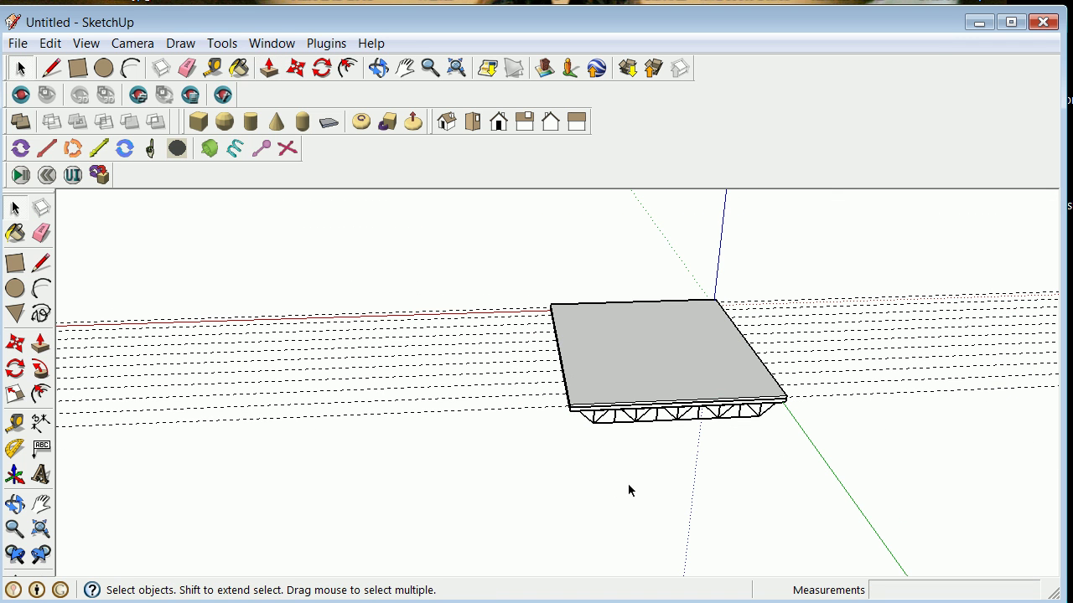
{"action": "left_click", "coordinate": [14, 503]}
{"action": "mouse_move", "coordinate": [352, 526]}
{"action": "left_mouse_down"}
{"action": "mouse_move", "coordinate": [621, 460]}
{"action": "mouse_move", "coordinate": [754, 306]}
{"action": "mouse_move", "coordinate": [735, 276]}
{"action": "mouse_move", "coordinate": [913, 307]}
{"action": "mouse_move", "coordinate": [803, 367]}
{"action": "left_mouse_up"}
{"action": "scroll", "coordinate": [621, 459], "scroll_direction": "up", "scroll_amount": 5}
{"action": "mouse_move", "coordinate": [129, 411]}
{"action": "left_mouse_down"}
{"action": "mouse_move", "coordinate": [215, 414]}
{"action": "mouse_move", "coordinate": [246, 388]}
{"action": "mouse_move", "coordinate": [243, 353]}
{"action": "mouse_move", "coordinate": [359, 273]}
{"action": "mouse_move", "coordinate": [333, 301]}
{"action": "mouse_move", "coordinate": [309, 361]}
{"action": "mouse_move", "coordinate": [388, 220]}
{"action": "mouse_move", "coordinate": [553, 290]}
{"action": "mouse_move", "coordinate": [653, 316]}
{"action": "mouse_move", "coordinate": [383, 378]}
{"action": "mouse_move", "coordinate": [541, 343]}
{"action": "mouse_move", "coordinate": [661, 246]}
{"action": "mouse_move", "coordinate": [879, 126]}
{"action": "mouse_move", "coordinate": [718, 321]}
{"action": "mouse_move", "coordinate": [896, 361]}
{"action": "mouse_move", "coordinate": [926, 435]}
{"action": "left_mouse_up"}
{"action": "scroll", "coordinate": [640, 369], "scroll_direction": "up", "scroll_amount": 3}
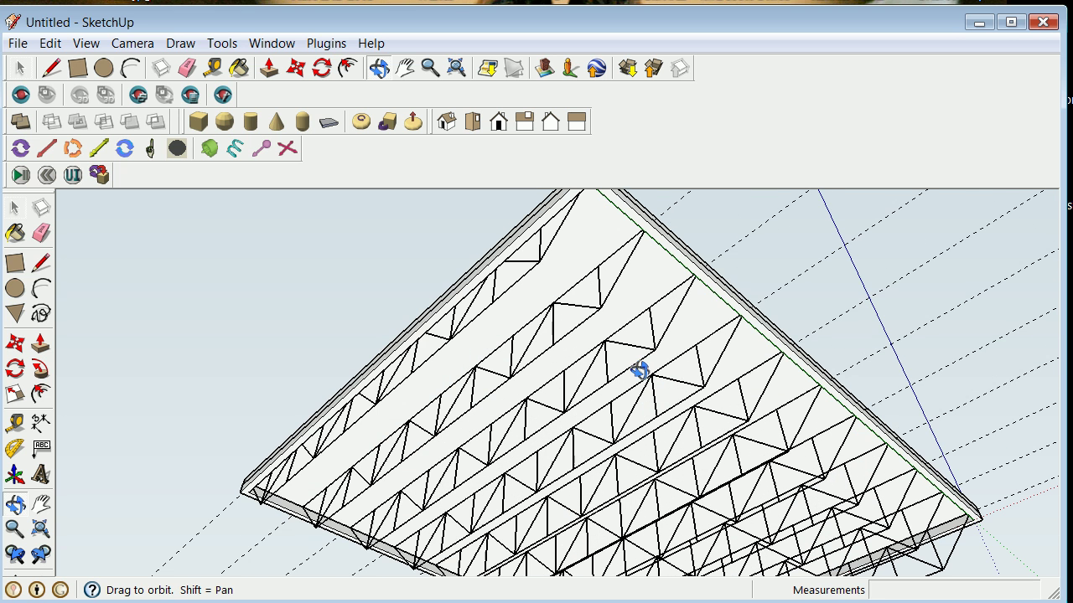
Draw a multi-segment edge across the slab's underside through the joists
{"action": "left_click", "coordinate": [41, 262]}
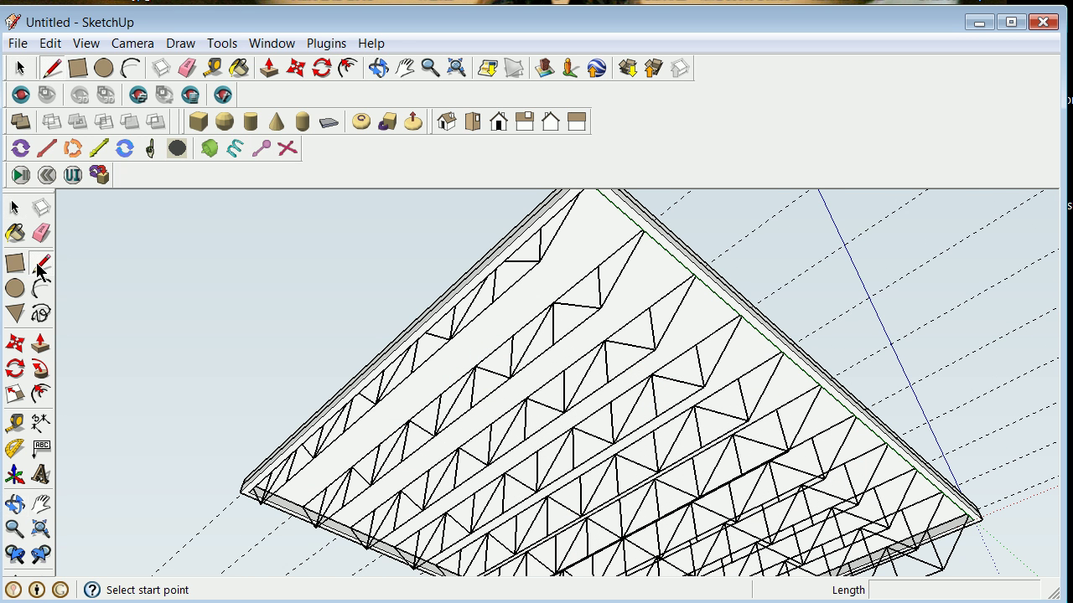
{"action": "left_click", "coordinate": [492, 301]}
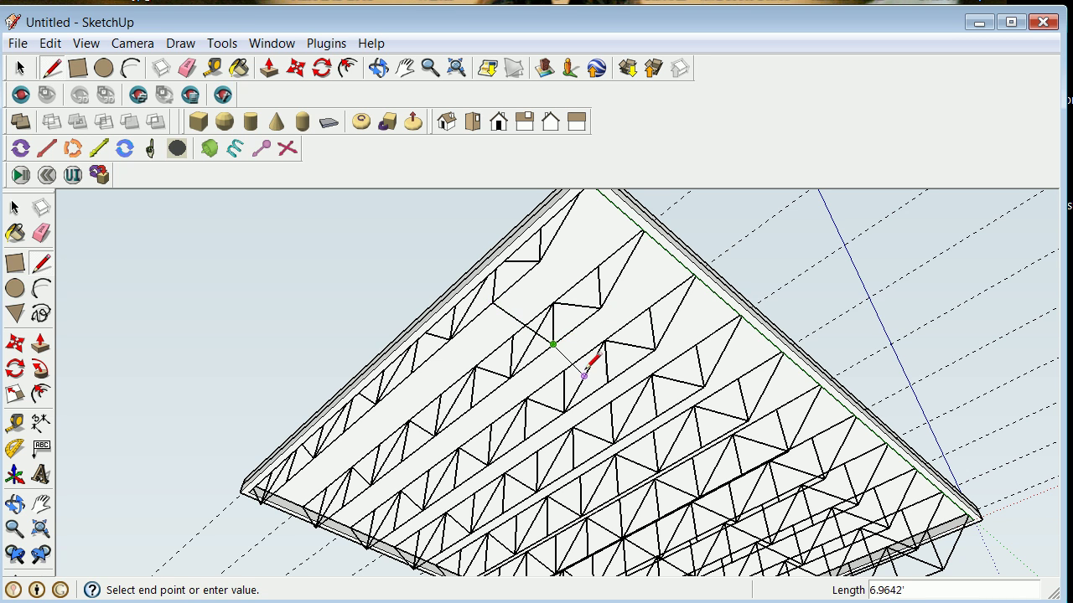
{"action": "left_click", "coordinate": [607, 382]}
{"action": "left_click", "coordinate": [657, 416]}
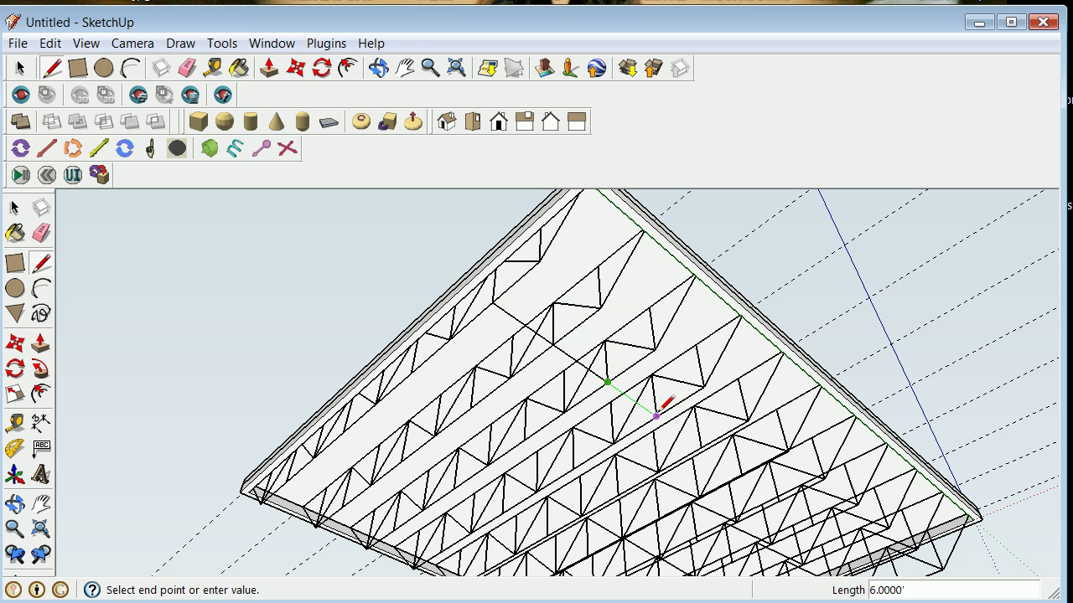
{"action": "left_click", "coordinate": [701, 447]}
{"action": "left_click", "coordinate": [14, 208]}
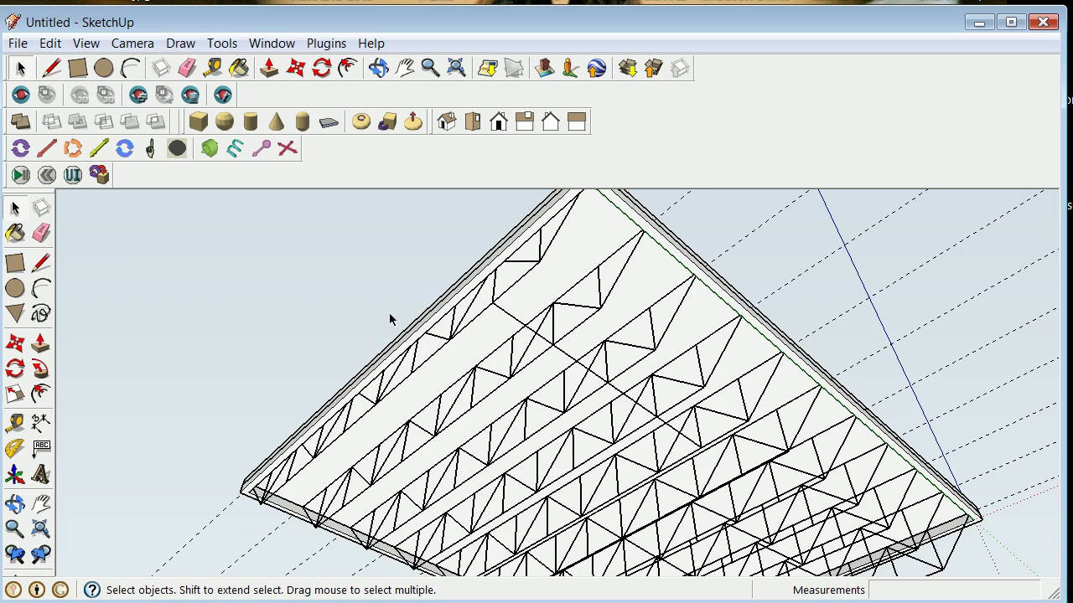
Zoom out and orbit back to view the slab from above
{"action": "scroll", "coordinate": [453, 397], "scroll_direction": "down", "scroll_amount": 3}
{"action": "scroll", "coordinate": [496, 409], "scroll_direction": "up", "scroll_amount": 1}
{"action": "scroll", "coordinate": [500, 401], "scroll_direction": "up", "scroll_amount": 4}
{"action": "scroll", "coordinate": [501, 401], "scroll_direction": "down", "scroll_amount": 1}
{"action": "scroll", "coordinate": [501, 402], "scroll_direction": "down", "scroll_amount": 4}
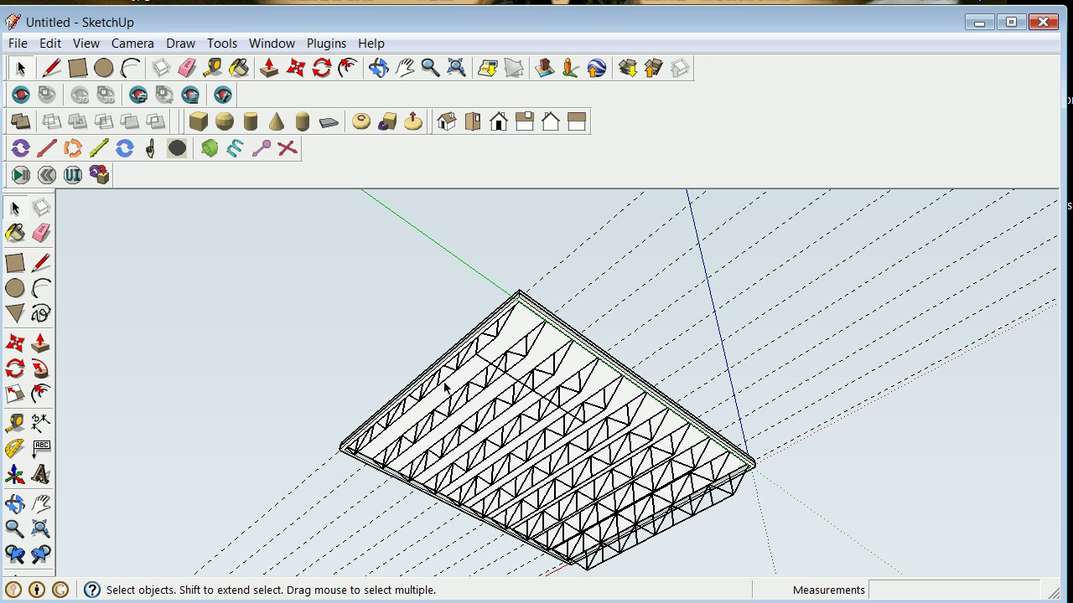
{"action": "left_click", "coordinate": [17, 507]}
{"action": "mouse_move", "coordinate": [395, 354]}
{"action": "left_mouse_down"}
{"action": "mouse_move", "coordinate": [324, 469]}
{"action": "mouse_move", "coordinate": [386, 376]}
{"action": "mouse_move", "coordinate": [472, 469]}
{"action": "mouse_move", "coordinate": [562, 453]}
{"action": "left_mouse_up"}
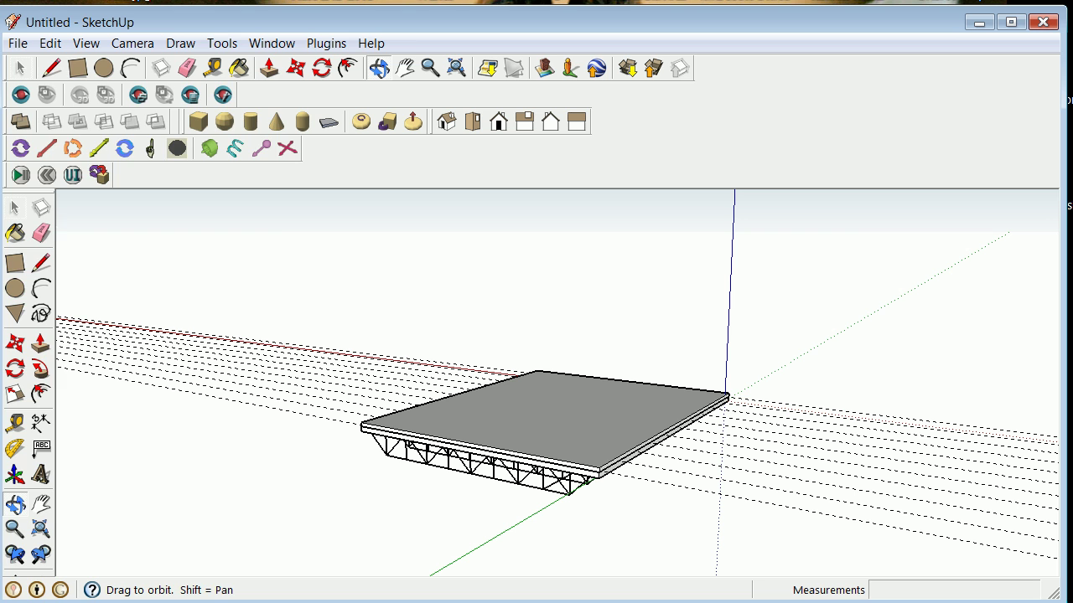
{"action": "left_click", "coordinate": [18, 43]}
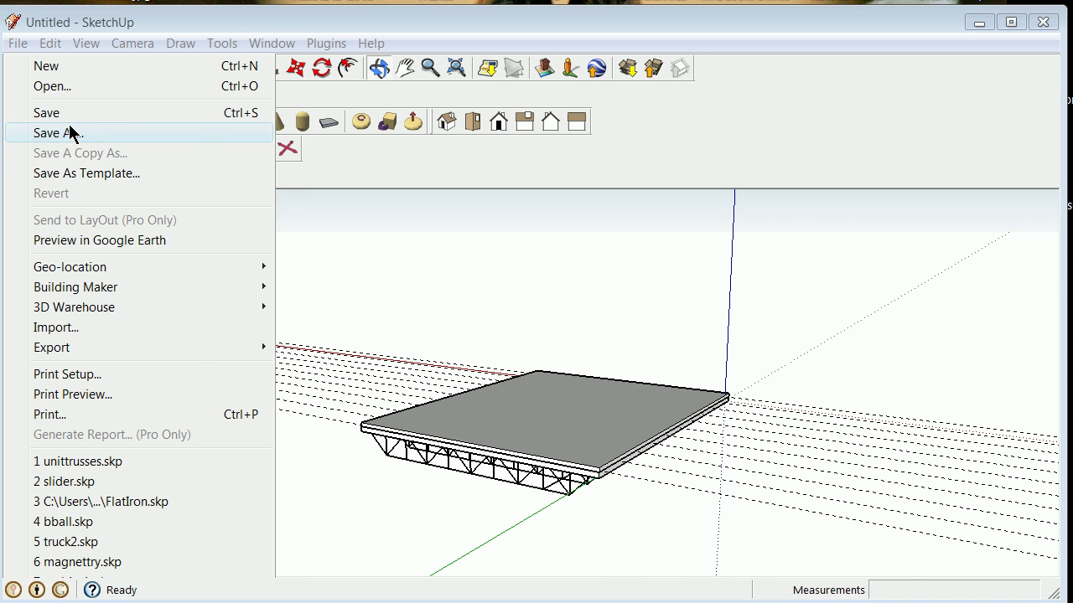
Save the model under the new name owjoists.skp in Documents
{"action": "left_click", "coordinate": [71, 134]}
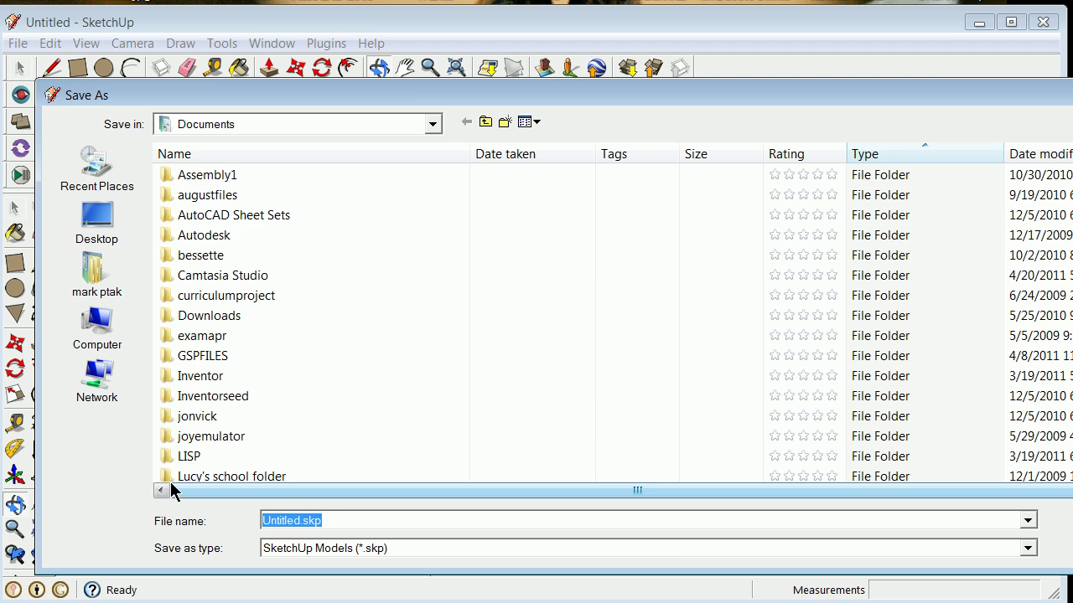
{"action": "type", "text": "owjoists"}
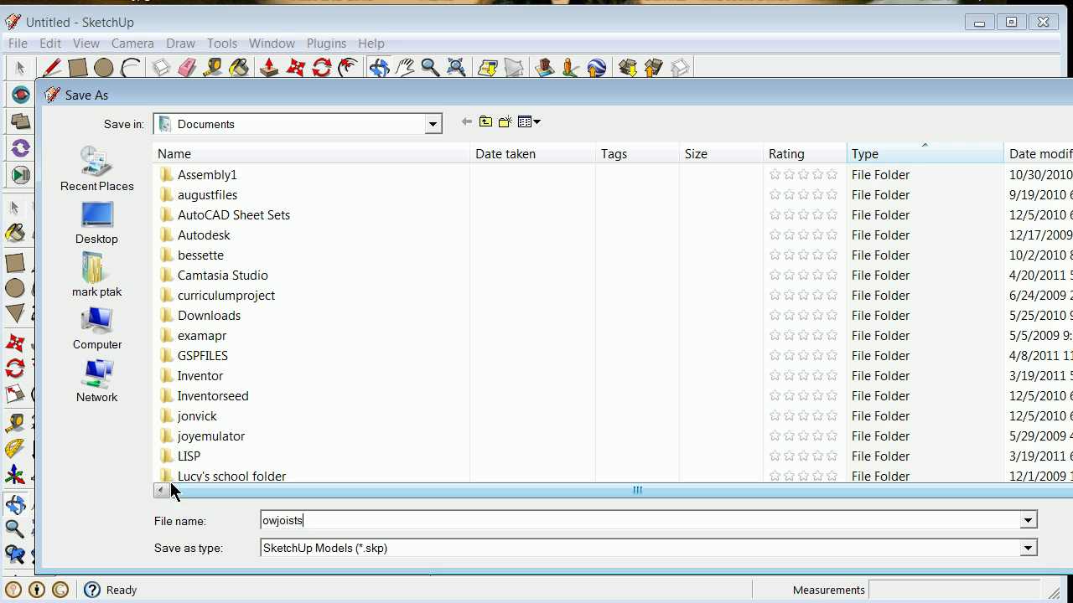
{"action": "key", "text": "Return"}
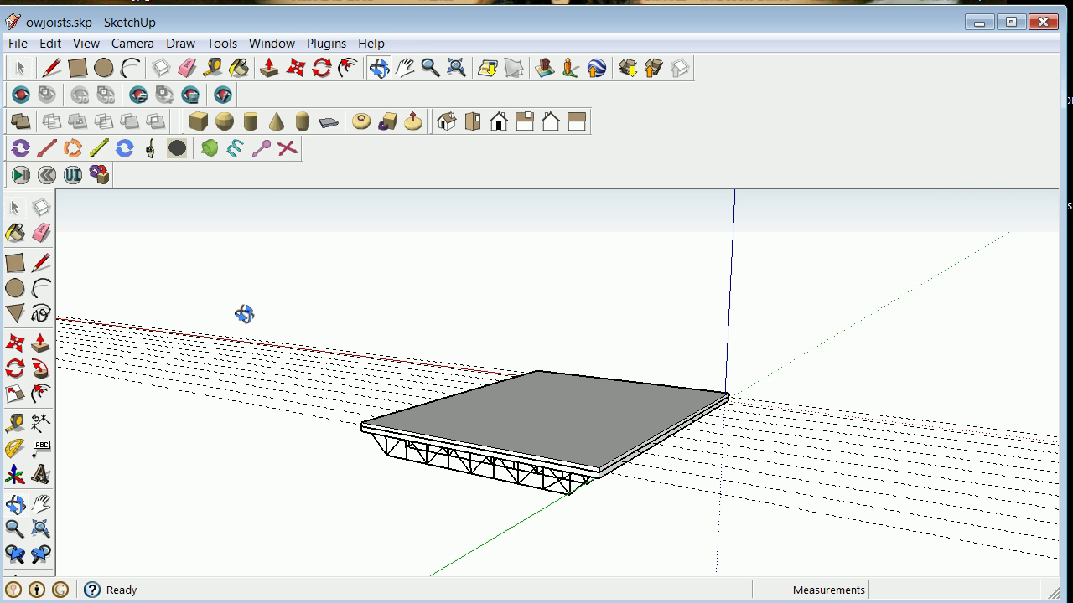
Share the model to 3D Warehouse, sign in, and decline purging unused items
{"action": "left_click", "coordinate": [652, 69]}
{"action": "left_click_drag", "start_coordinate": [503, 151], "coordinate": [187, 0]}
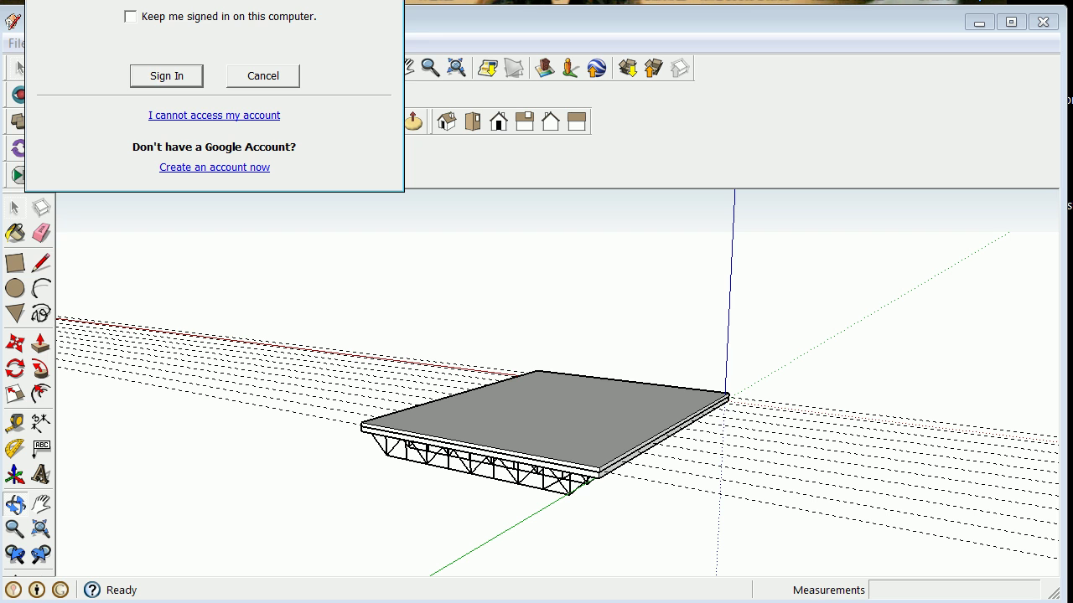
{"action": "left_click", "coordinate": [168, 73]}
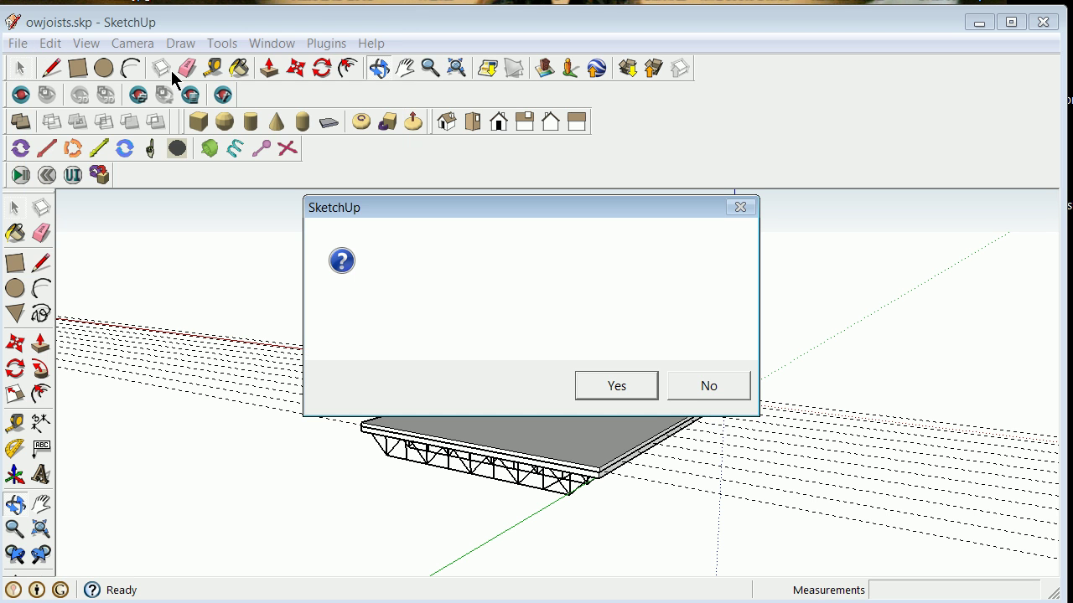
{"action": "left_click", "coordinate": [720, 391]}
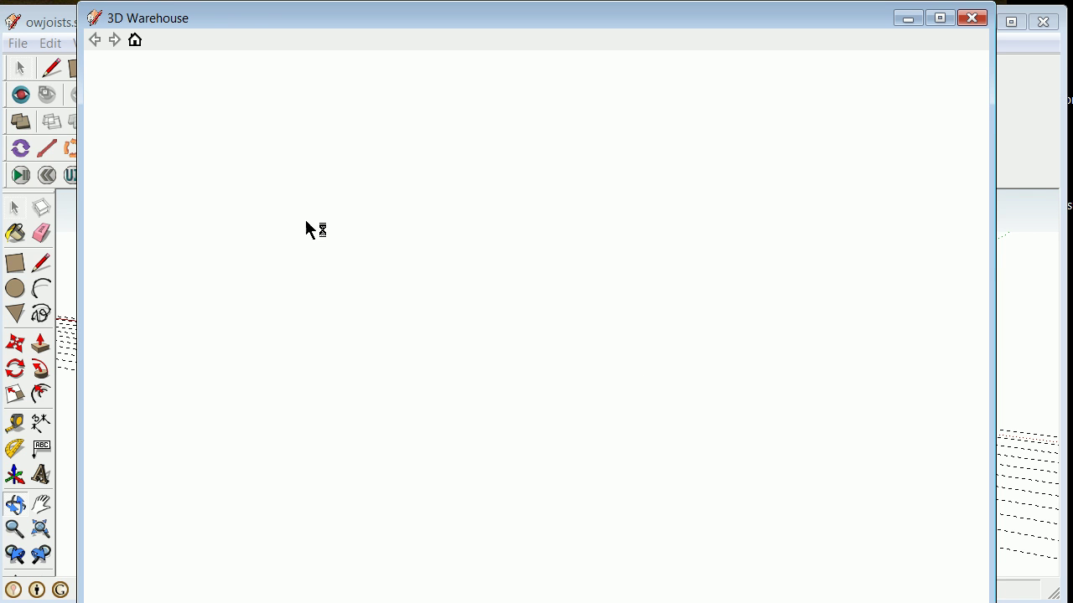
Enter the title 'drafting simple open web joists concept' and a description, upload, then sign out
{"action": "left_click", "coordinate": [189, 183]}
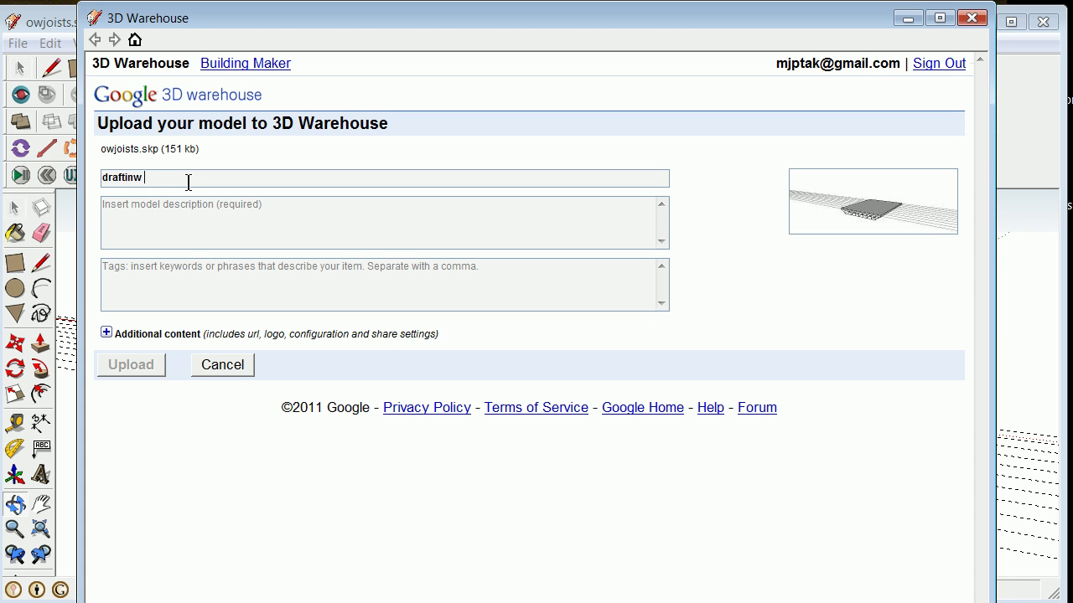
{"action": "type", "text": "g simple open "}
{"action": "type", "text": "web joists c"}
{"action": "type", "text": "oncept"}
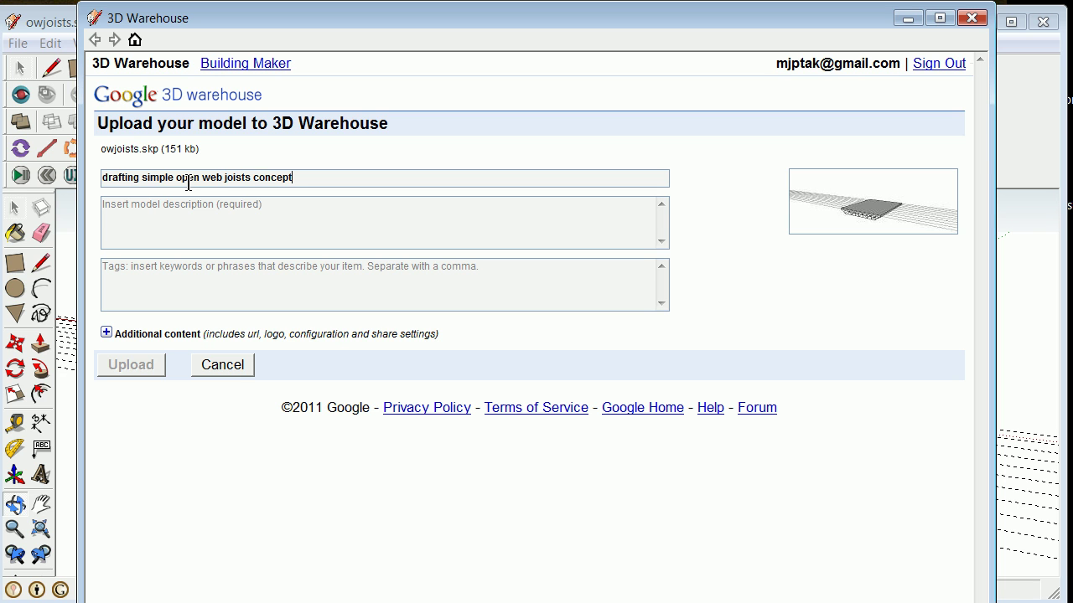
{"action": "left_click", "coordinate": [173, 205]}
{"action": "type", "text": "using uni"}
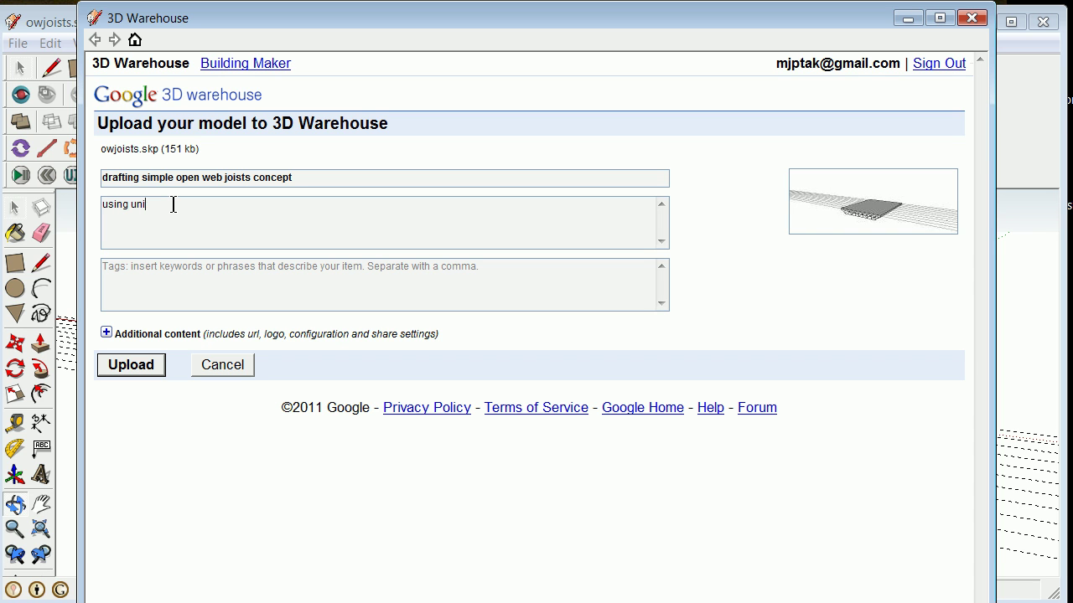
{"action": "type", "text": "and a"}
{"action": "type", "text": "comp"}
{"action": "type", "text": "rawing of open web joist system"}
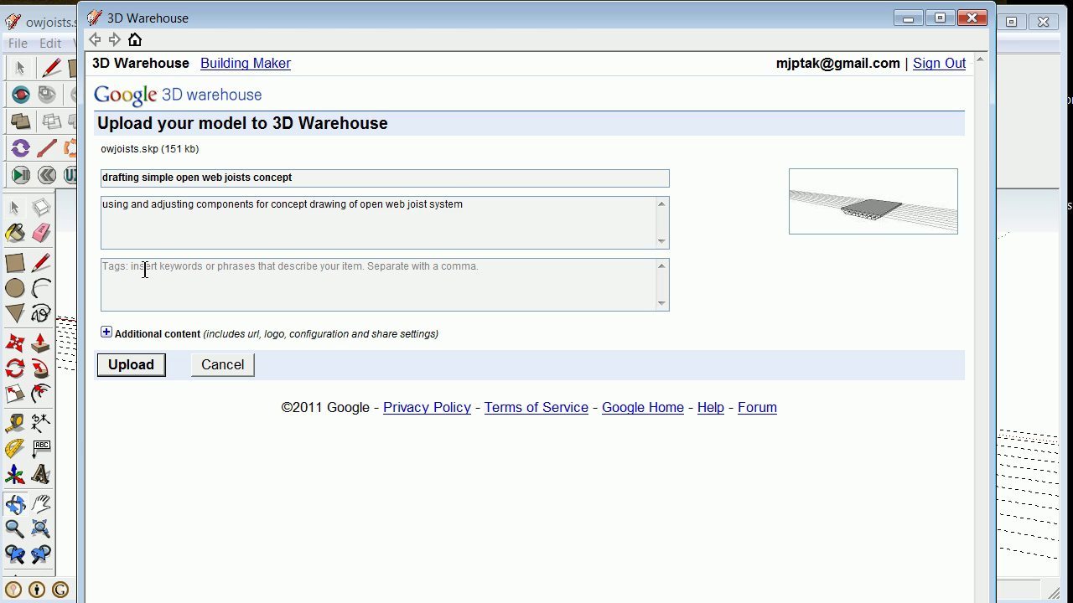
{"action": "left_click", "coordinate": [141, 369]}
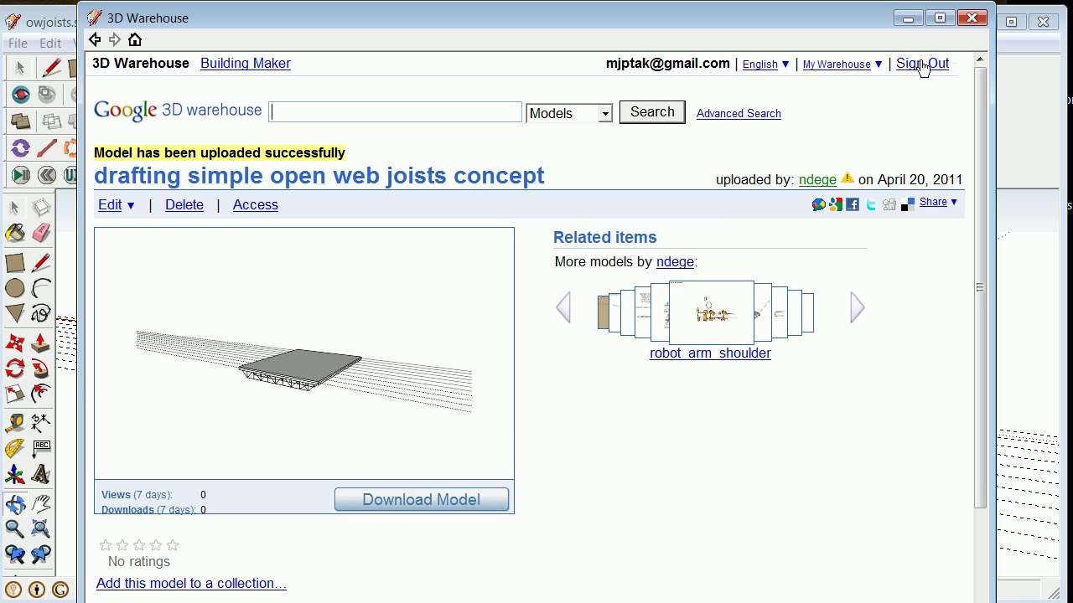
{"action": "left_click", "coordinate": [922, 64]}
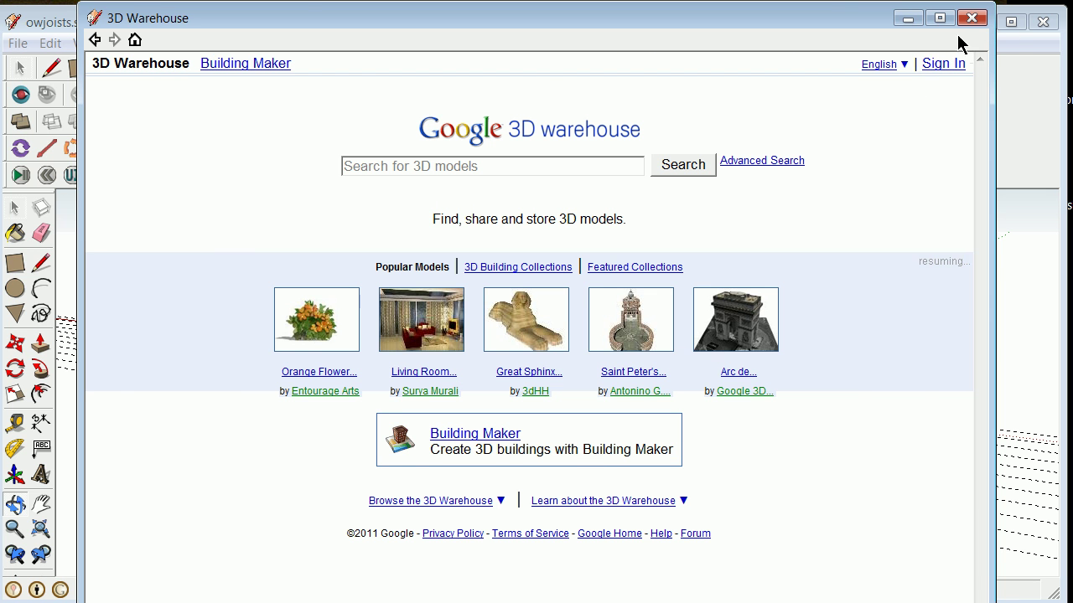